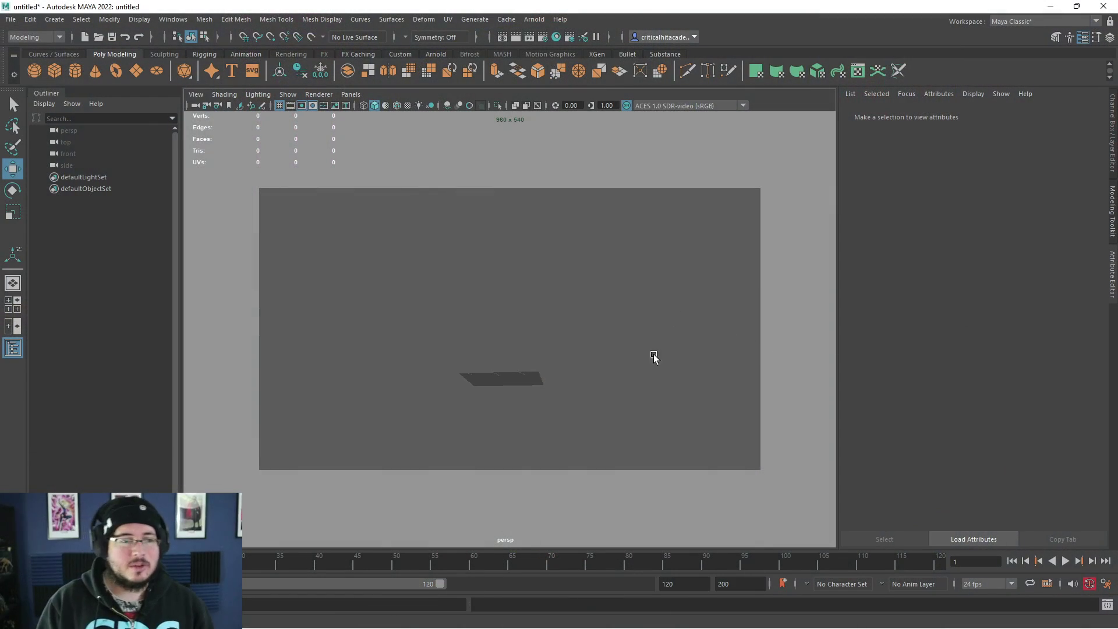
- Turn off the resolution gate and its mask in the perspective view
left_click_drag(617, 349, 449, 209, "alt")
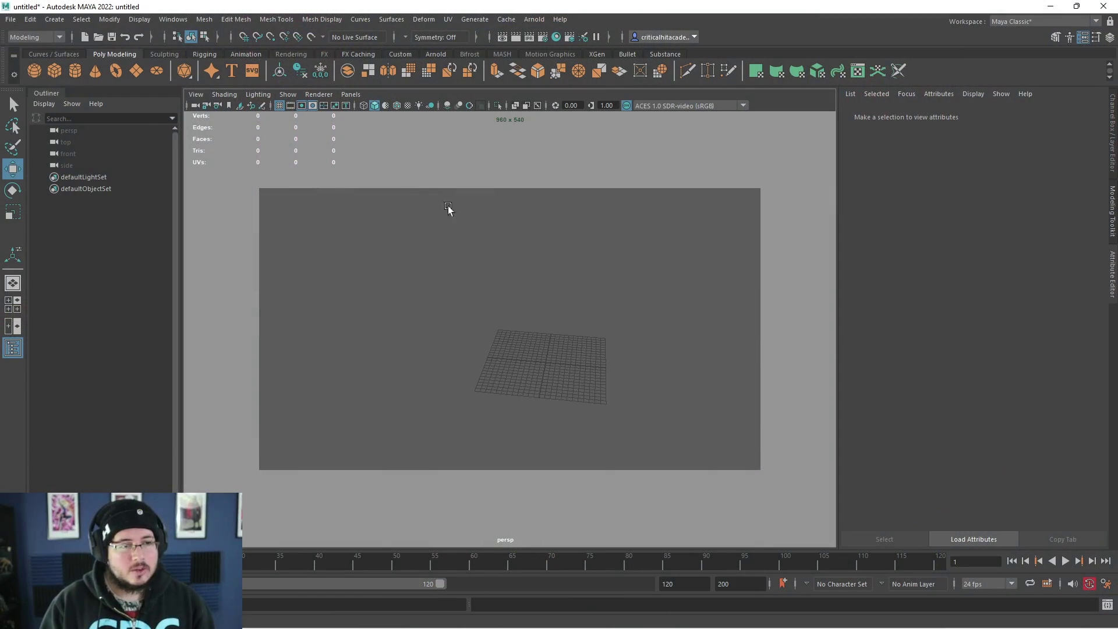
left_click(309, 106)
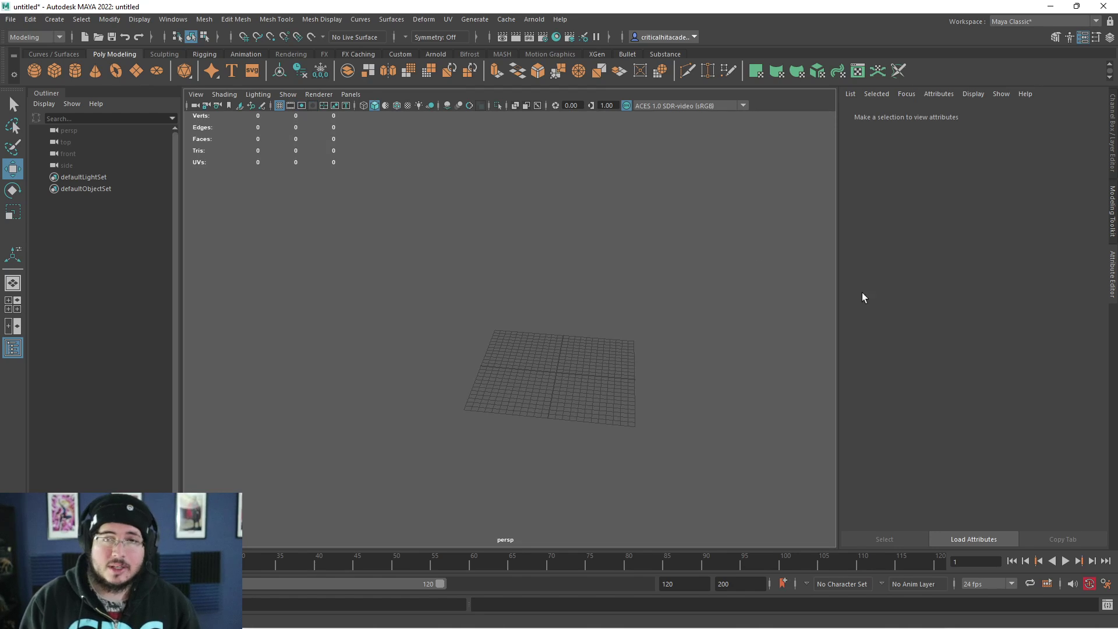
left_click_drag(763, 335, 769, 427, "alt")
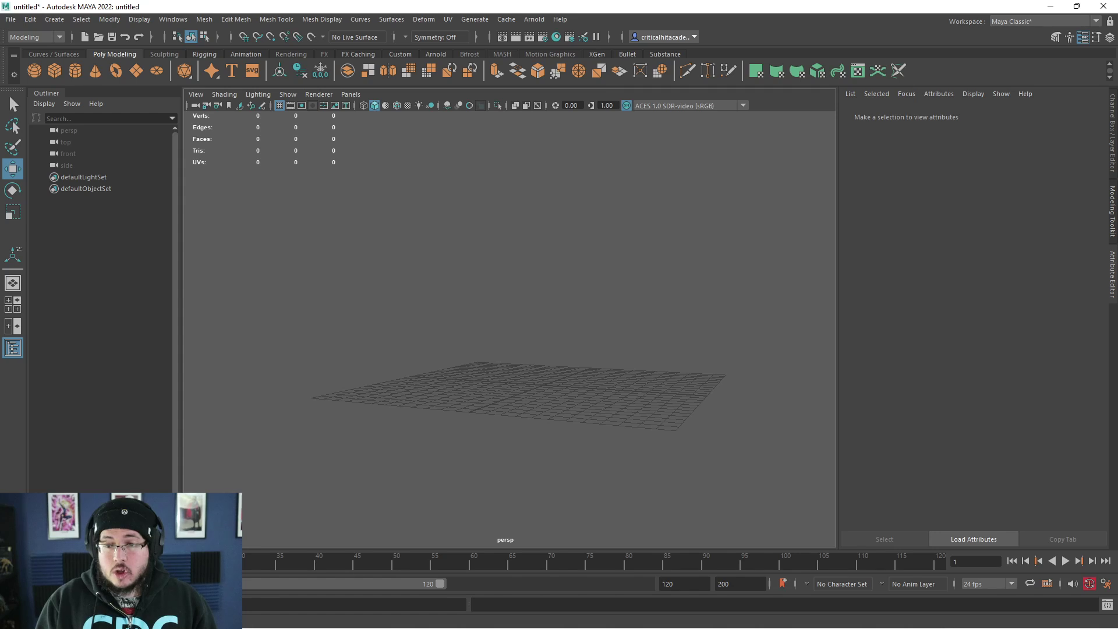
- Switch to Chrome and examine the photometric lights image results, including the picture of 32 IES presets
key("super")
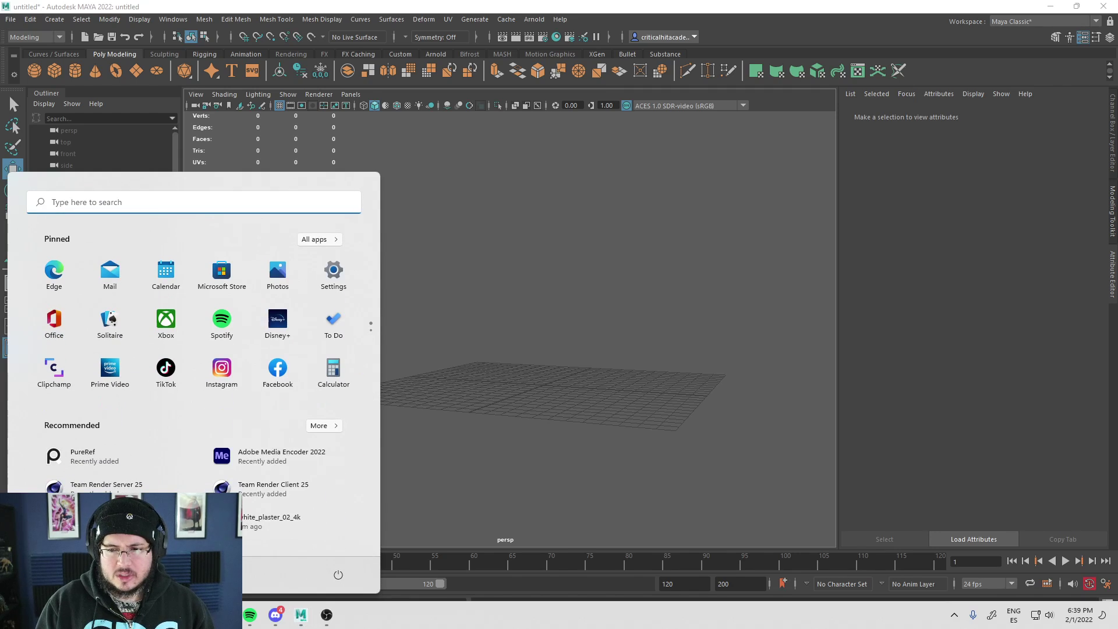
mouse_move(199, 615)
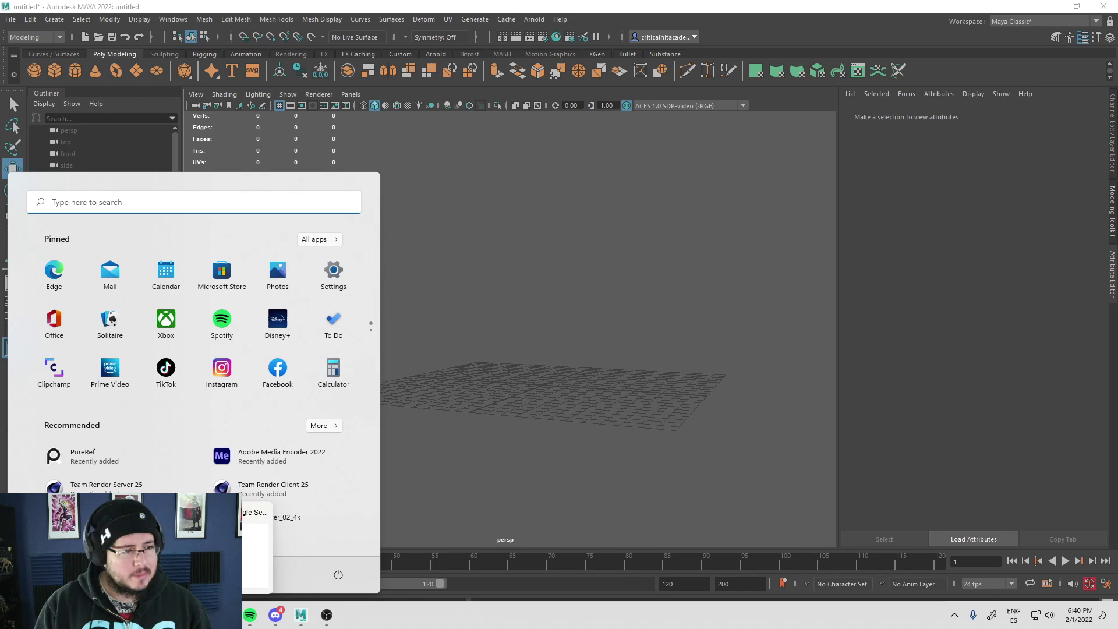
left_click(218, 548)
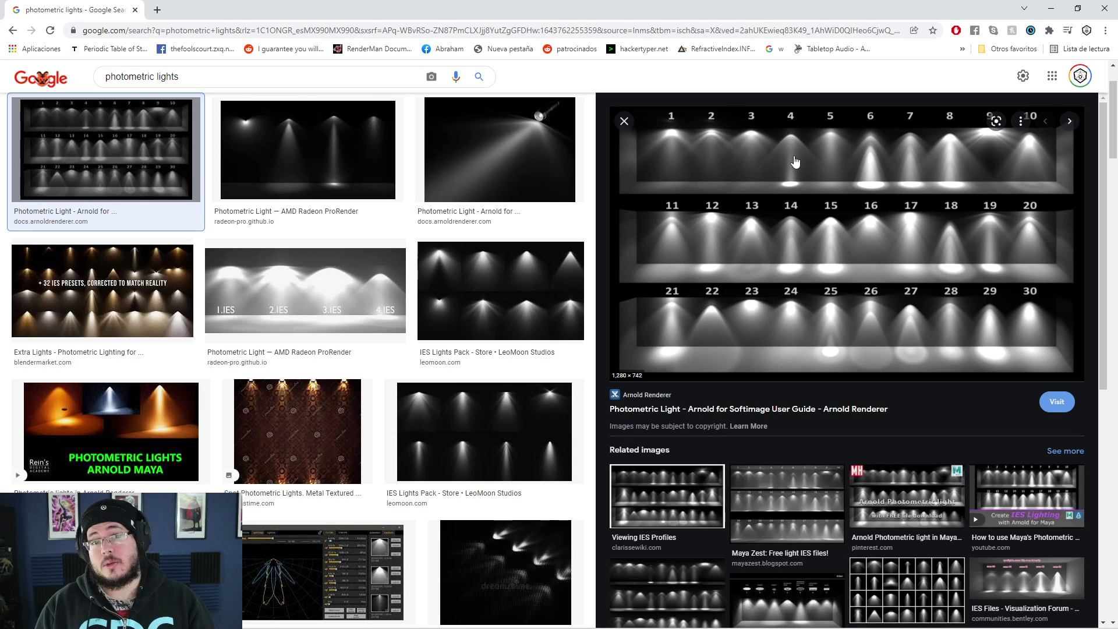
scroll(795, 161, "up", 2)
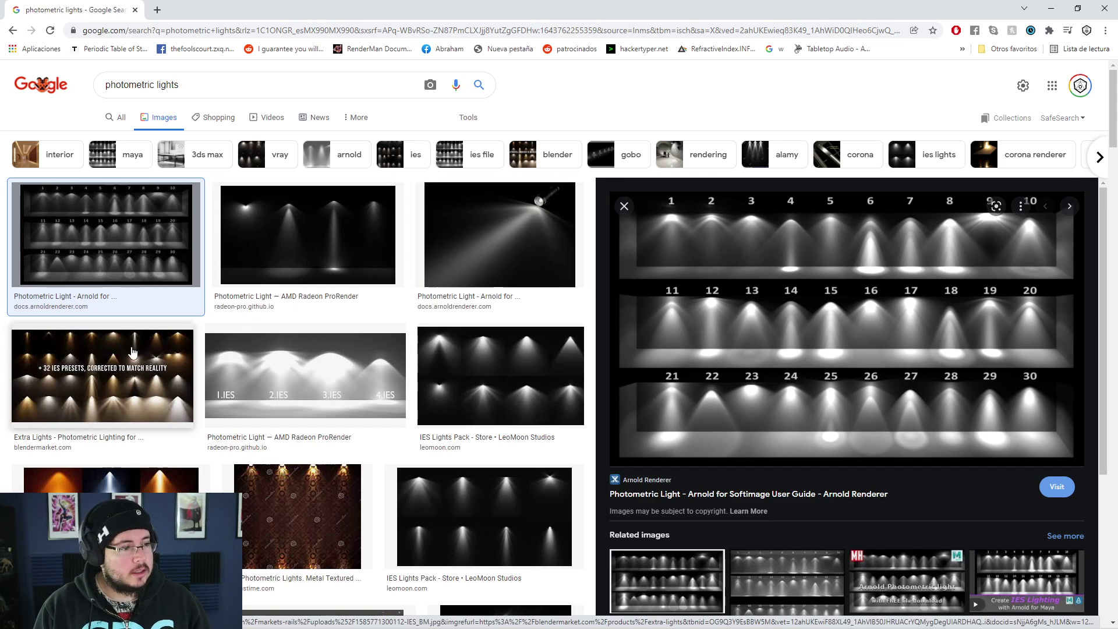
left_click(152, 358)
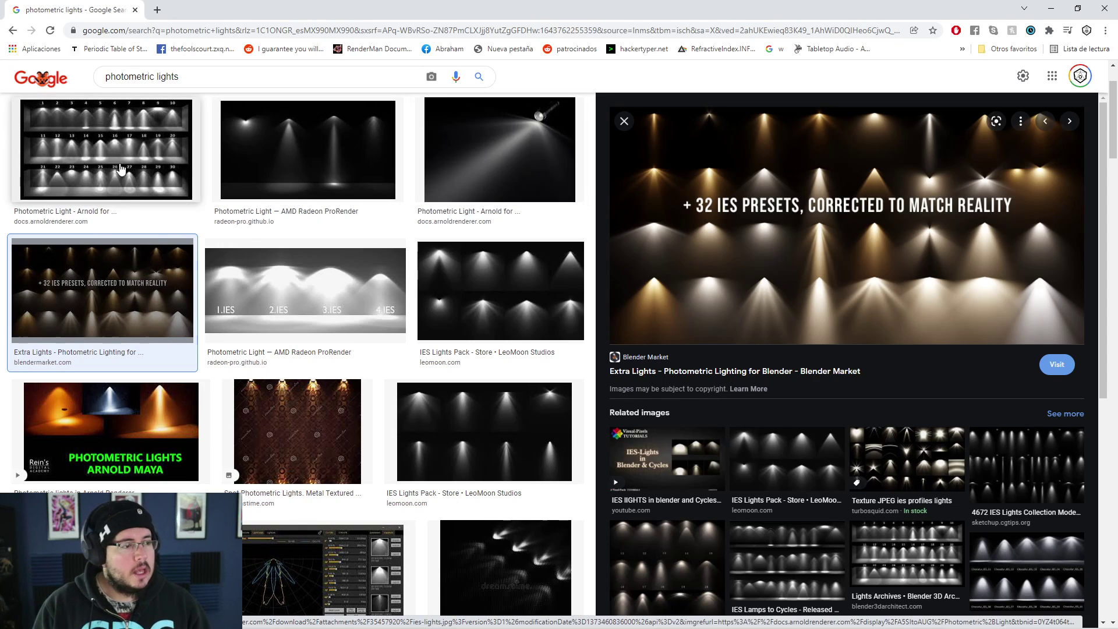
- Open the Arnold Photometric Light guide page, enlarge its example IES lighting profiles image, and return to Maya
left_click(67, 221)
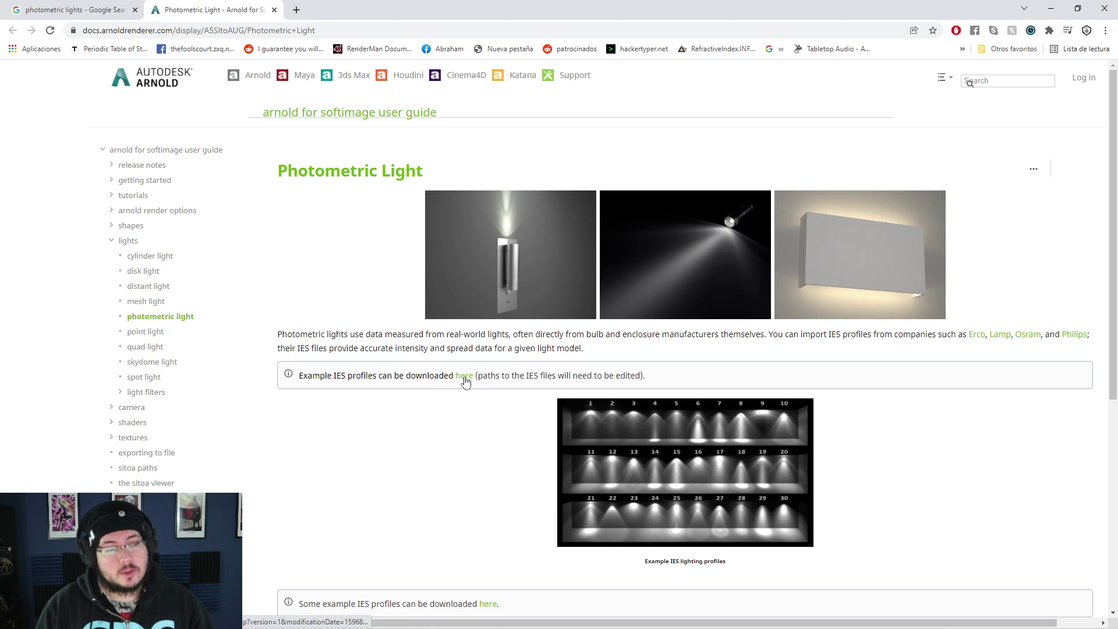
left_click(679, 462)
left_click(505, 205)
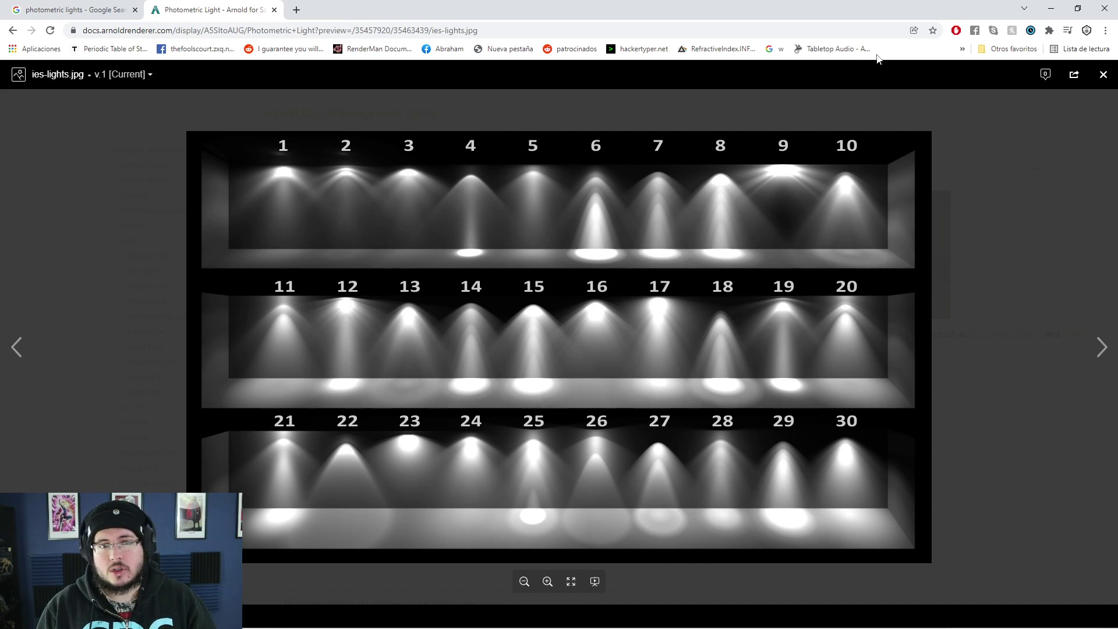
left_click(1051, 8)
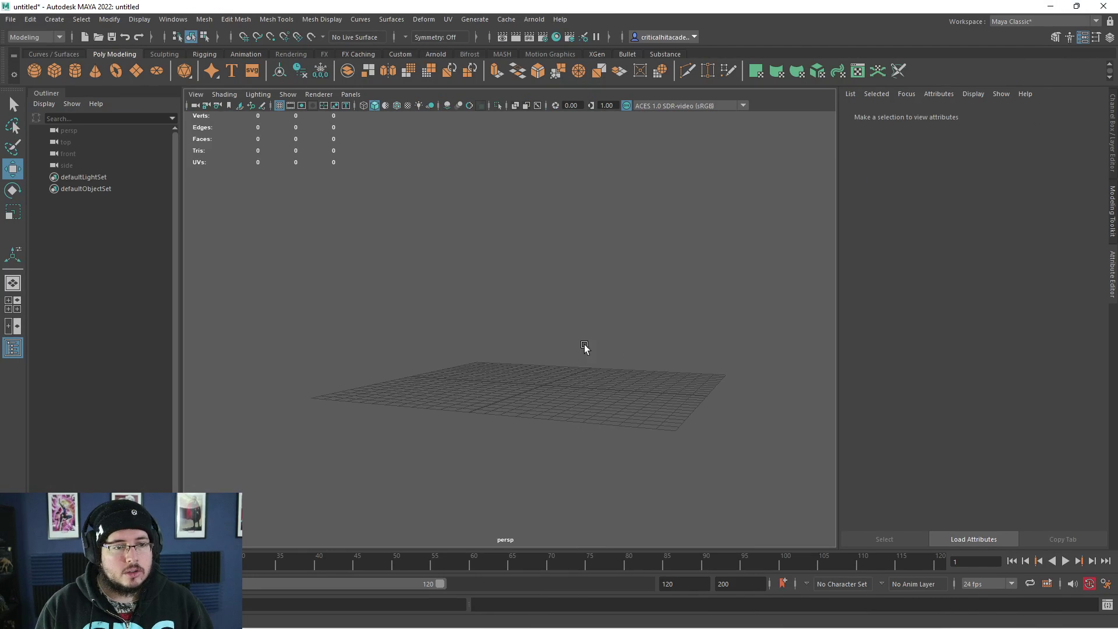
- Create a polygon plane at the grid's centre and scale it uniformly to about 27
left_click_drag(584, 348, 599, 357, "alt")
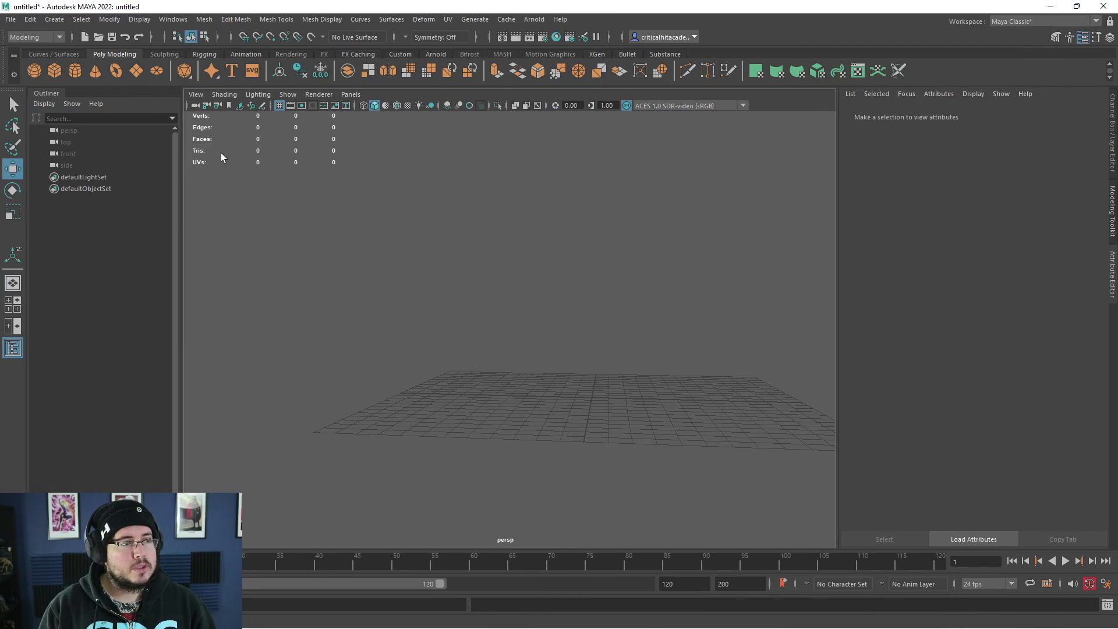
left_click(136, 71)
key("r")
left_click_drag(592, 398, 868, 433)
- Rotate the plane upright into a wall by setting its Rotate Z to -90
key("e")
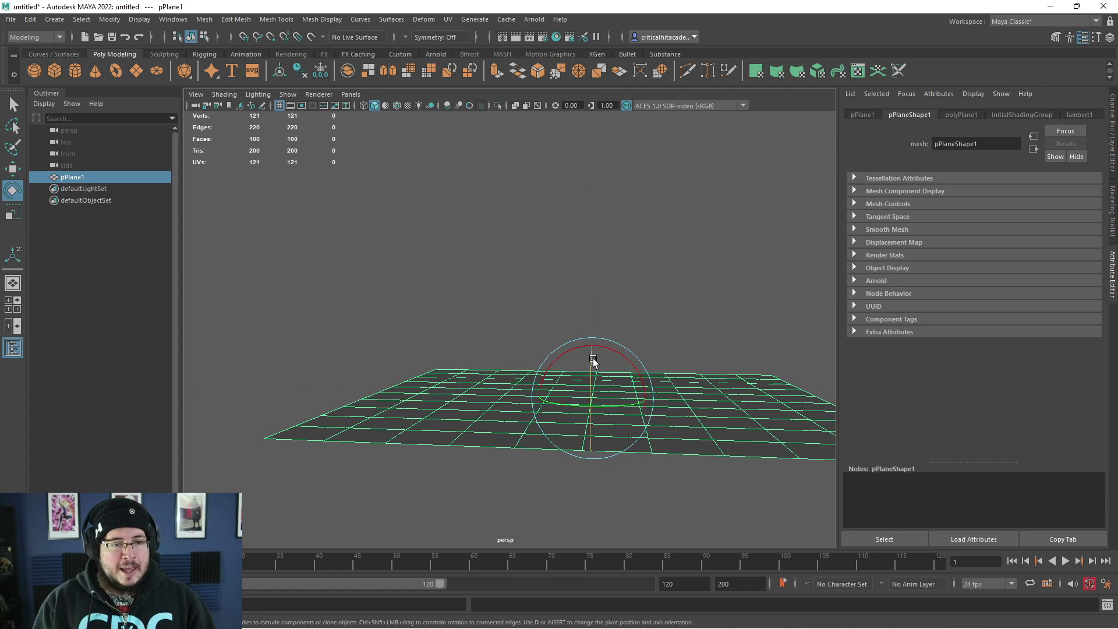
left_click_drag(593, 358, 598, 434)
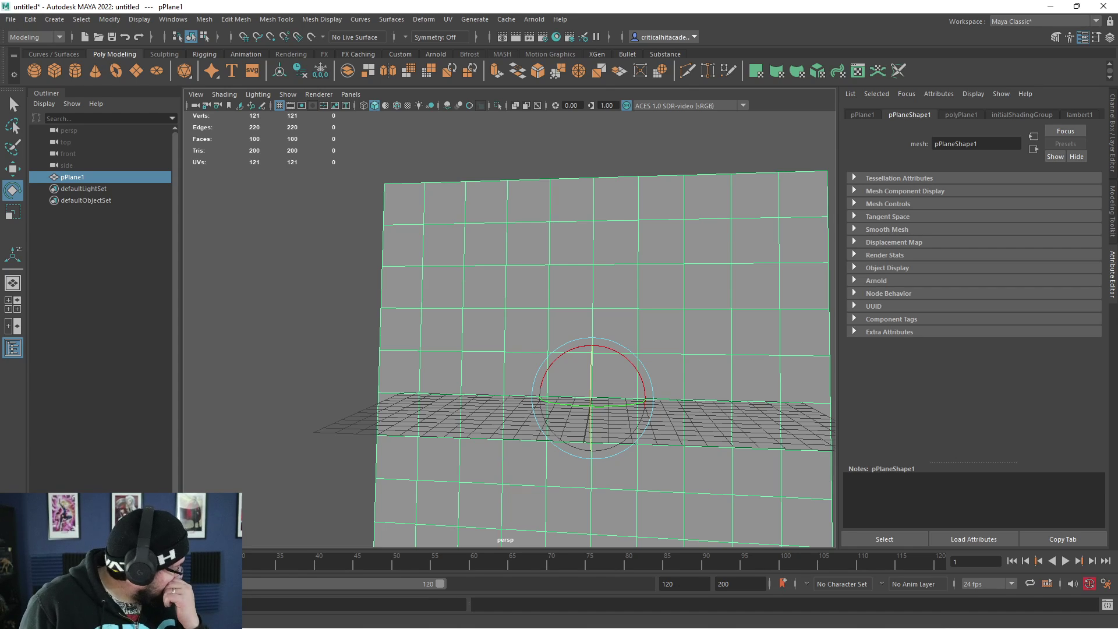
key("ctrl+a")
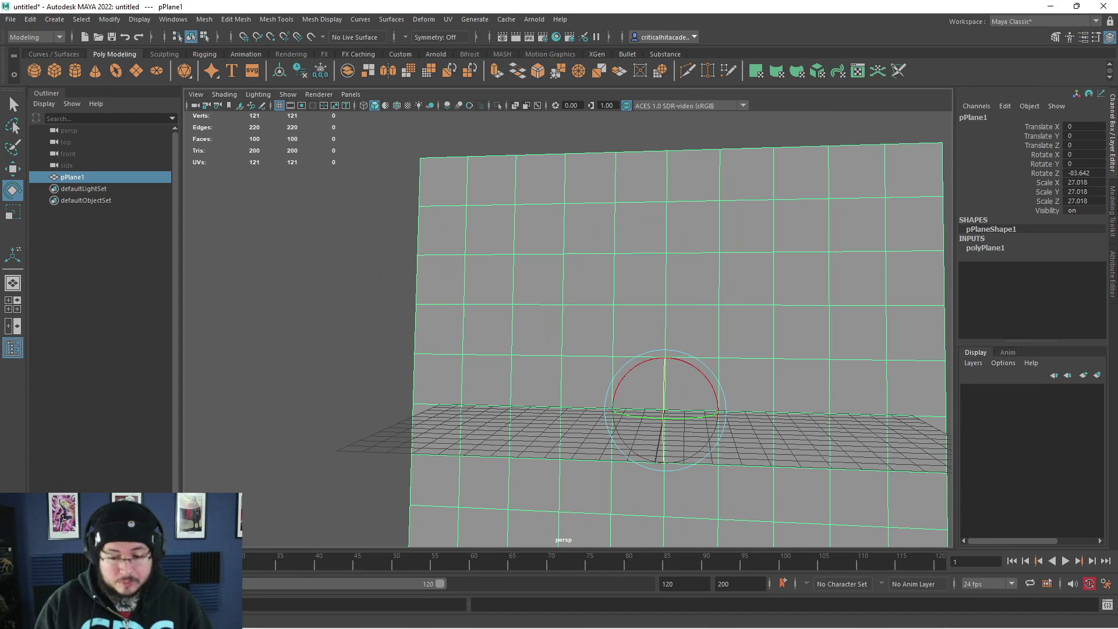
double_click(1080, 174)
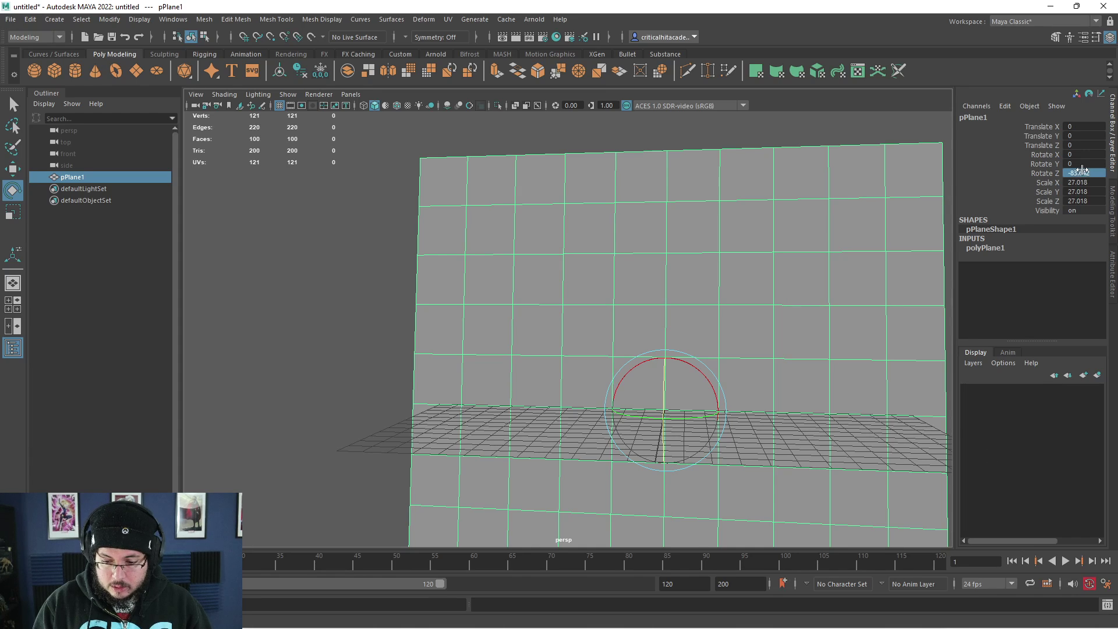
type("-90")
key("Return")
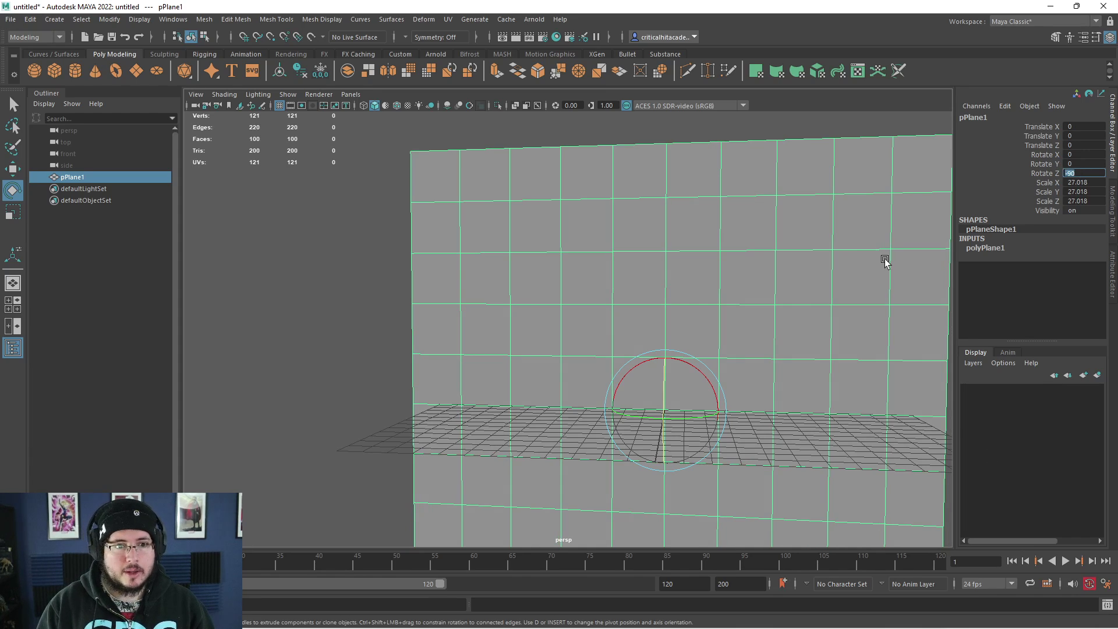
- Raise the wall plane above the grid to a Translate Y of about 6.7
left_click(352, 285)
left_click(512, 278)
key("f")
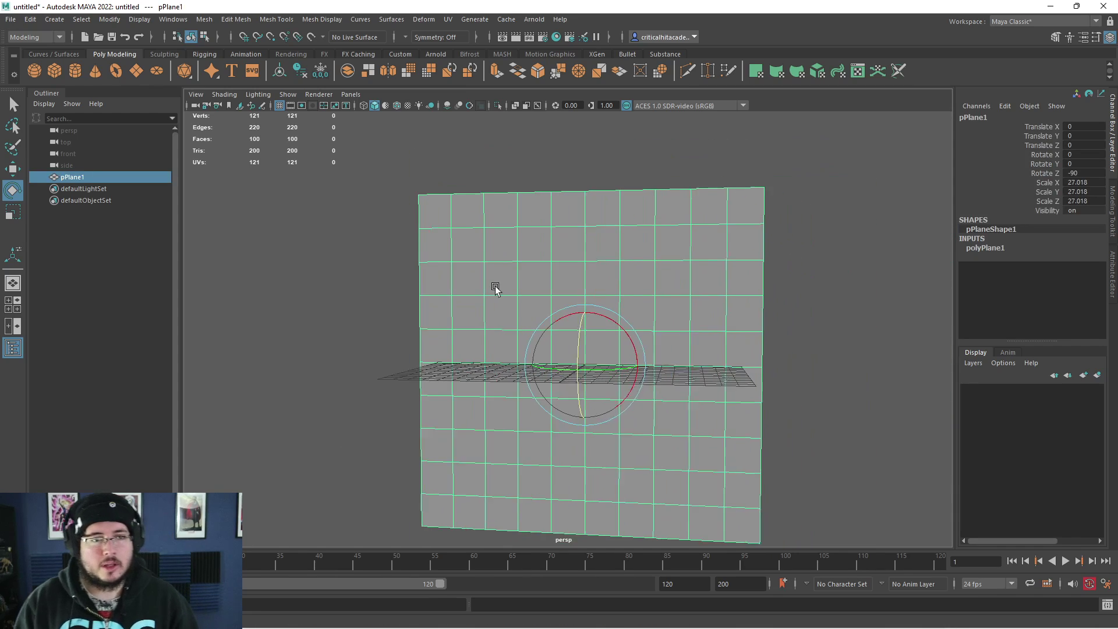
key("w")
left_click_drag(579, 423, 798, 337, "alt")
left_click(766, 351)
right_click_drag(766, 351, 794, 394, "alt")
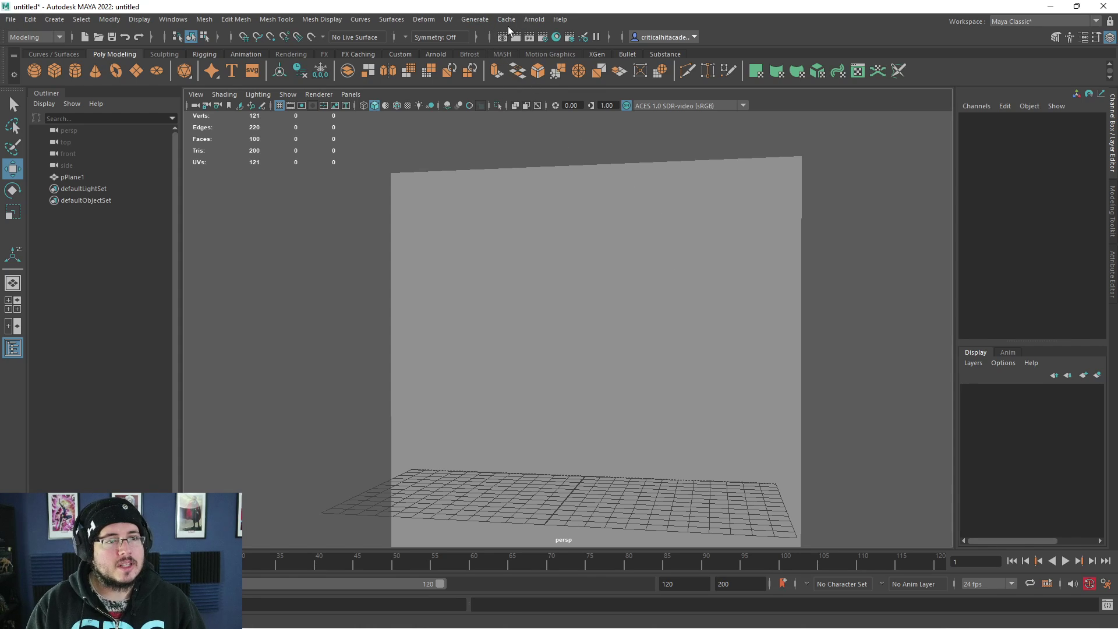
left_click_drag(499, 185, 492, 265, "alt")
left_click(520, 274)
middle_click_drag(581, 301, 569, 284, "alt")
right_click_drag(569, 283, 510, 287, "alt")
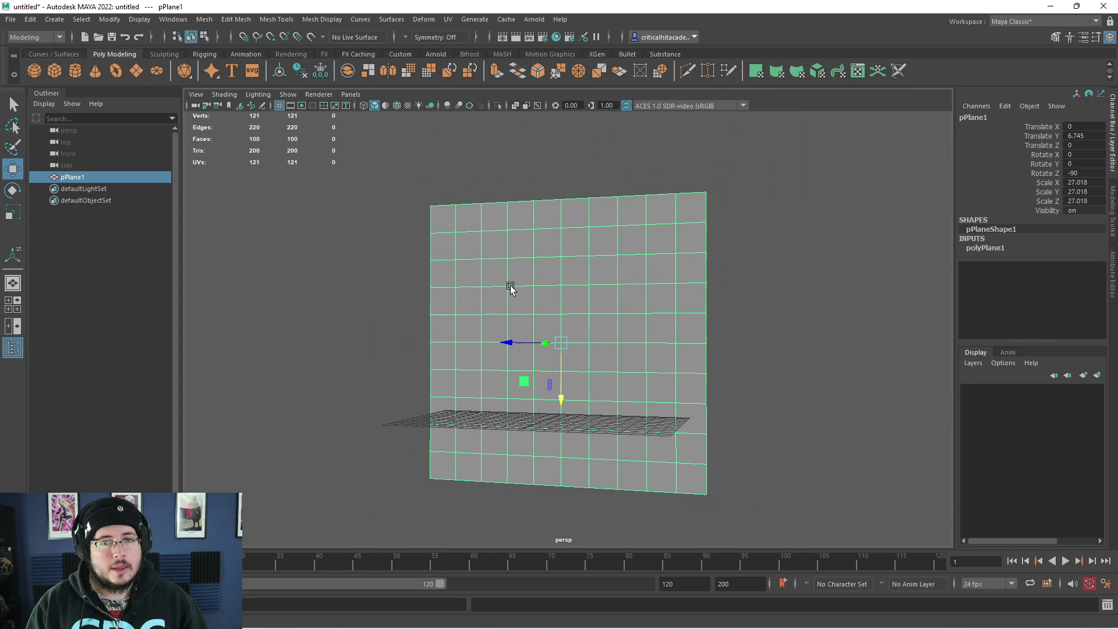
left_click(1084, 182)
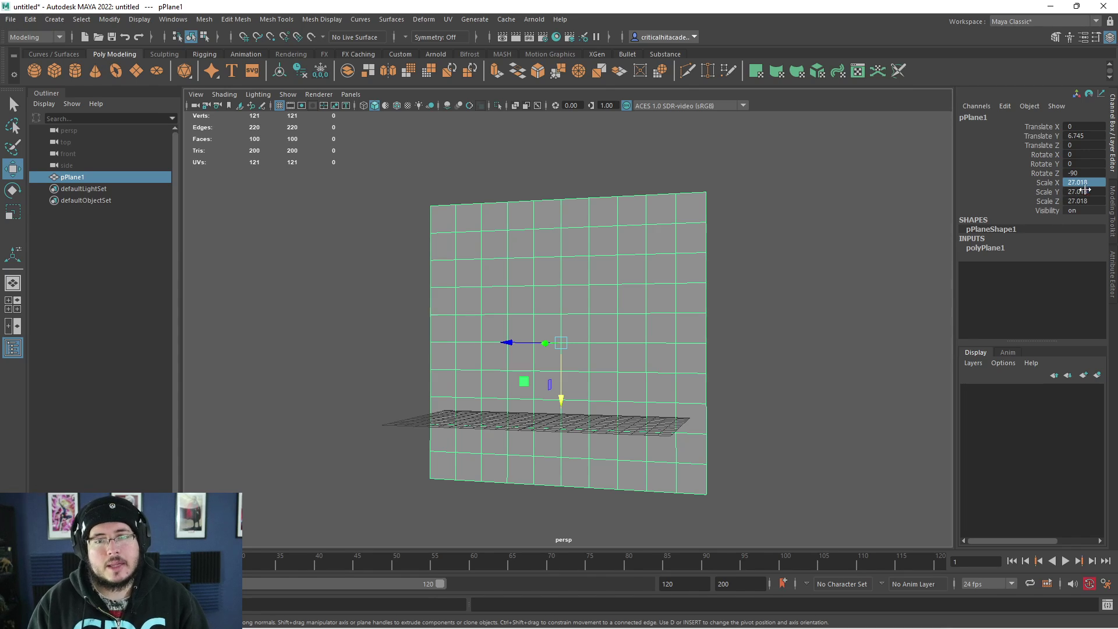
left_click_drag(1085, 189, 1085, 199)
left_click(1085, 200)
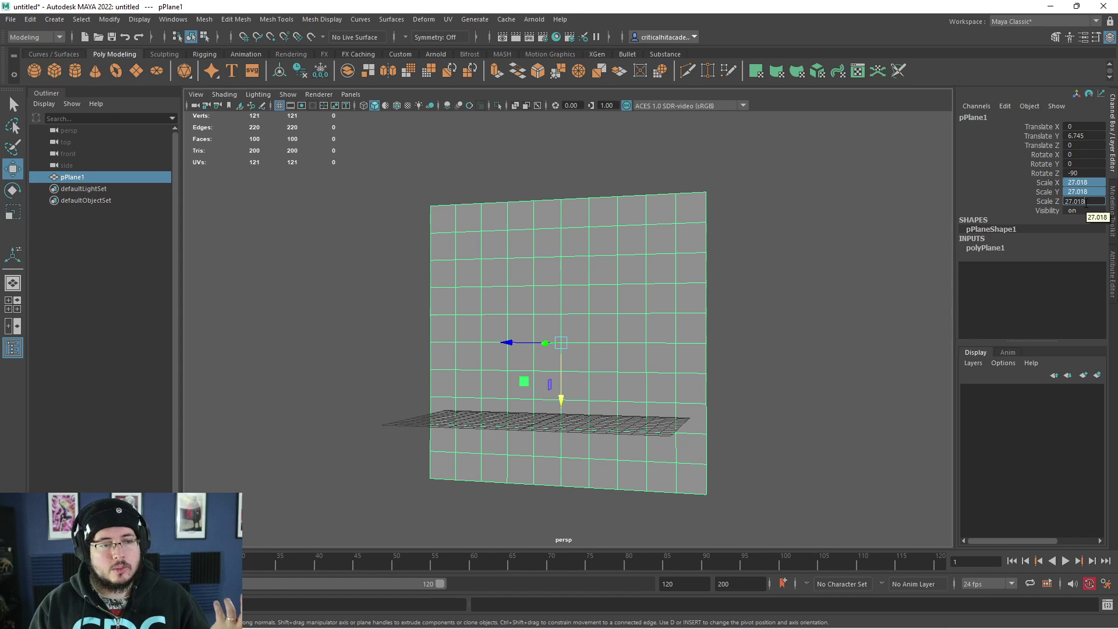
left_click(746, 360)
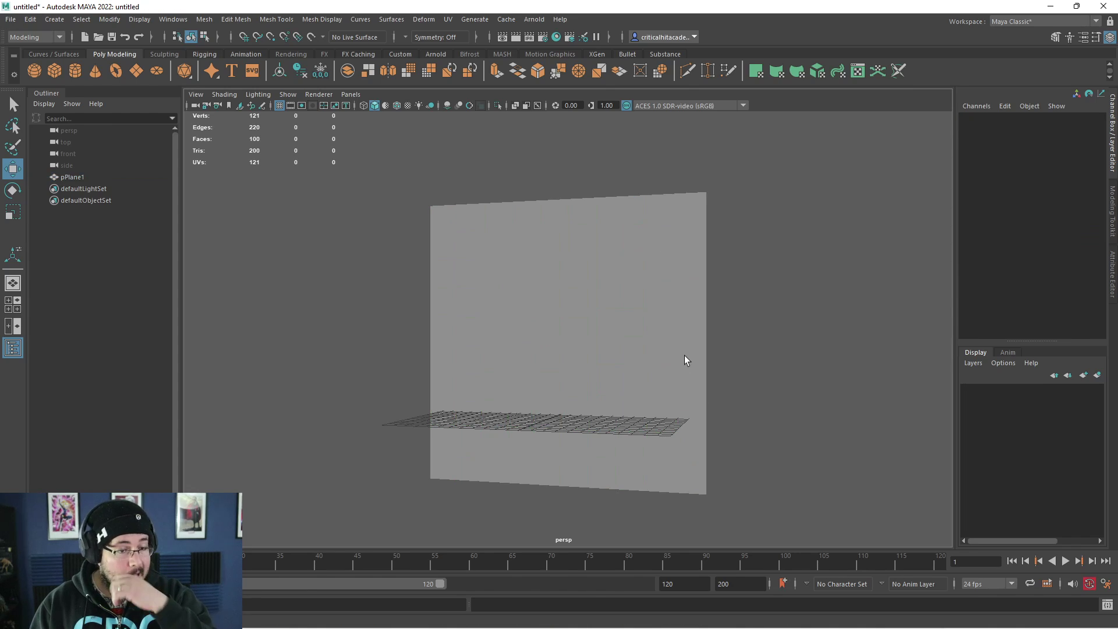
- Assign a new Arnold aiStandardSurface material to the wall plane
left_click(669, 359)
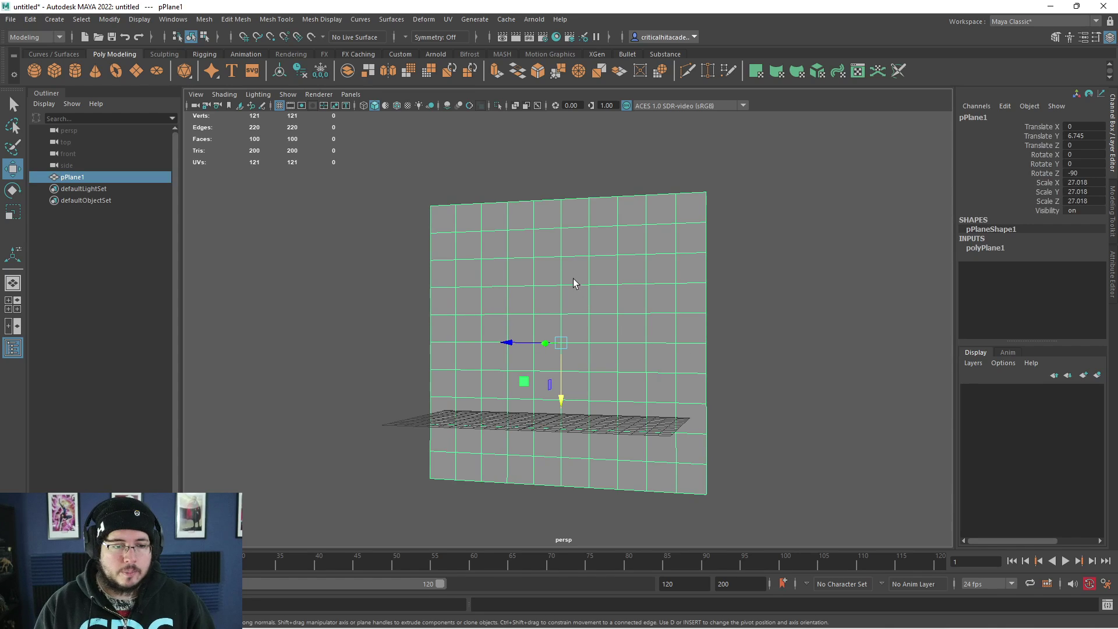
left_click_drag(634, 328, 616, 289, "alt")
right_click_drag(600, 268, 610, 566)
left_click(403, 306)
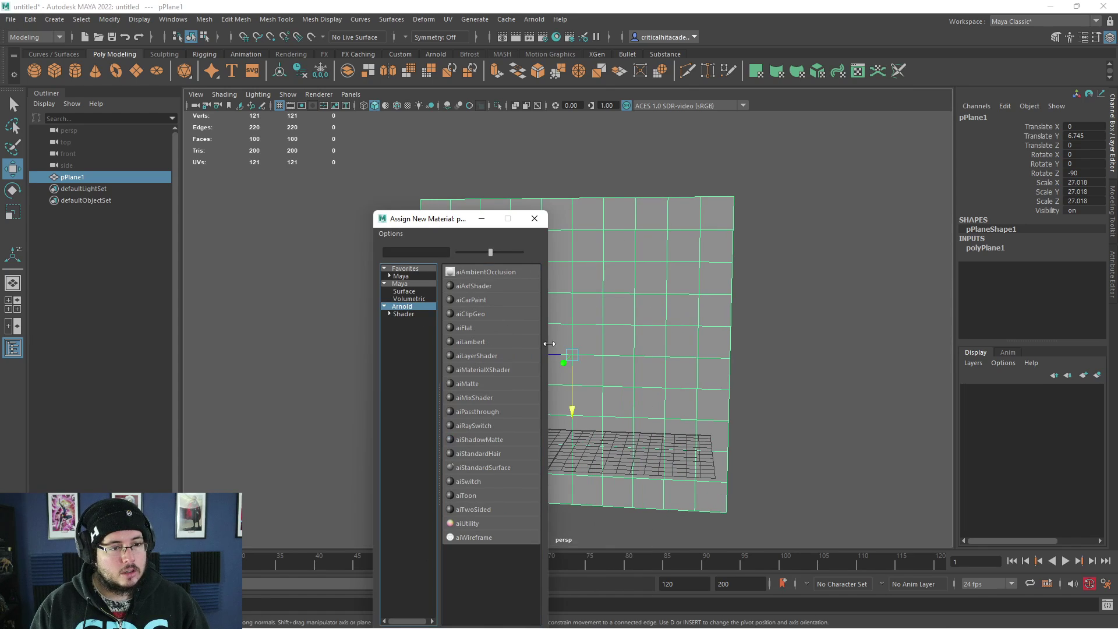
left_click(494, 466)
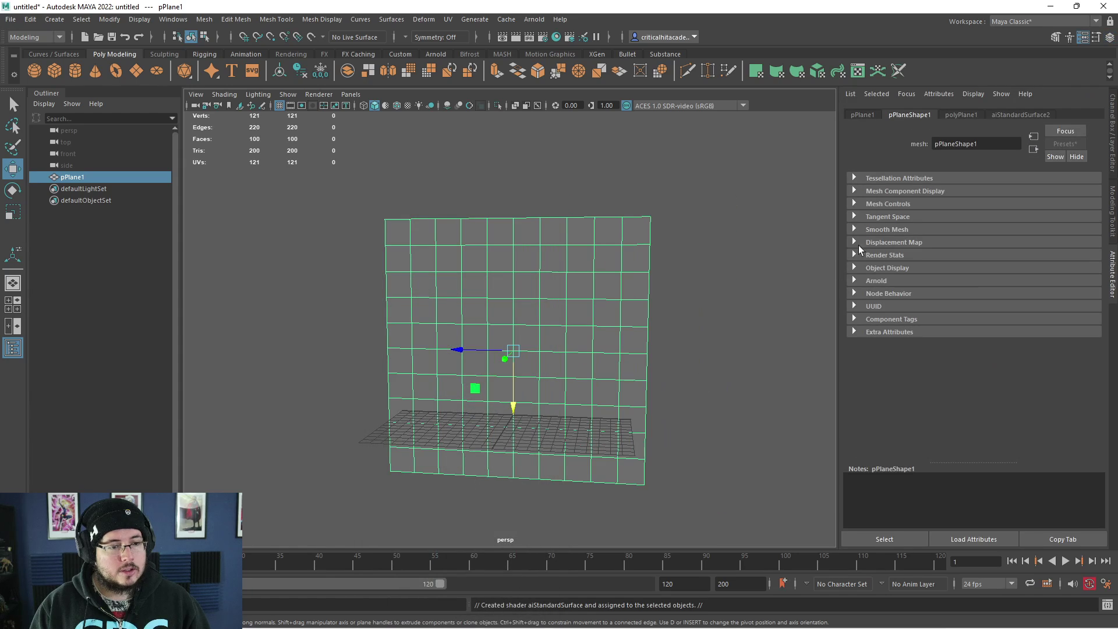
- Open the Hypershade and graph the connections of the wall's aiStandardSurface2 material in the work area
left_click(1020, 119)
left_click(556, 37)
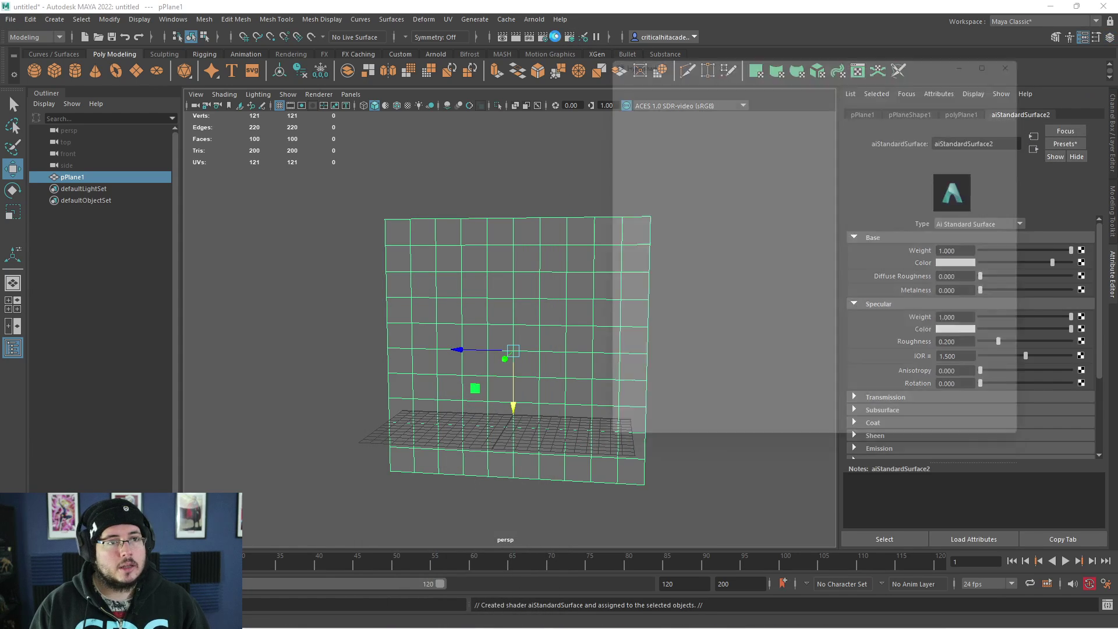
left_click_drag(842, 40, 801, 5)
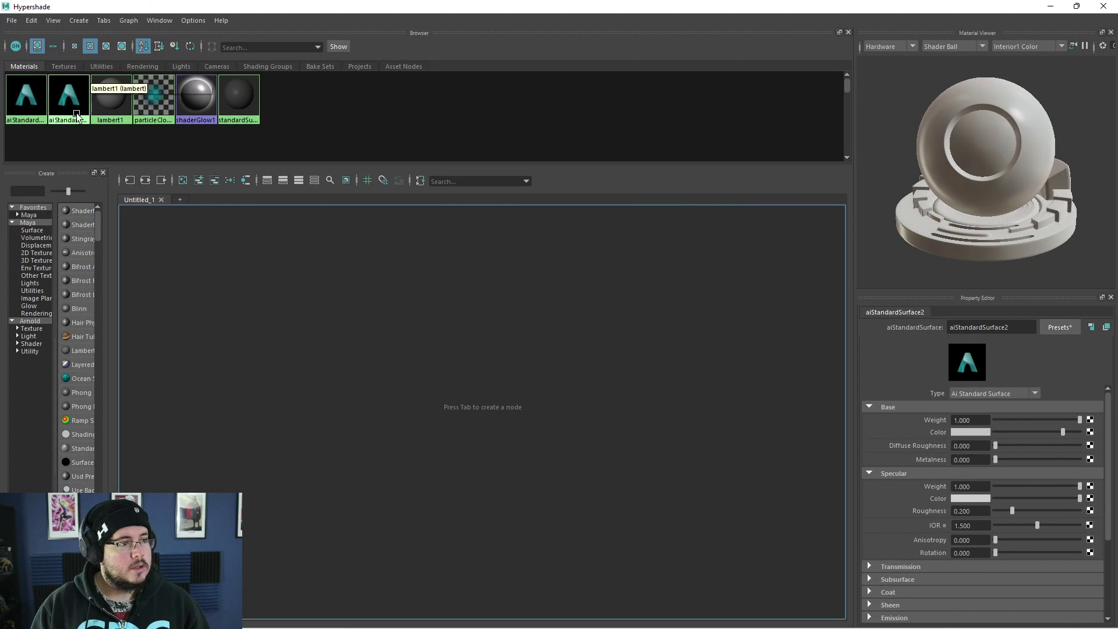
left_click(58, 95)
left_click(146, 179)
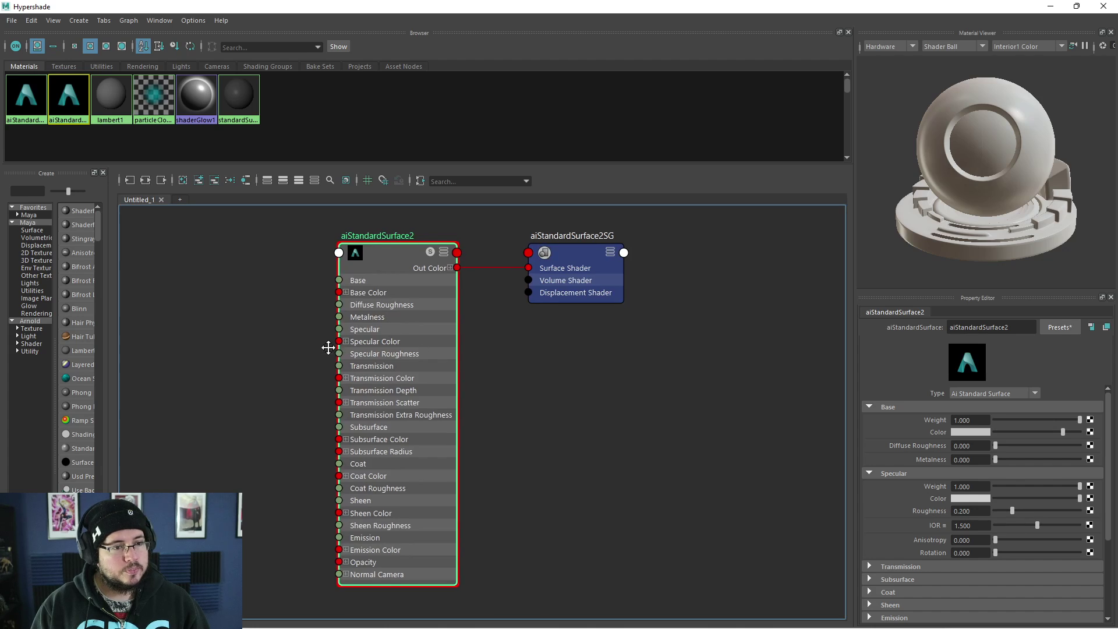
middle_click_drag(327, 347, 445, 362, "alt")
- Switch to Chrome to view the White Plaster 02 texture page and its 4K download options on Poly Haven, then return to the Hypershade
key("alt+Tab")
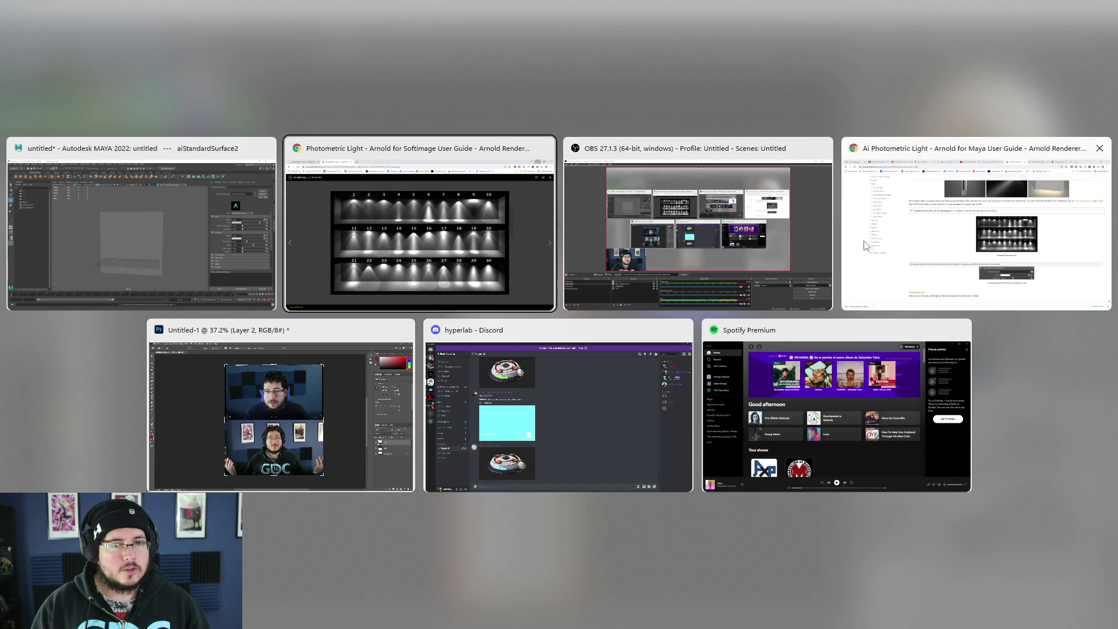
left_click(932, 227)
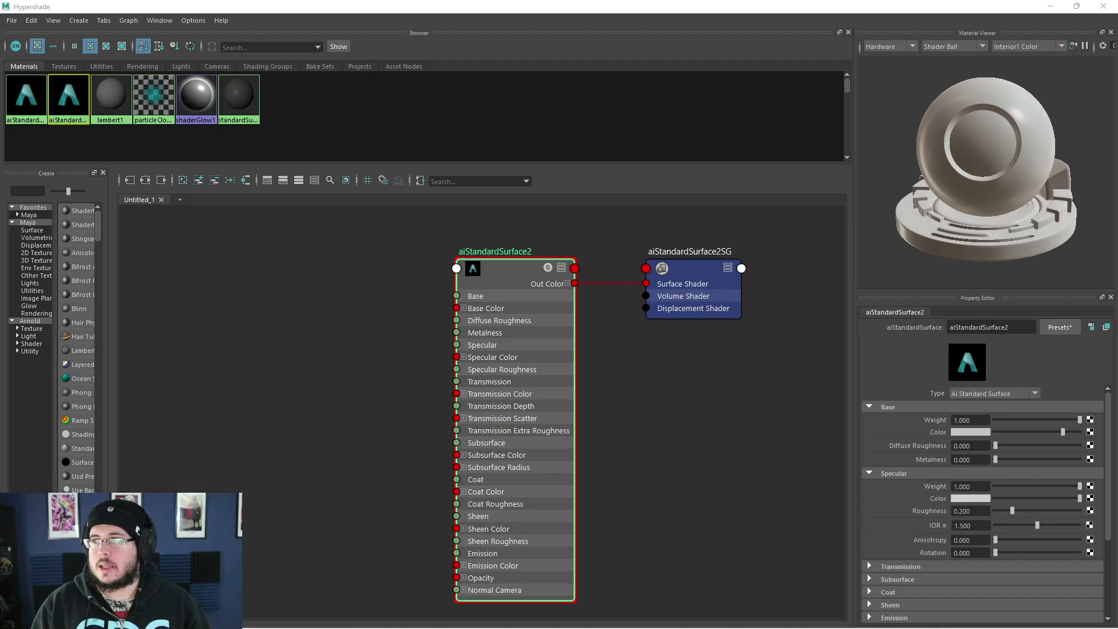
left_click_drag(1117, 233, 873, 1)
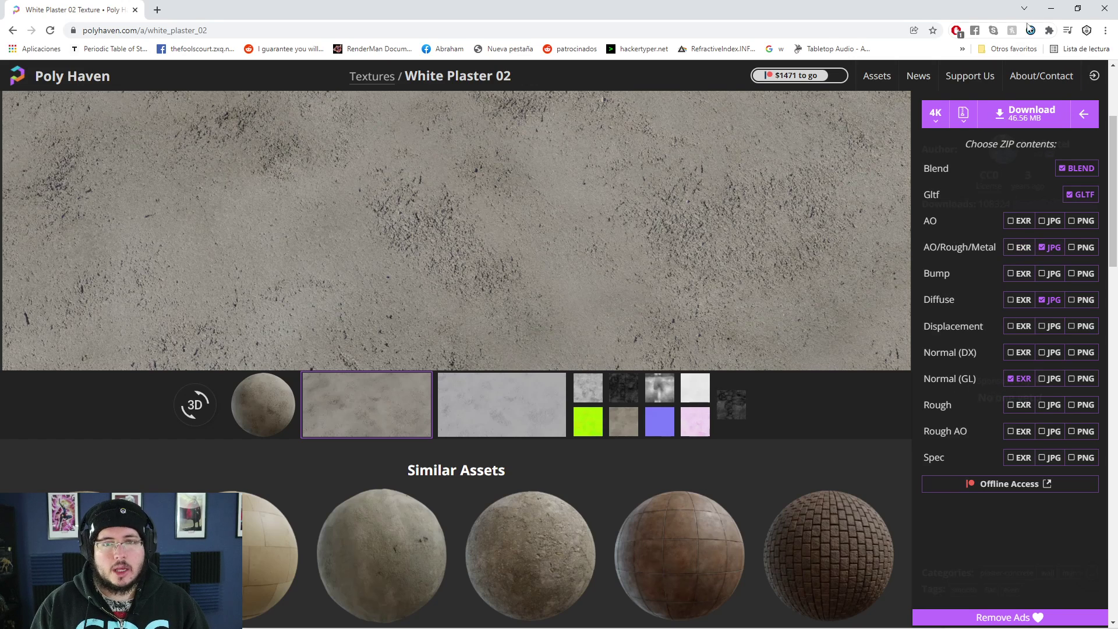
key("alt+Tab")
key("alt+Tab")
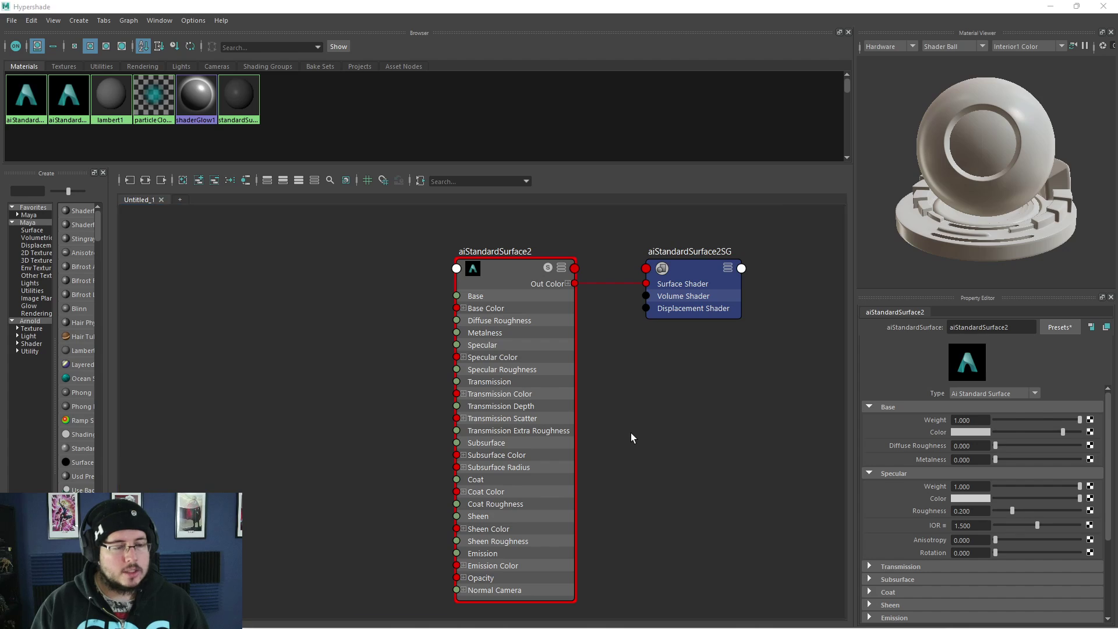
- Switch to File Explorer and open the WallTexture folder inside the Nextut_Live project's sourceimages folder
left_click(687, 362)
key("super")
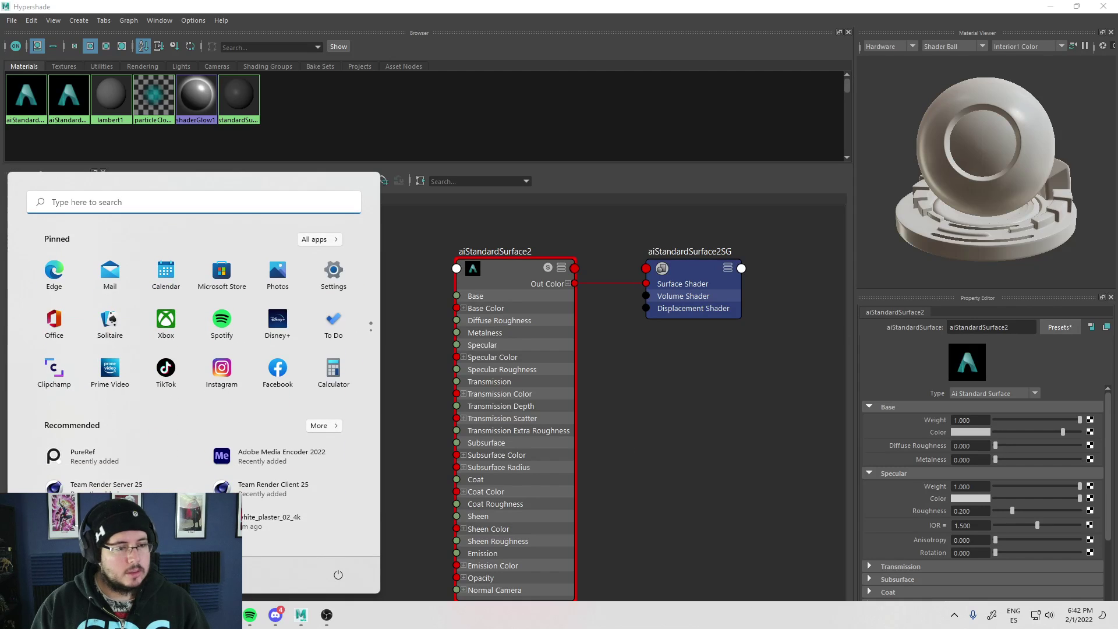
key("super+e")
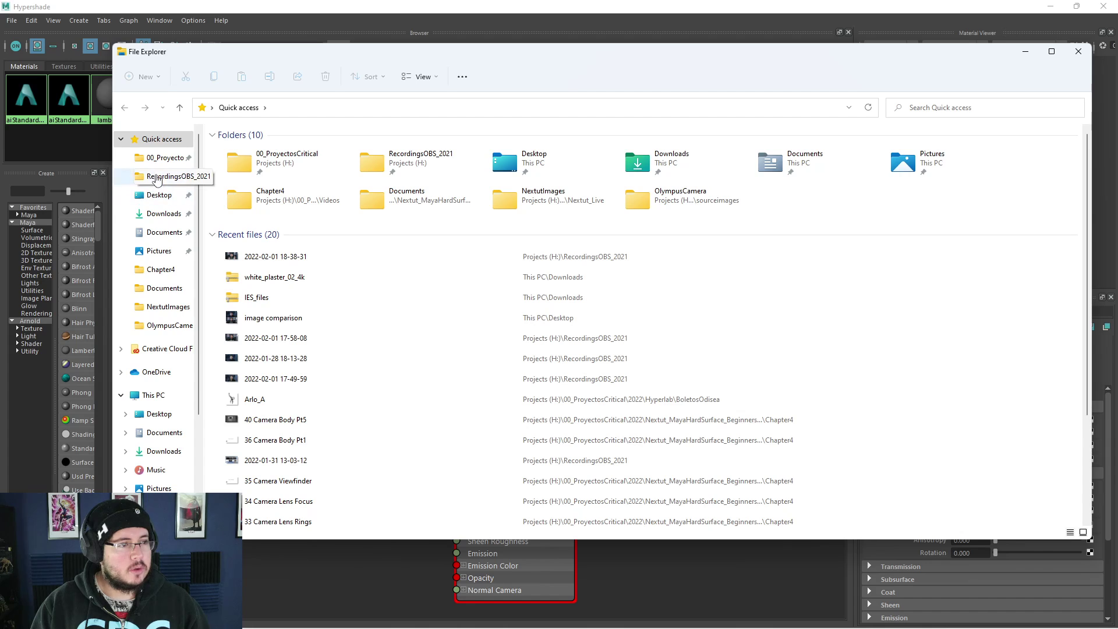
left_click(168, 307)
left_click(426, 108)
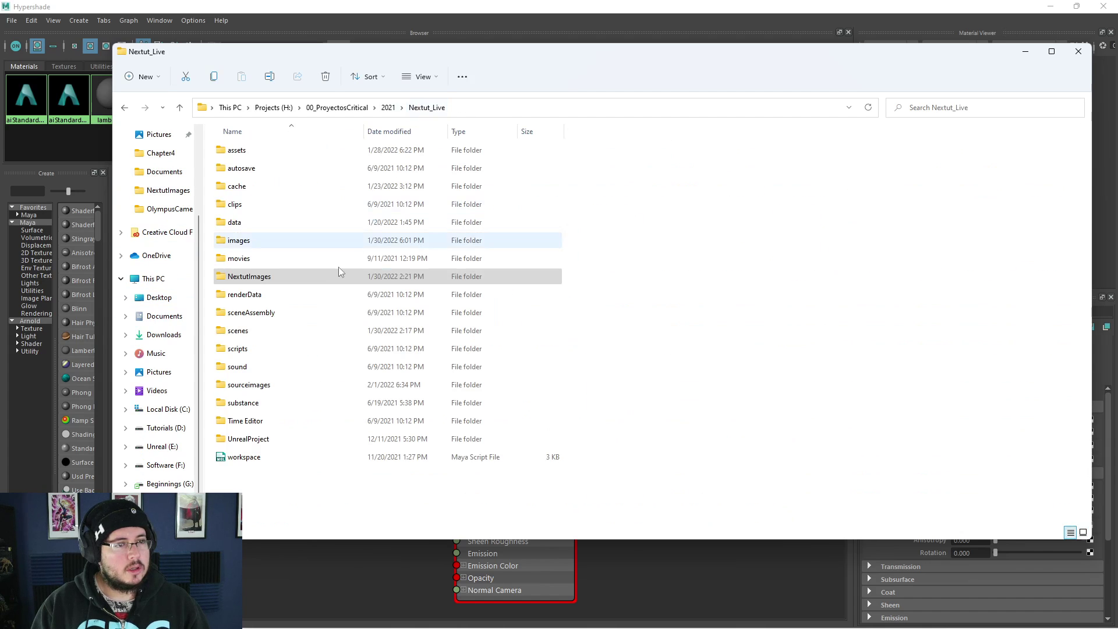
double_click(265, 400)
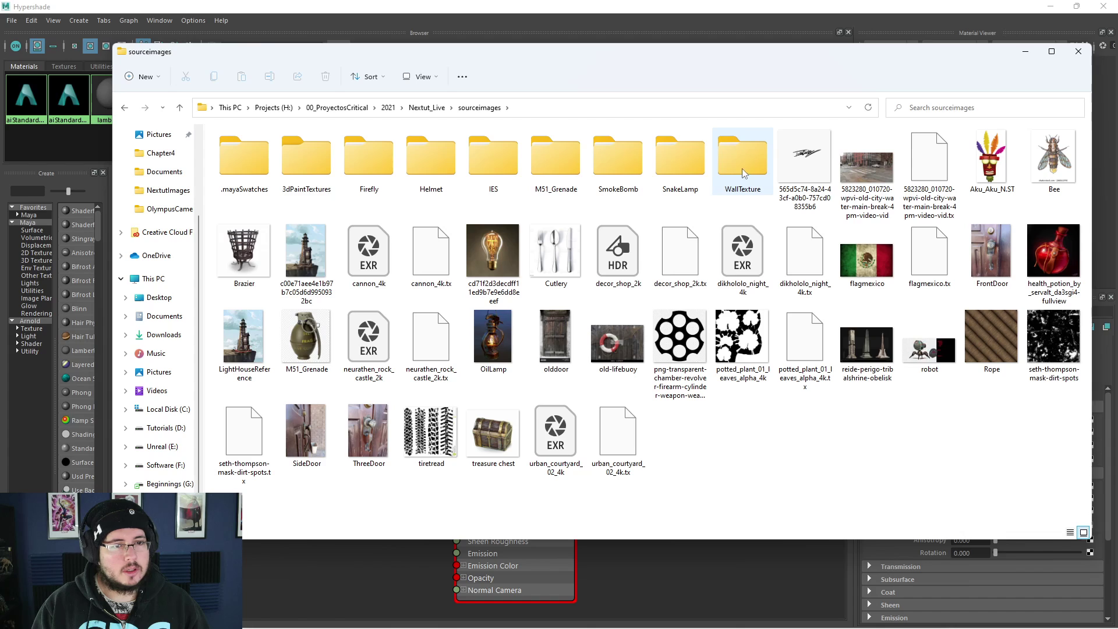
double_click(747, 147)
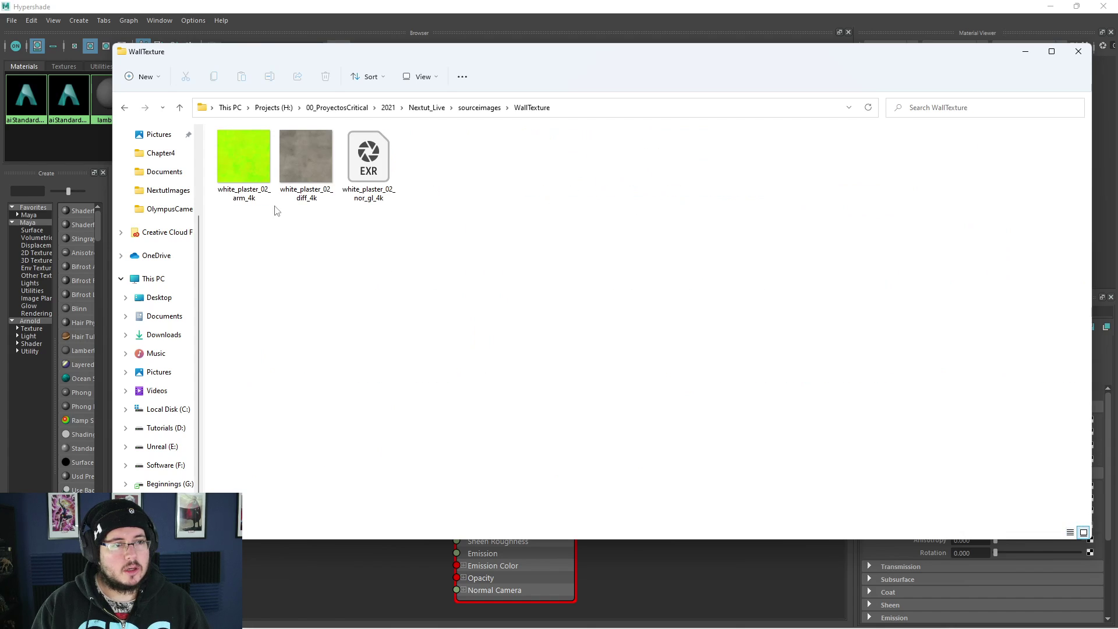
- Import all three white_plaster_02 textures (arm, diff and nor_gl) from the folder into the Hypershade work area
key("ctrl+a")
left_click_drag(295, 173, 218, 504)
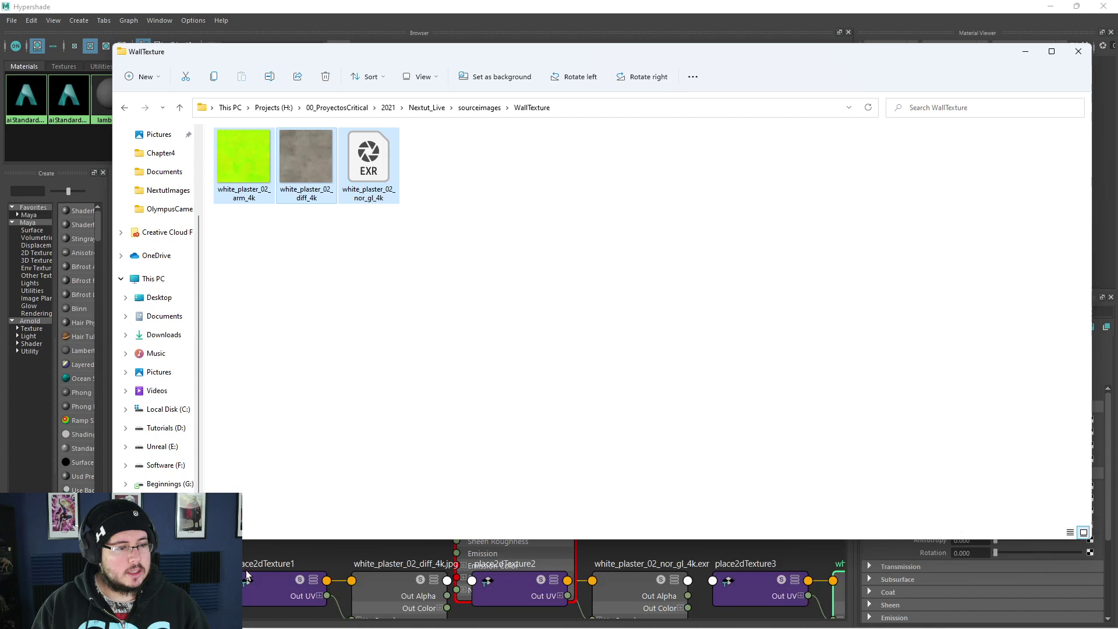
left_click(335, 561)
scroll(425, 517, "down", 5)
scroll(391, 470, "up", 3)
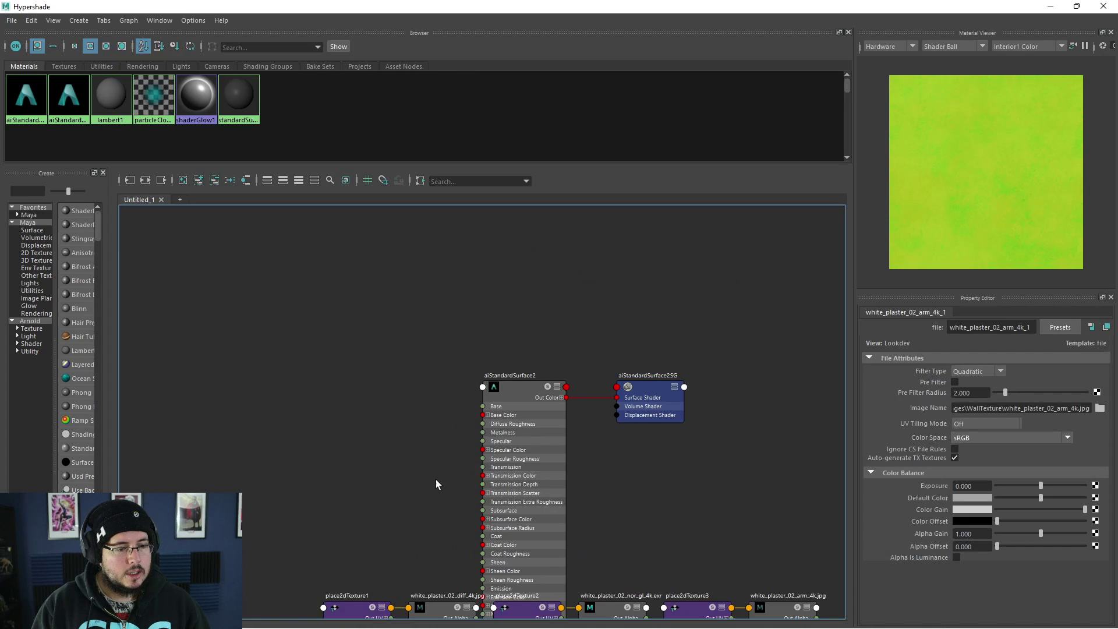
- Place the white_plaster_02_diff_4k nodes beside the wall material and connect the texture's Out Color to Base Color
left_click_drag(435, 480, 322, 619)
left_click_drag(442, 607, 343, 288)
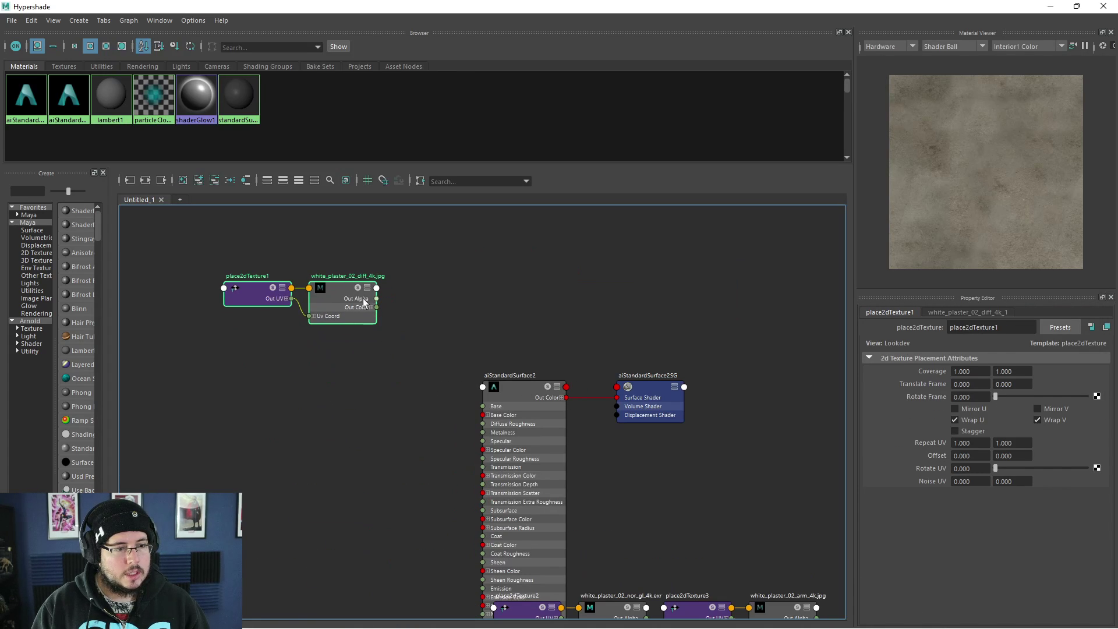
mouse_move(466, 411)
left_mouse_down()
mouse_move(487, 450)
mouse_move(483, 415)
left_mouse_up()
- Arrange the arm and nor_gl texture nodes with their place2dTexture nodes on the input side of aiStandardSurface2
left_click_drag(762, 452, 289, 401)
left_click(349, 367)
middle_click_drag(366, 402, 514, 381, "alt")
scroll(438, 413, "up", 3)
scroll(513, 381, "down", 1)
middle_click_drag(554, 455, 344, 366, "alt")
scroll(344, 366, "down", 1)
left_click_drag(688, 372, 585, 432)
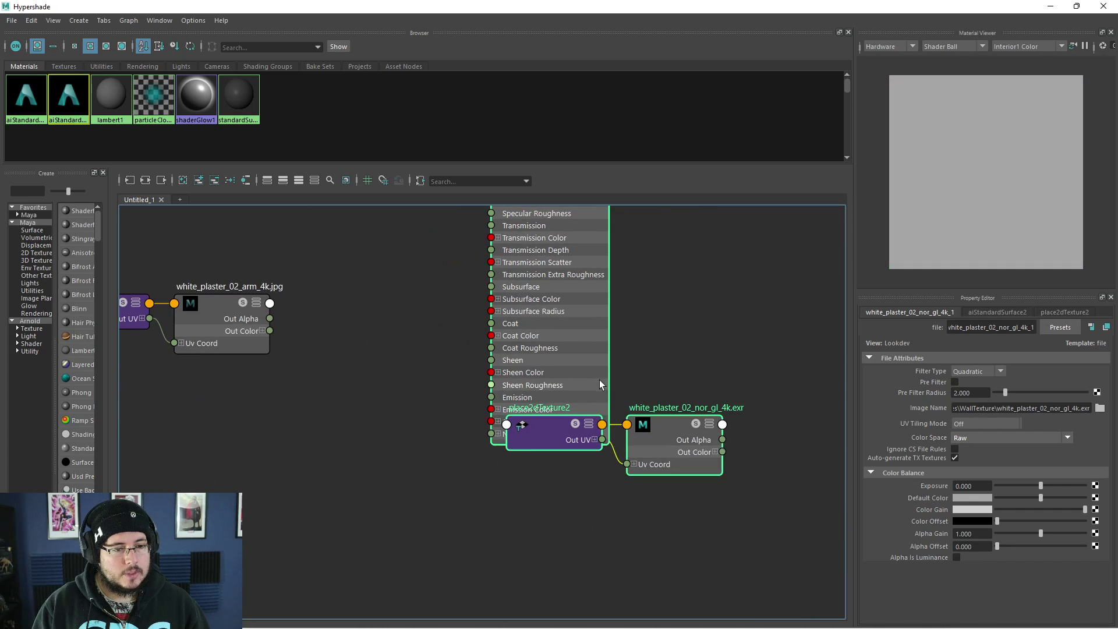
left_click(600, 378, "shift")
left_click_drag(663, 429, 230, 450)
middle_click_drag(306, 364, 484, 392, "alt")
scroll(485, 392, "up", 3)
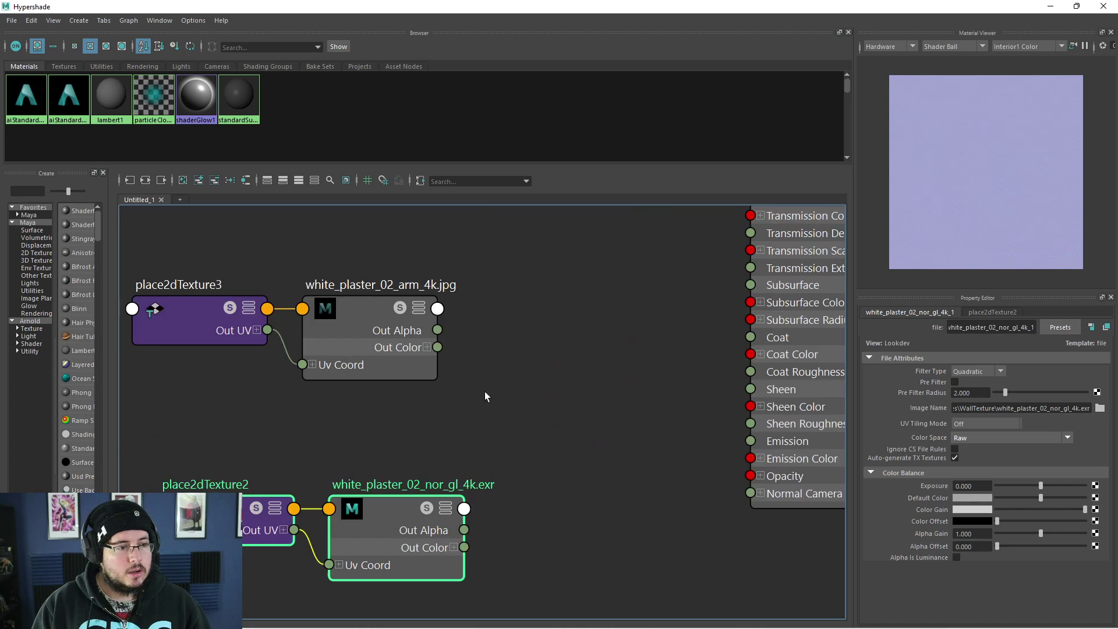
- Expand the Out Color channels of the white_plaster_02_arm_4k texture and set its color space to Raw
left_click(428, 348)
left_click_drag(357, 320, 369, 286)
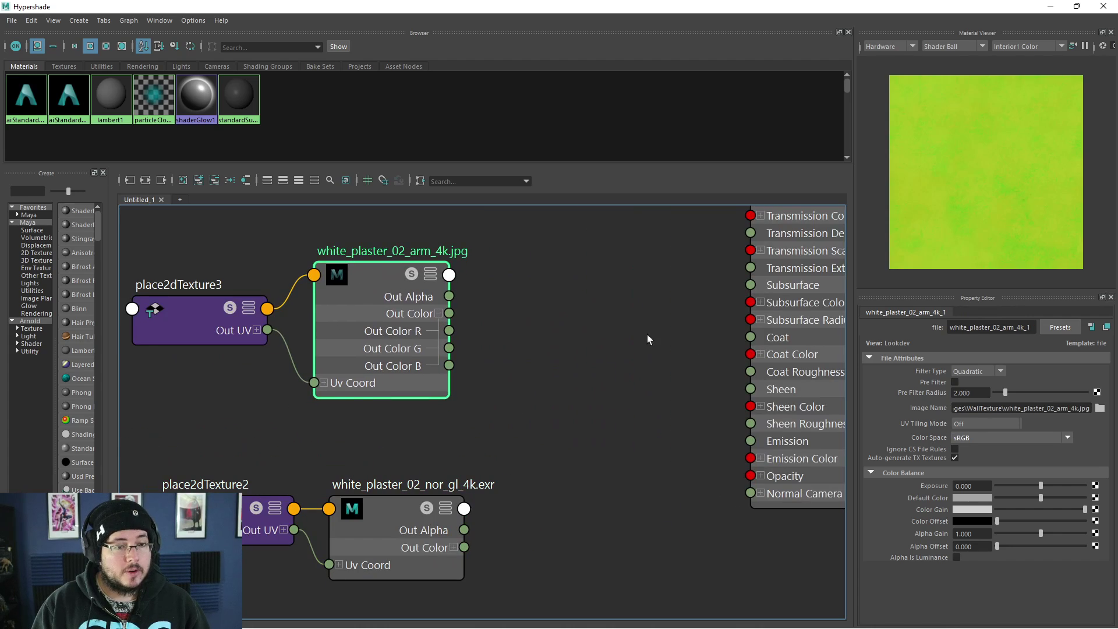
left_click(973, 437)
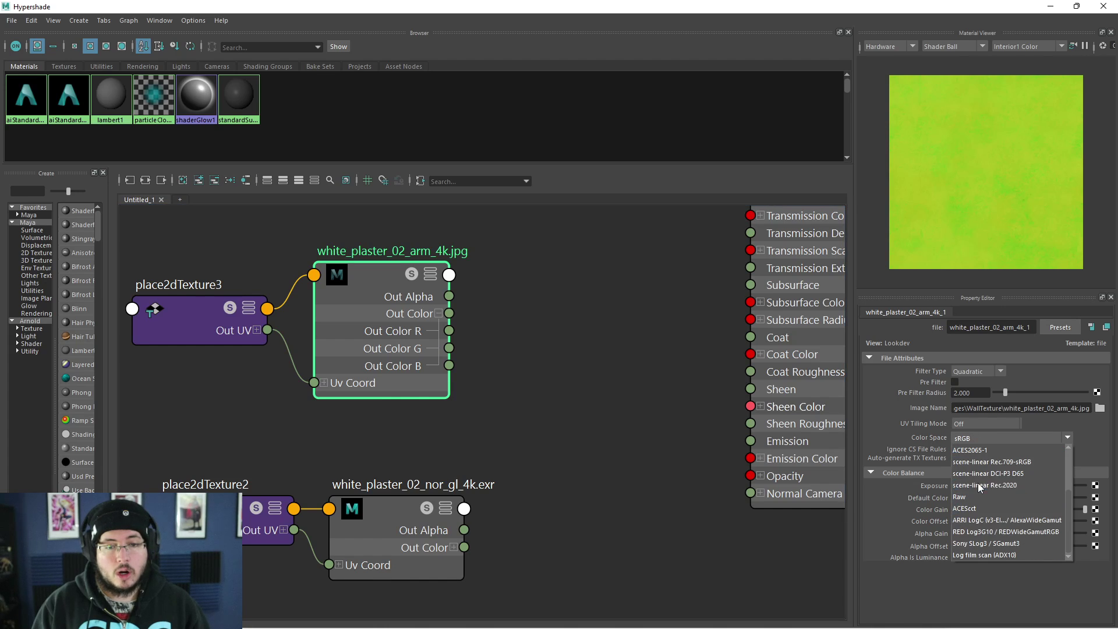
left_click(966, 497)
- Connect the arm texture's Out Color G to Specular Roughness and Out Color B to Metalness, and move its nodes up
scroll(736, 399, "down", 4)
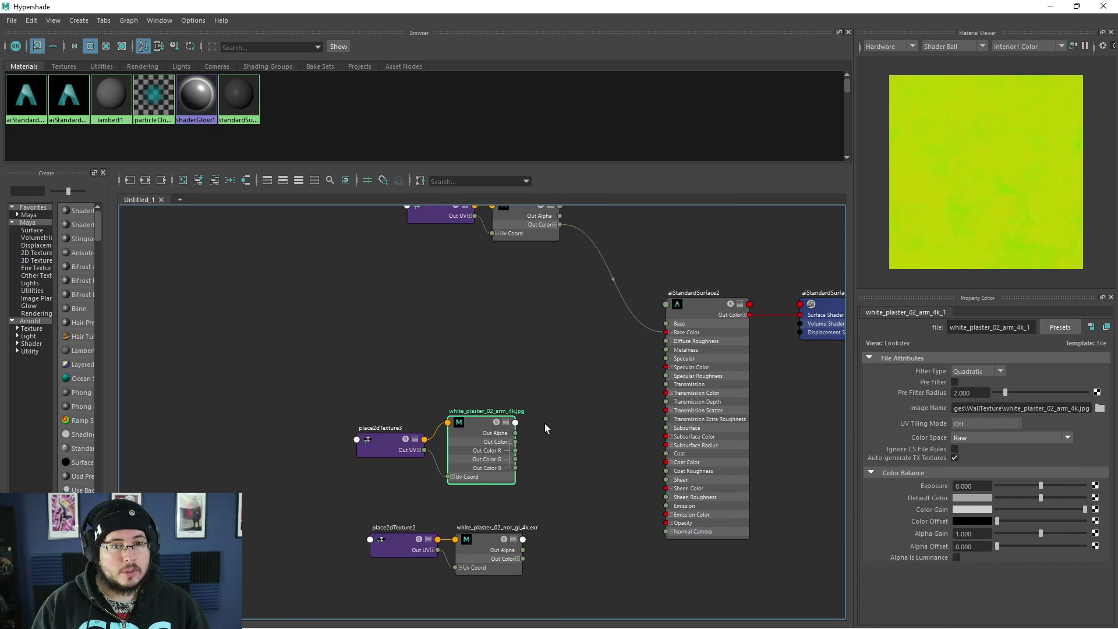
scroll(545, 428, "up", 3)
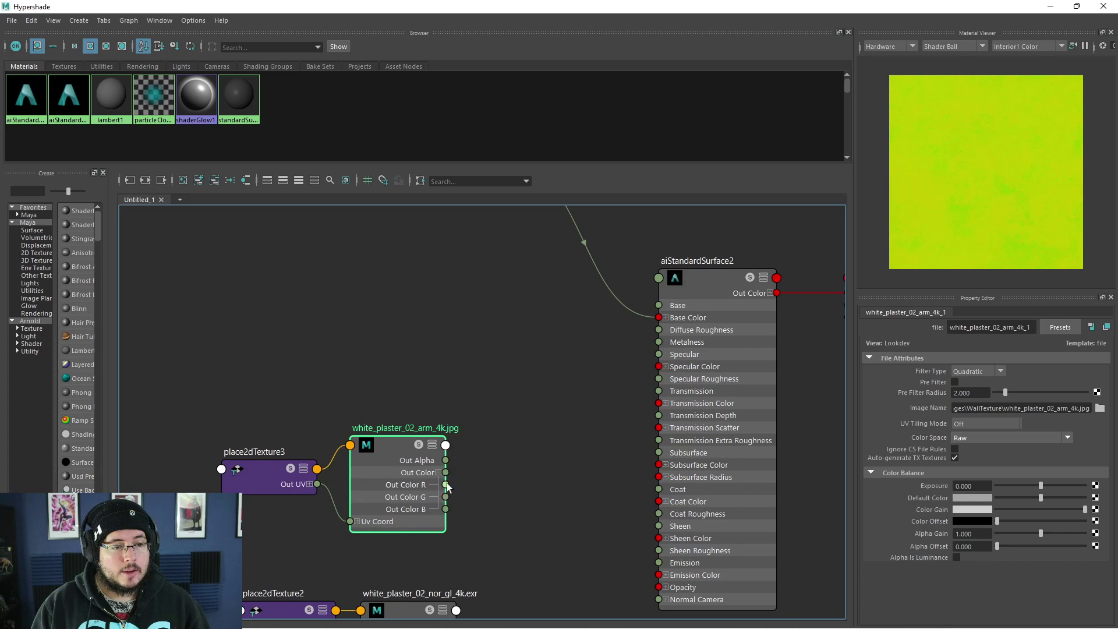
left_click_drag(445, 496, 670, 381)
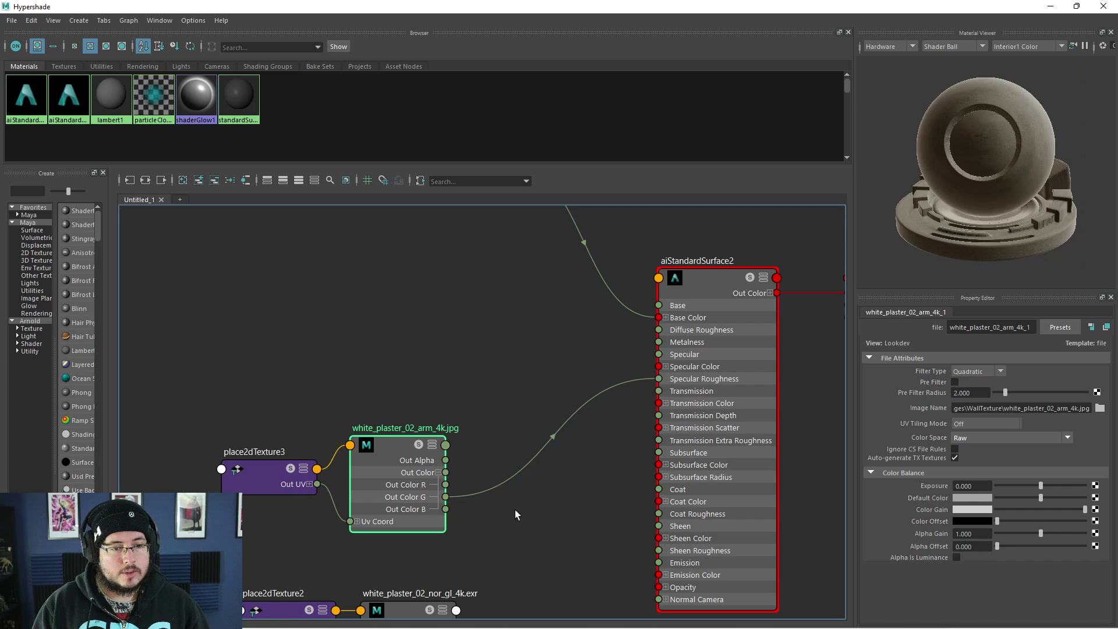
left_click_drag(446, 509, 677, 347)
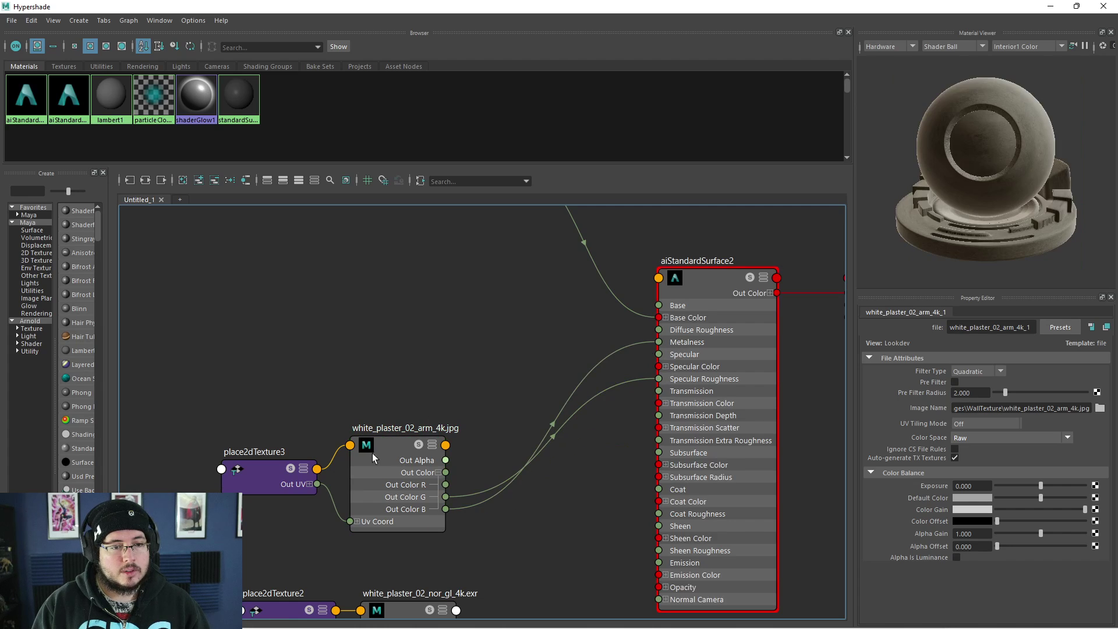
left_click_drag(406, 380, 267, 514)
left_click_drag(373, 468, 341, 380)
left_click(360, 379)
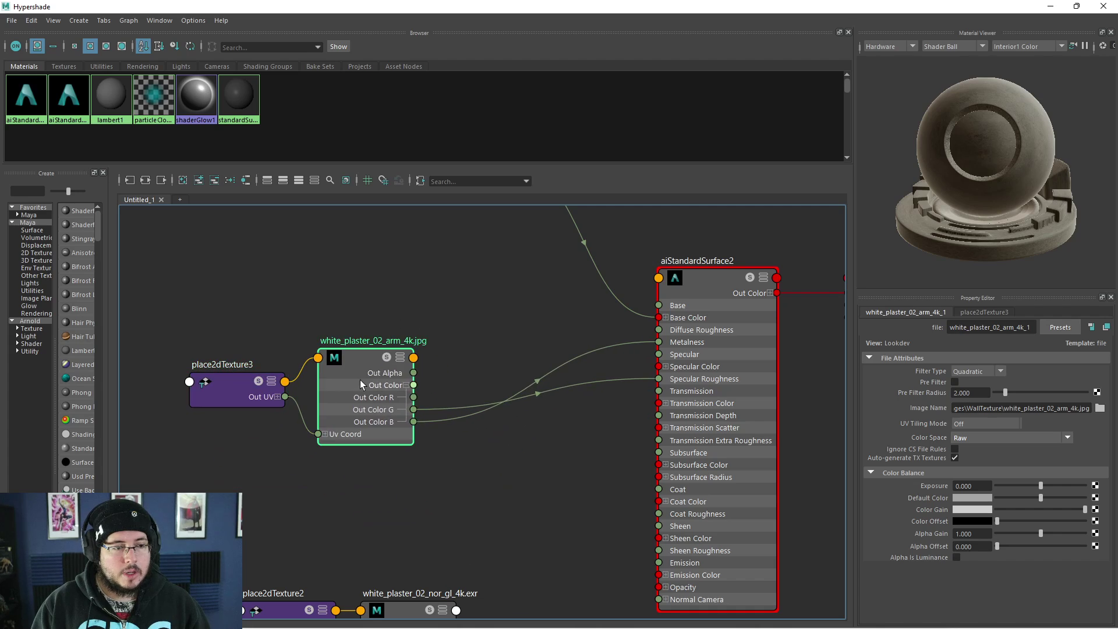
- Add an aiNormalMap node and connect the nor_gl texture's Out Color through it to the material's Normal Camera
middle_click_drag(516, 313, 522, 223, "alt")
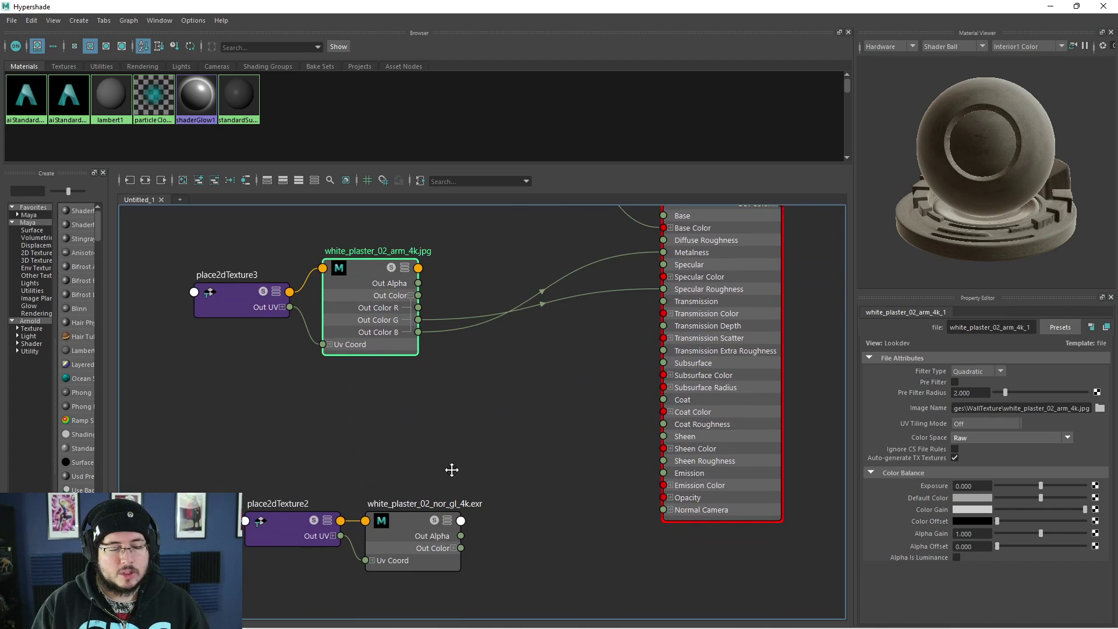
middle_click_drag(452, 470, 472, 430, "alt")
key("Tab")
type("ainor")
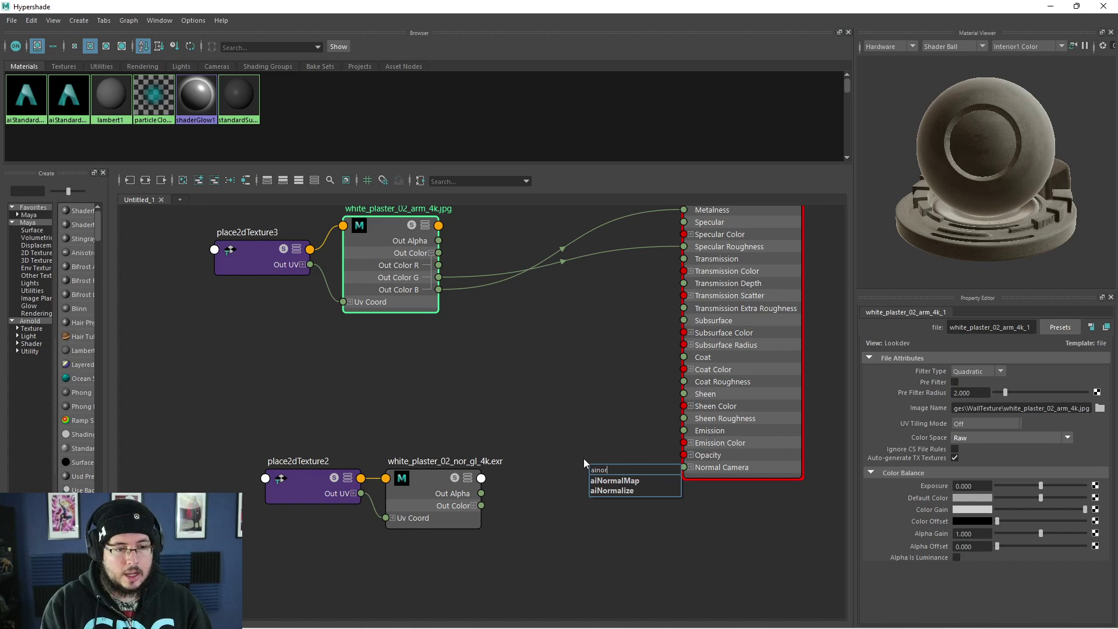
key("Down")
key("Return")
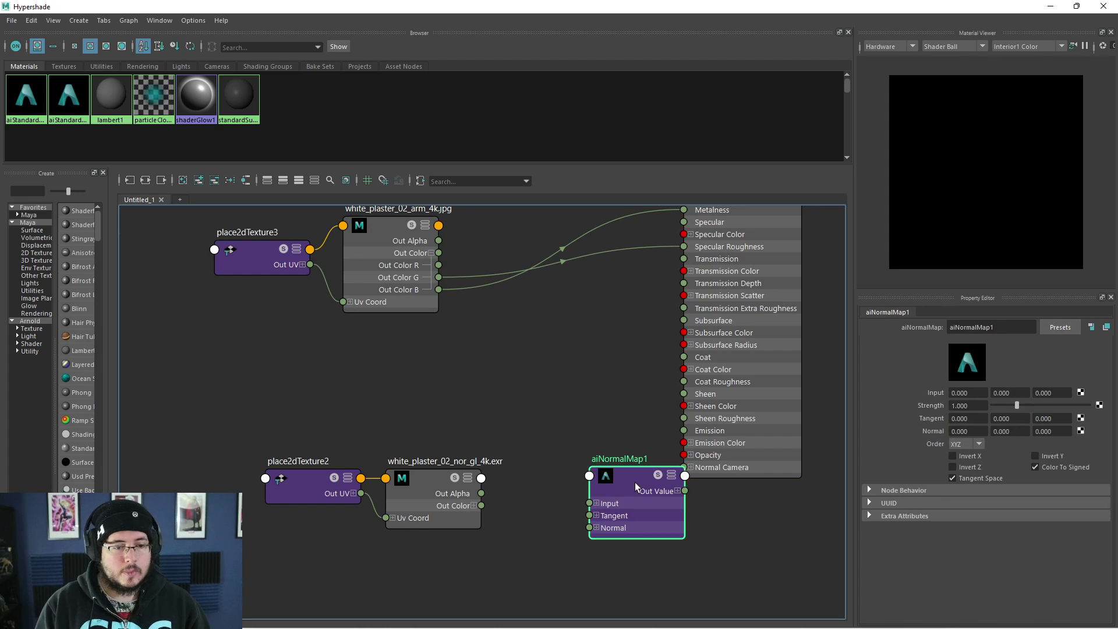
left_click_drag(635, 482, 580, 381)
left_click_drag(481, 506, 685, 466)
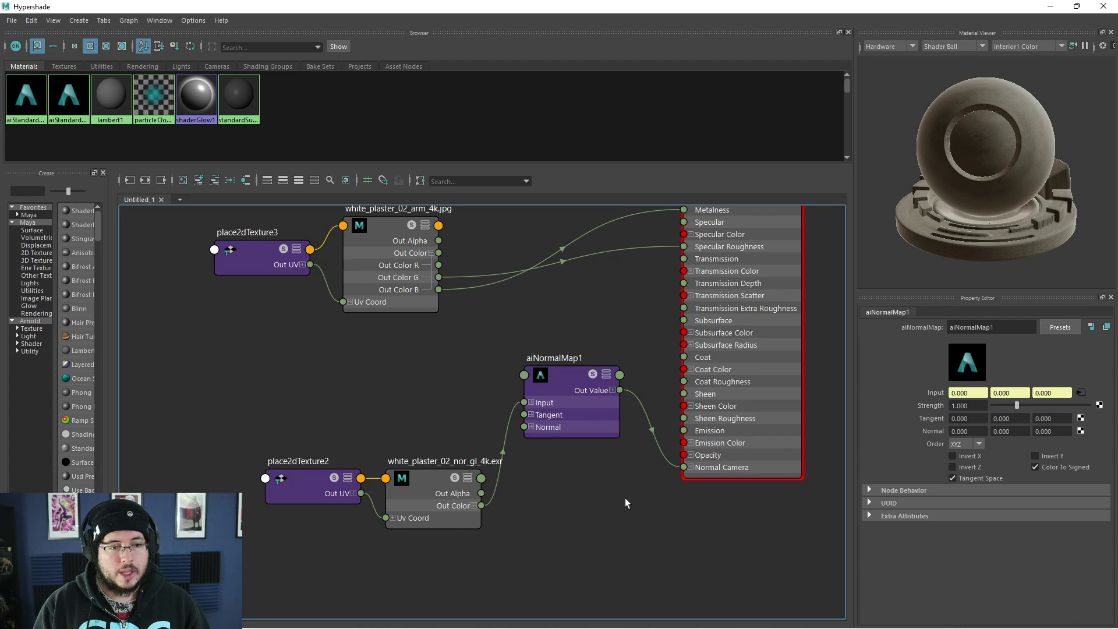
left_click(434, 503)
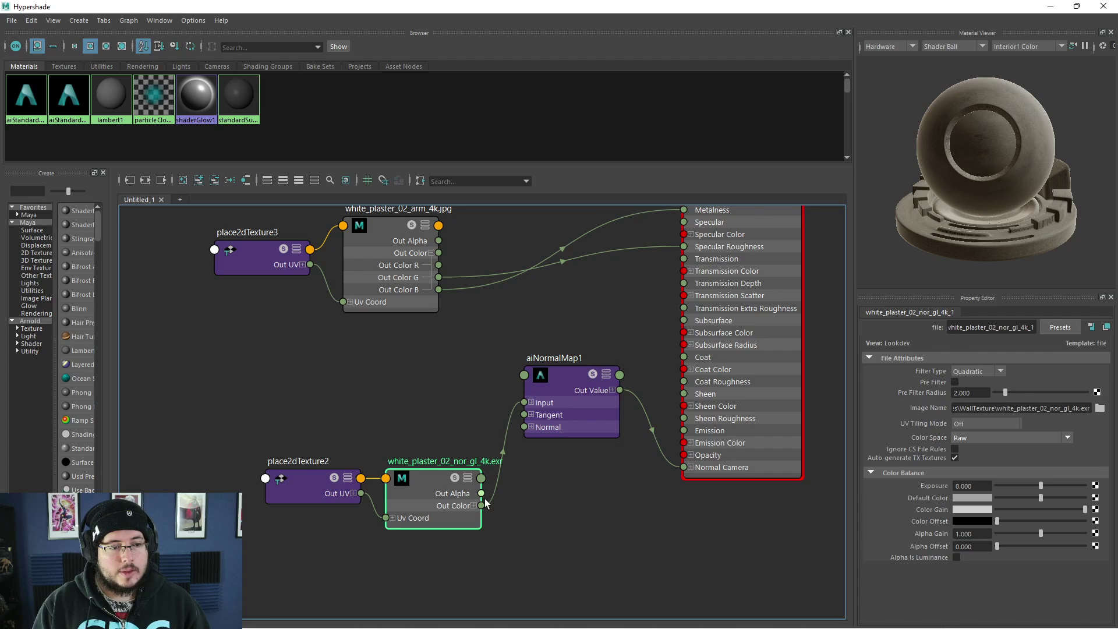
left_click(589, 532)
left_click(572, 389)
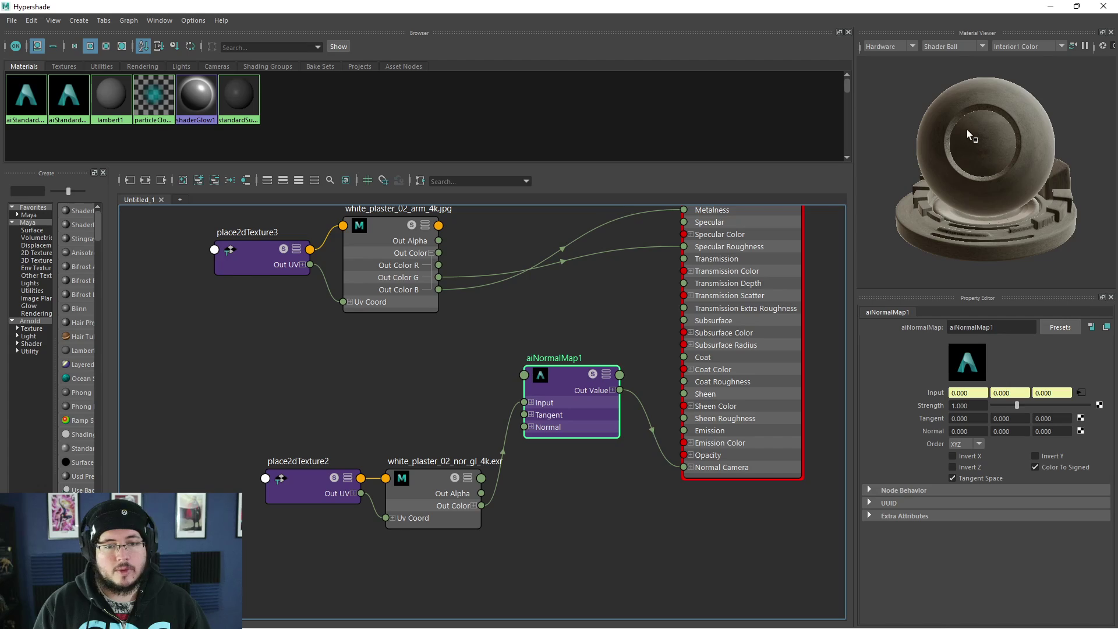
- Return to the perspective viewport, add an Arnold photometric light and raise it to a Translate Y of about 3.47
left_click(1059, 7)
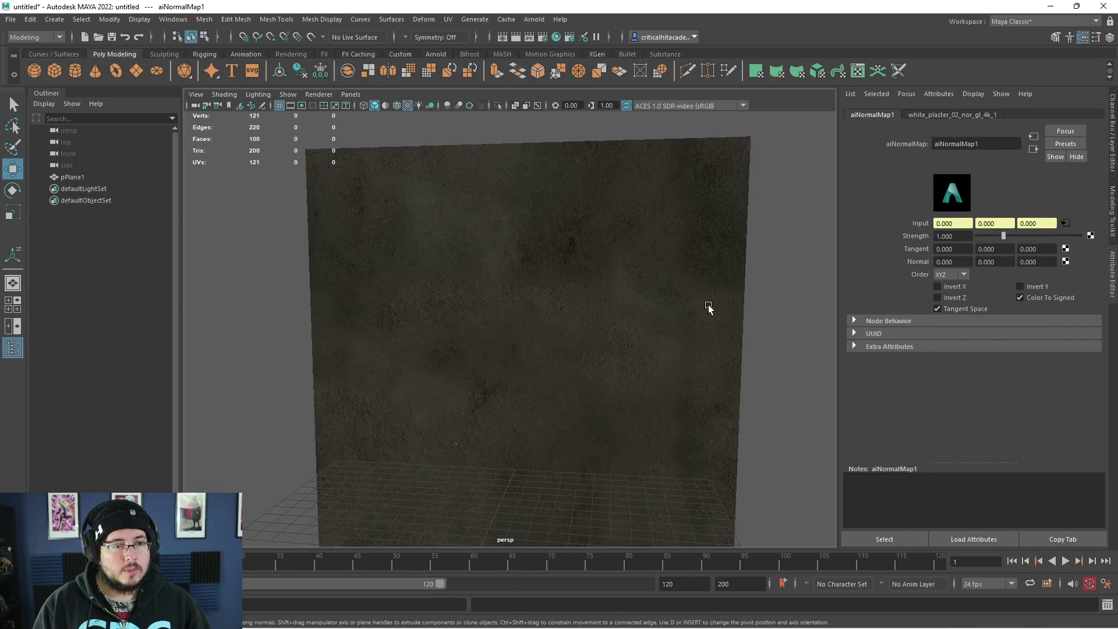
right_click_drag(704, 373, 703, 394, "alt")
middle_click_drag(704, 394, 733, 347, "alt")
right_click_drag(732, 348, 622, 382, "alt")
left_click(534, 20)
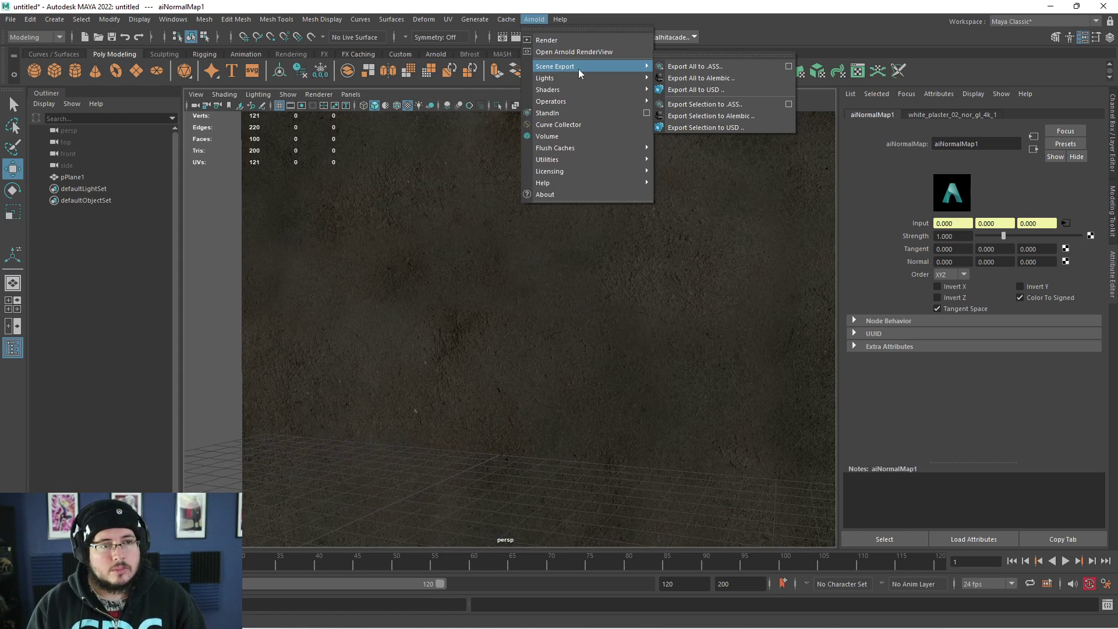
mouse_move(589, 78)
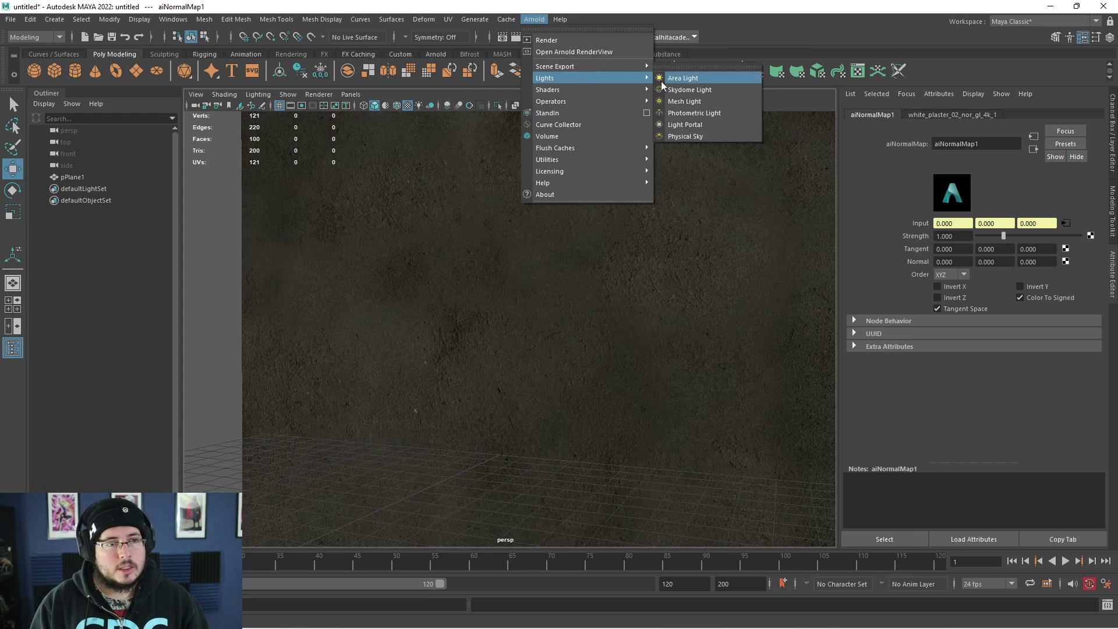
left_click(693, 113)
left_click_drag(501, 408, 502, 327)
- Rotate the photometric light to point upward, setting its Rotate X to 180
key("e")
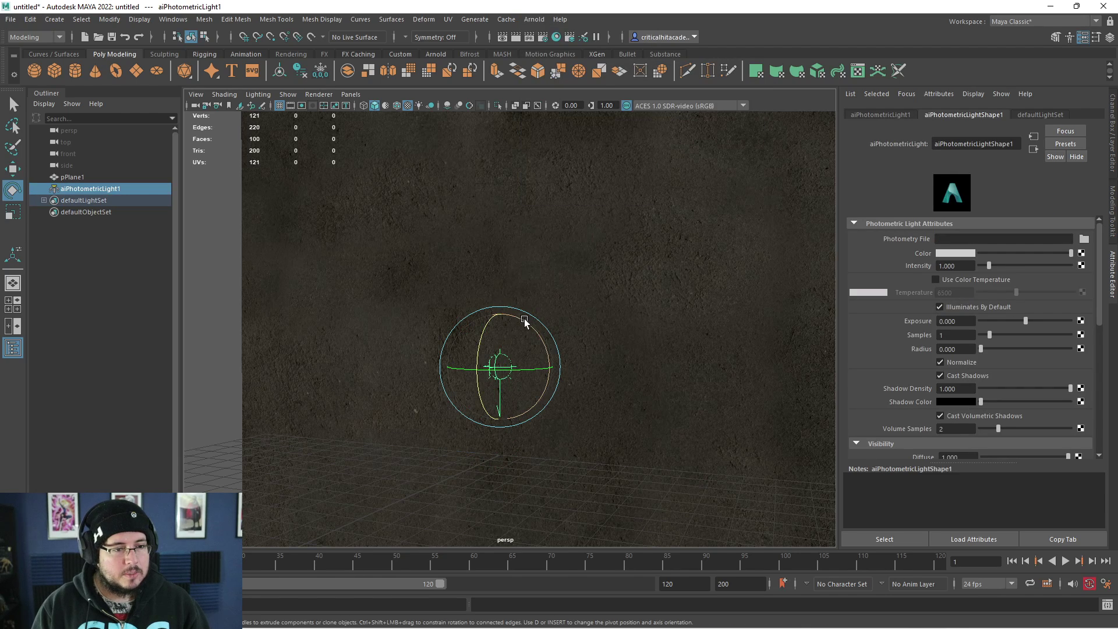
left_click_drag(502, 441, 502, 442)
key("ctrl+a")
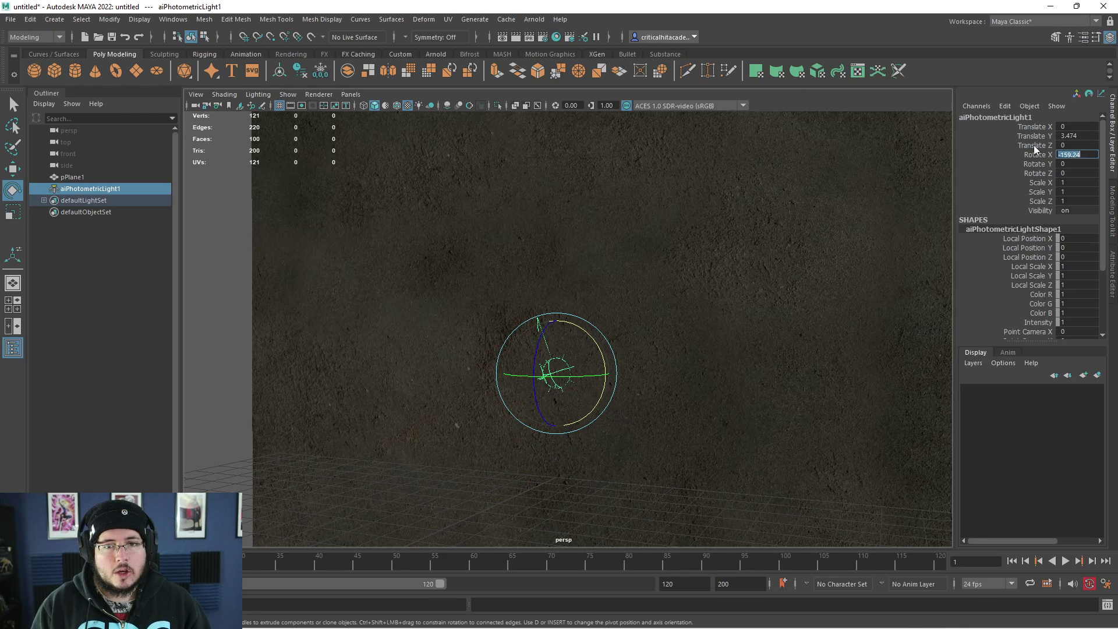
type("18")
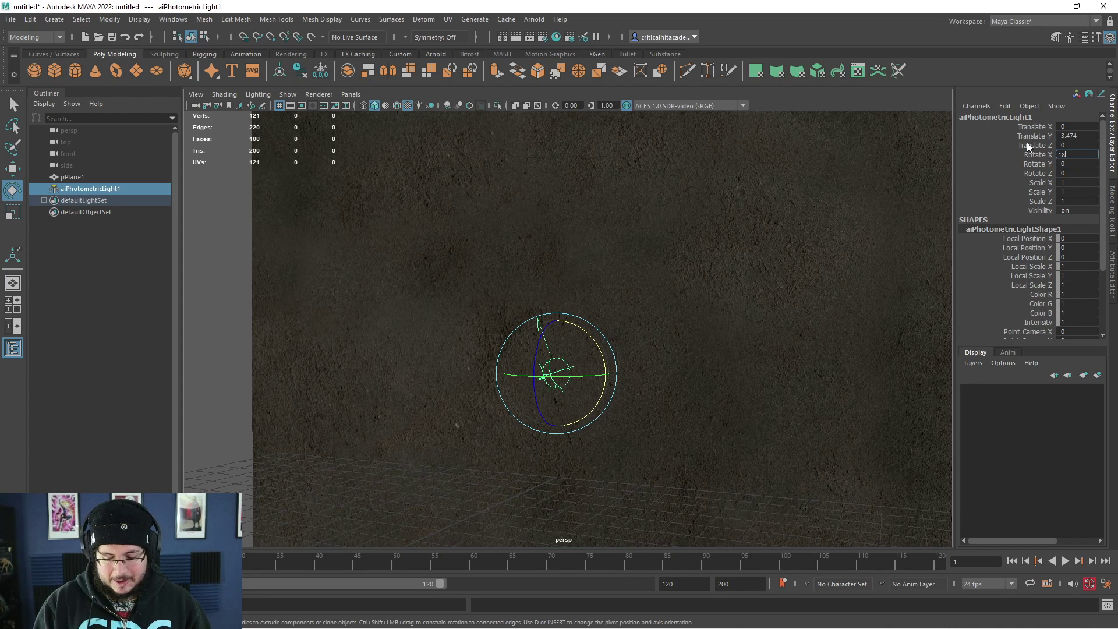
type("0")
key("Return")
- Move the photometric light along the X axis to a Translate X of about 0.7
left_click_drag(575, 271, 515, 409, "alt")
key("w")
left_click_drag(454, 397, 438, 402)
left_click_drag(448, 404, 502, 402, "alt")
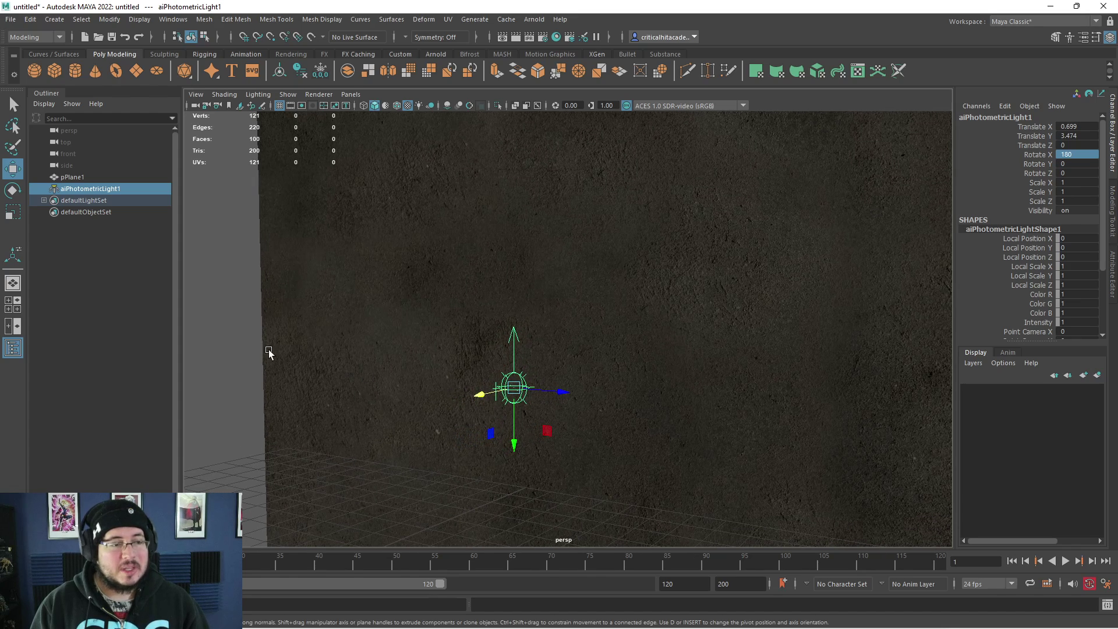
left_click(400, 361)
left_click_drag(630, 284, 480, 362, "alt")
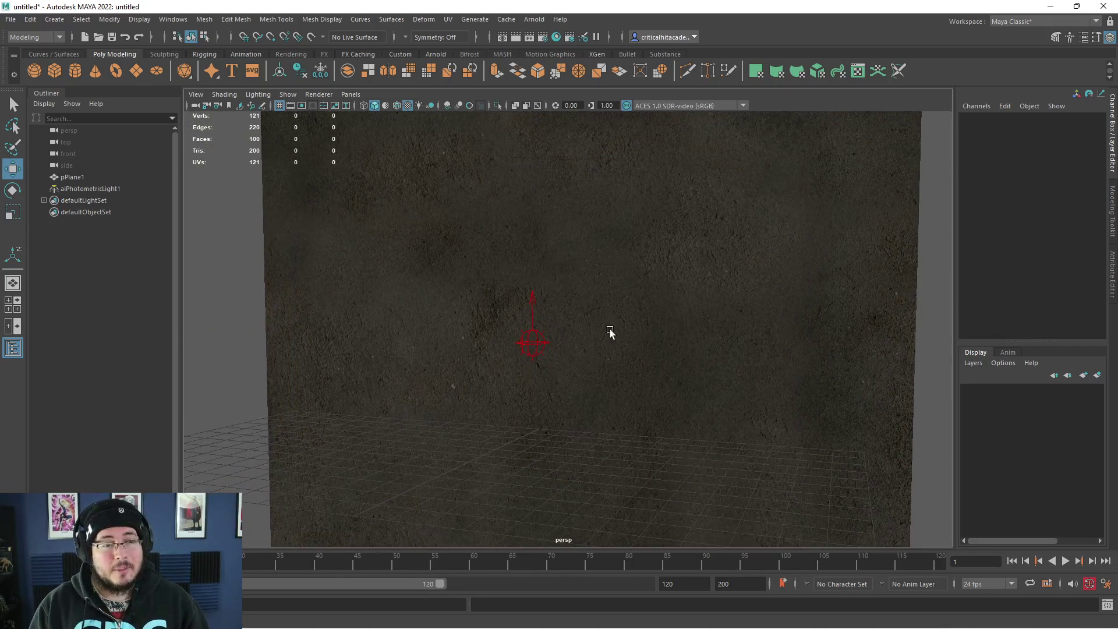
left_click_drag(610, 330, 442, 349, "alt")
left_click(547, 373)
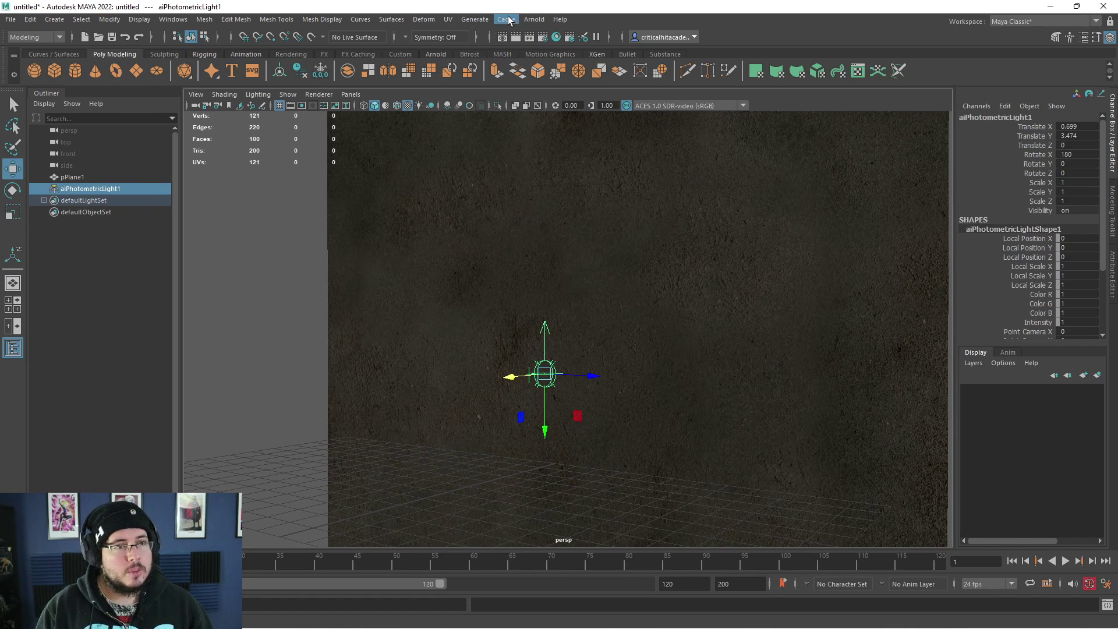
left_click(528, 20)
mouse_move(559, 78)
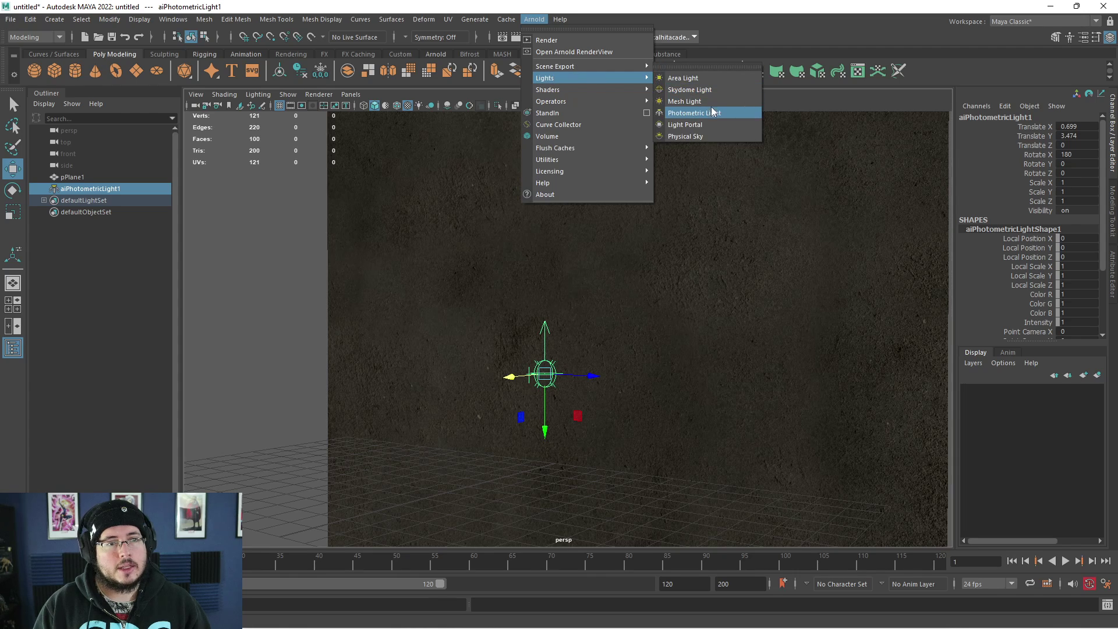
left_click(237, 265)
- Load 6.ies from the IES folder as the photometric light's photometry file, then deselect the light
left_click(134, 191)
key("ctrl+a")
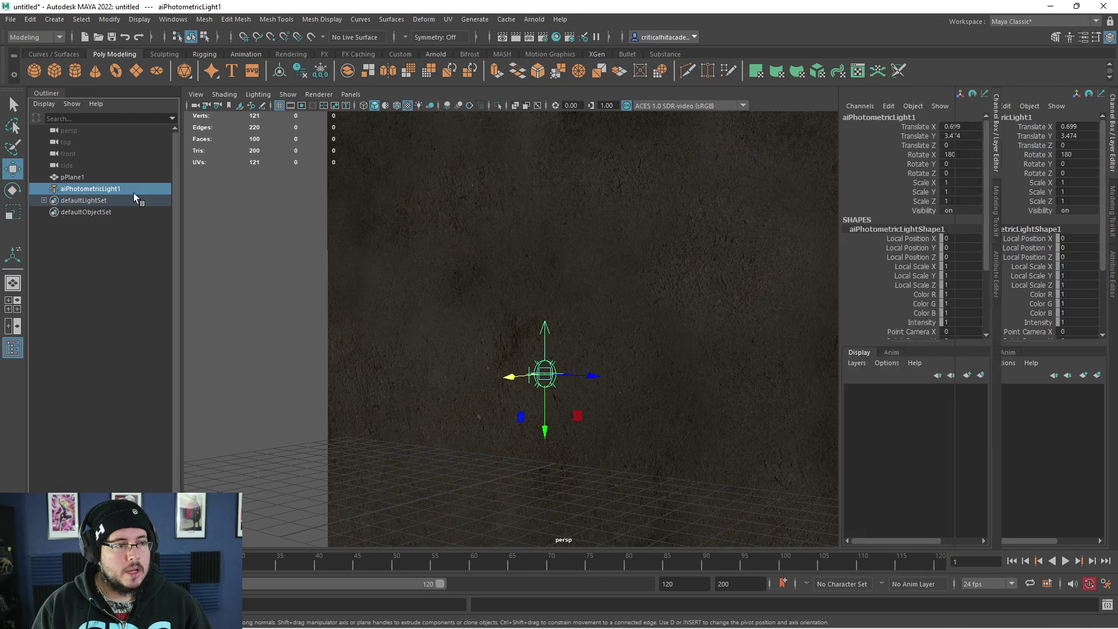
left_click(1085, 239)
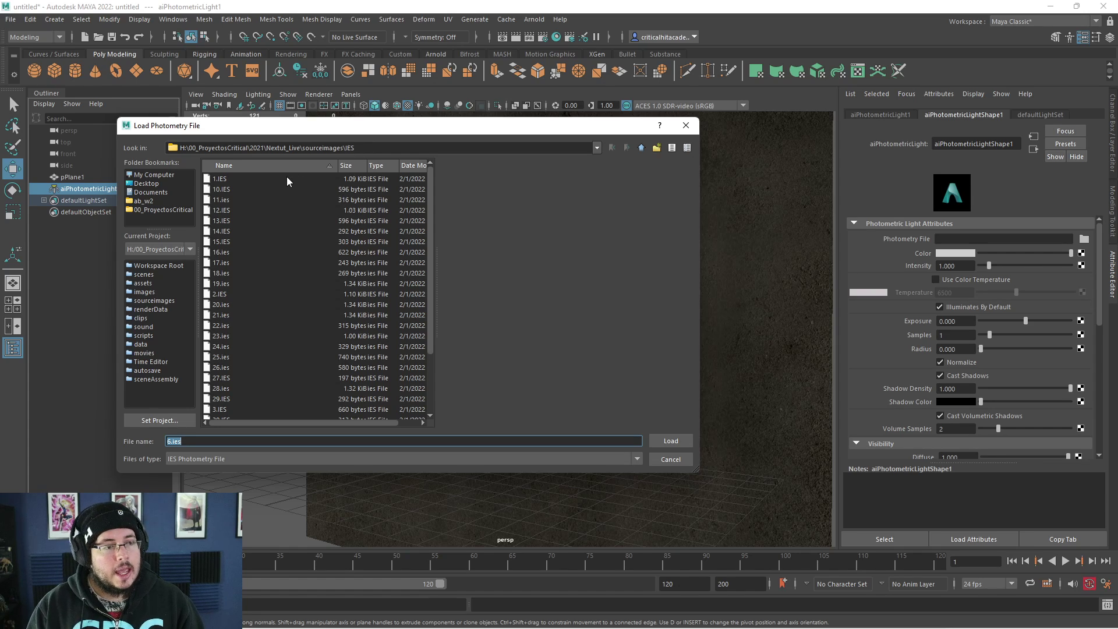
scroll(259, 362, "down", 2)
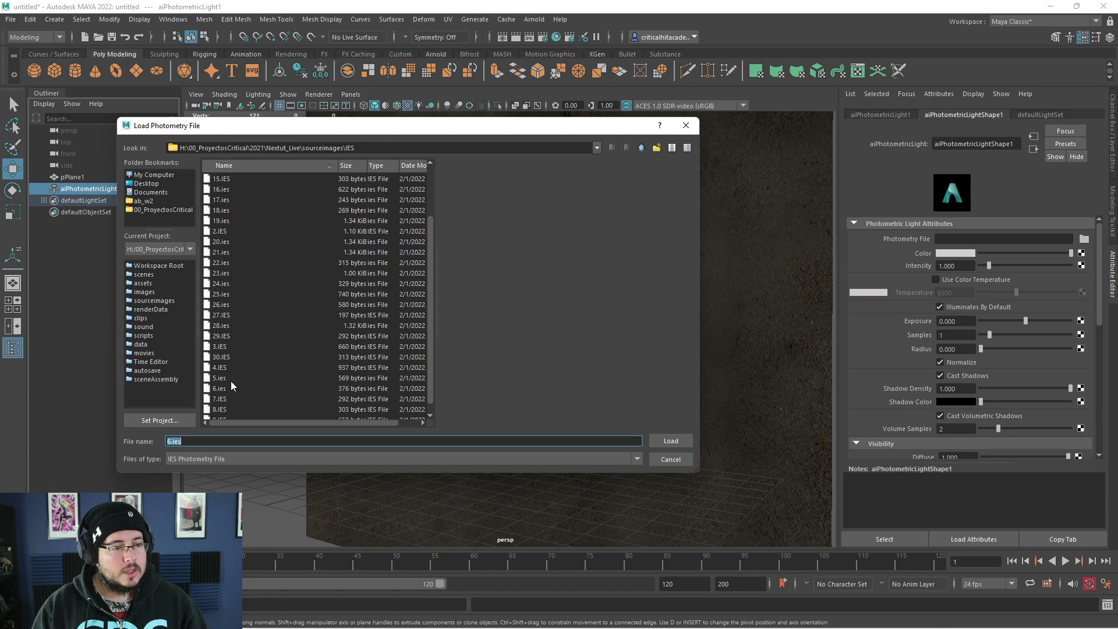
double_click(221, 389)
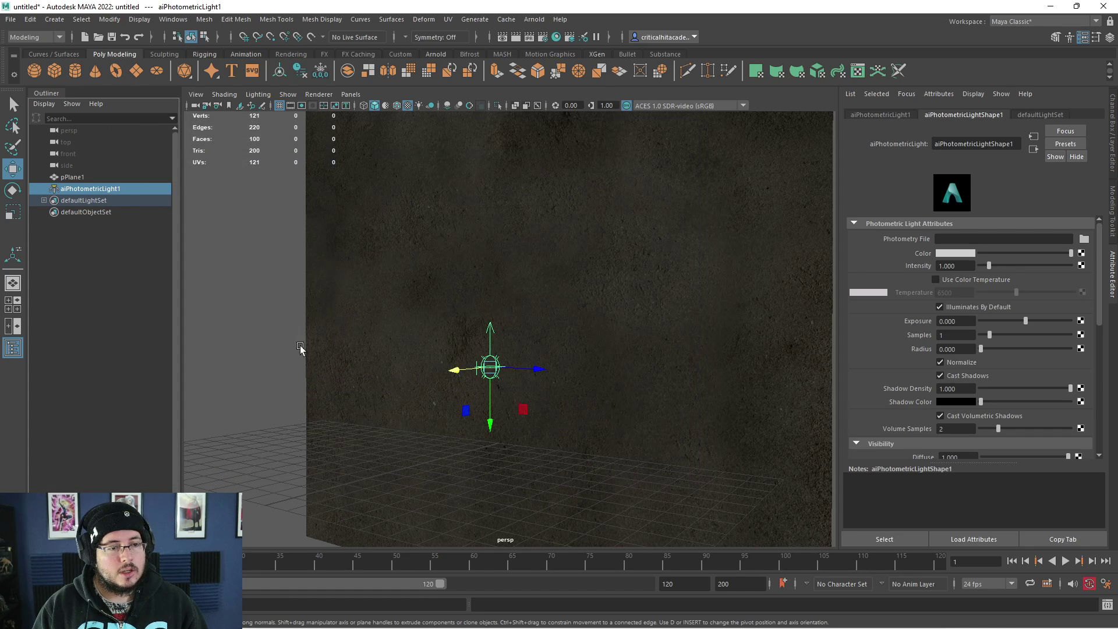
left_click(276, 333)
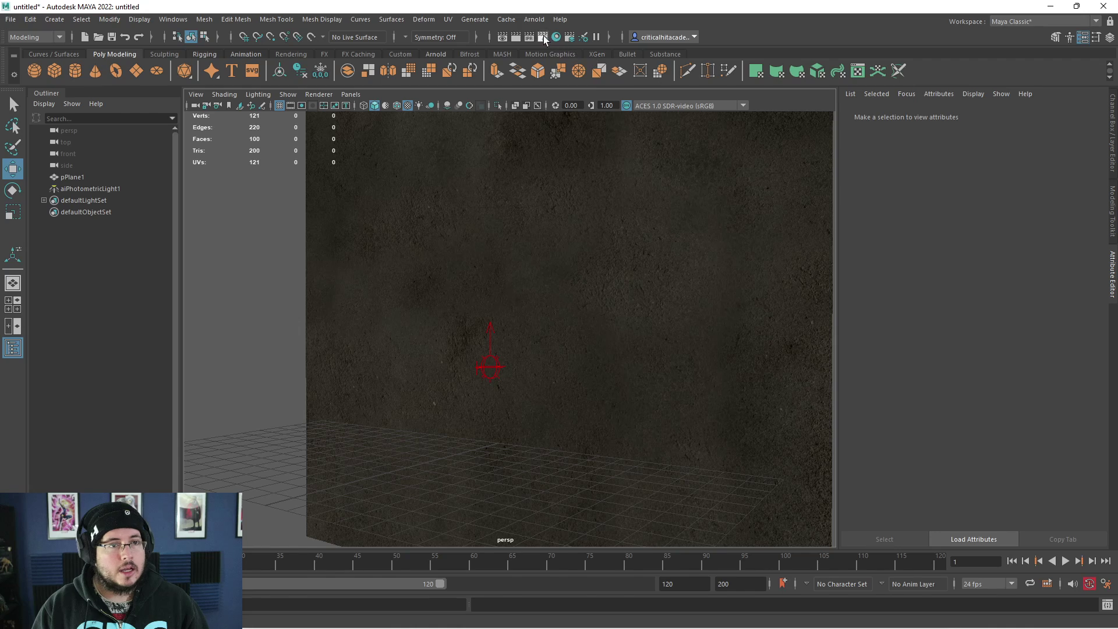
- Render the scene in Arnold RenderView, close Hypershade, and shrink and reposition the render window
left_click(533, 20)
left_click(553, 43)
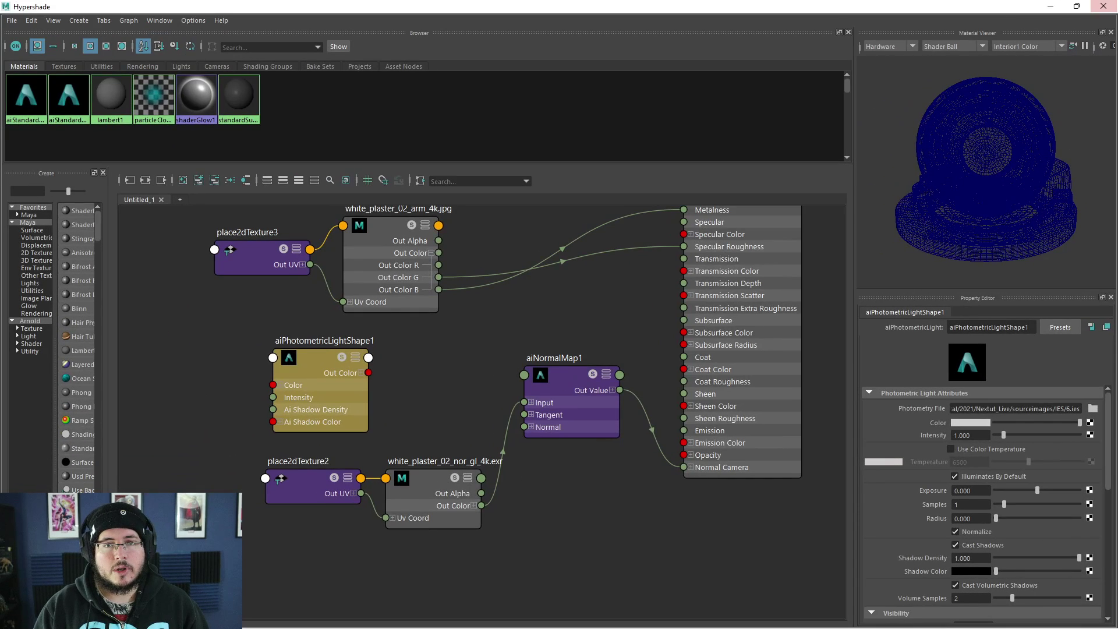
left_click(1103, 7)
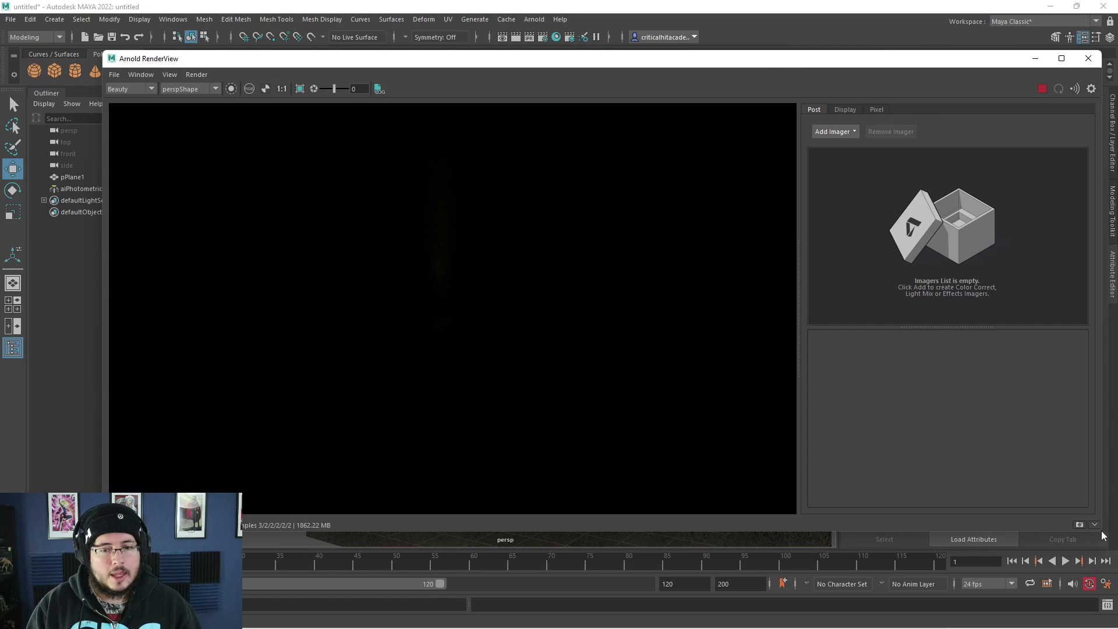
left_click_drag(1099, 535, 743, 504)
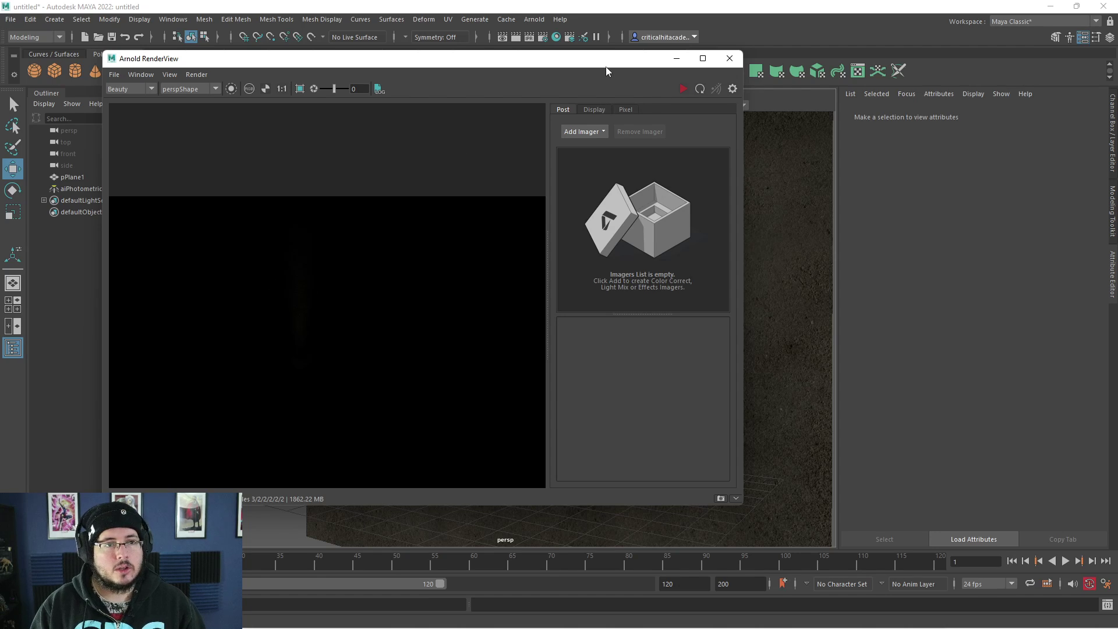
left_click_drag(606, 68, 563, 80)
- Add an Arnold skydome light and map its color to a file texture using urban_courtyard_02_4k.exr
left_click(529, 21)
mouse_move(616, 76)
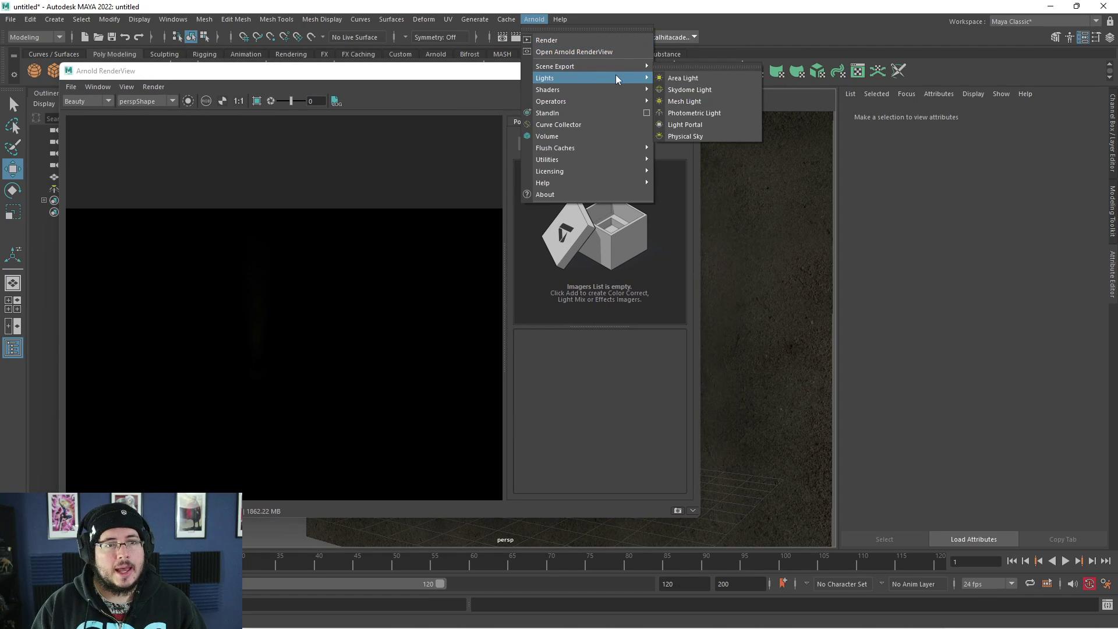
left_click(700, 90)
left_click(1081, 235)
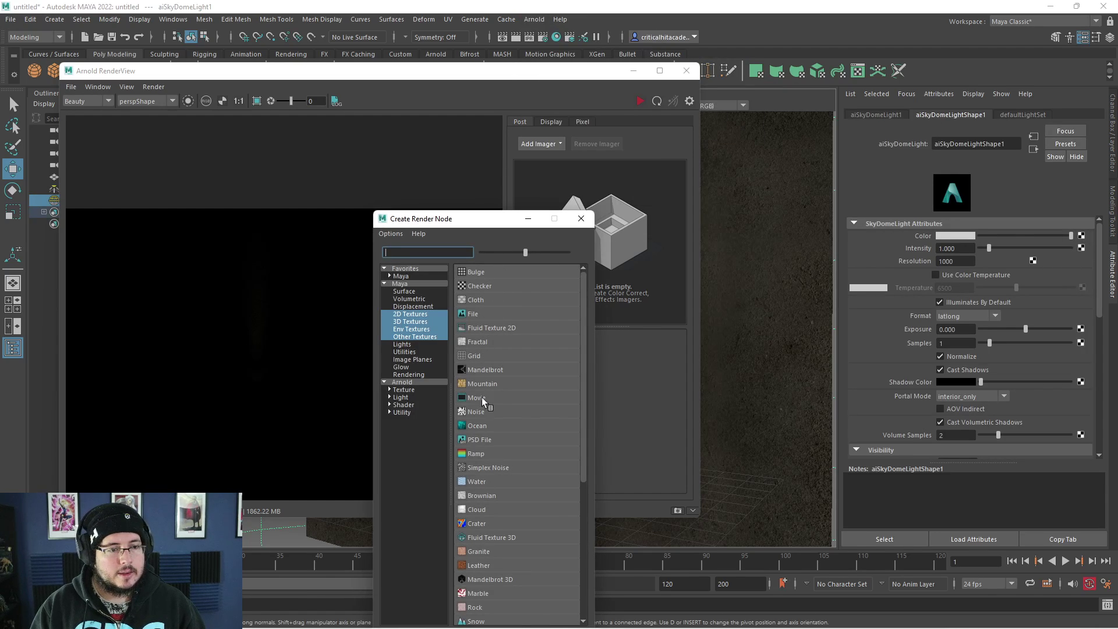
left_click(486, 315)
left_click(1084, 273)
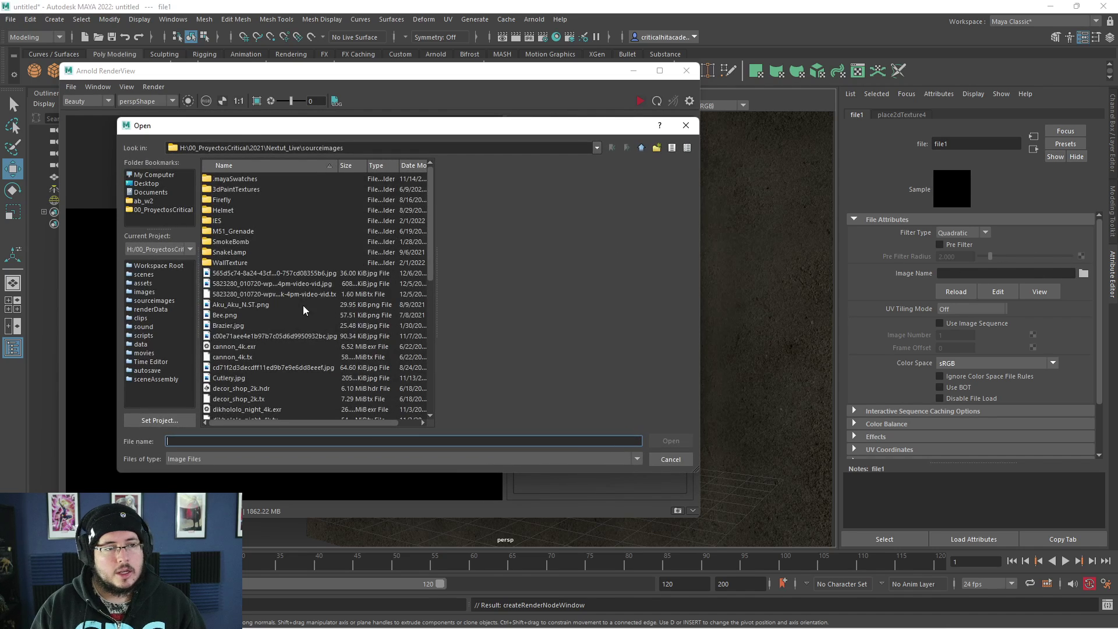
scroll(302, 306, "down", 10)
left_click(229, 398)
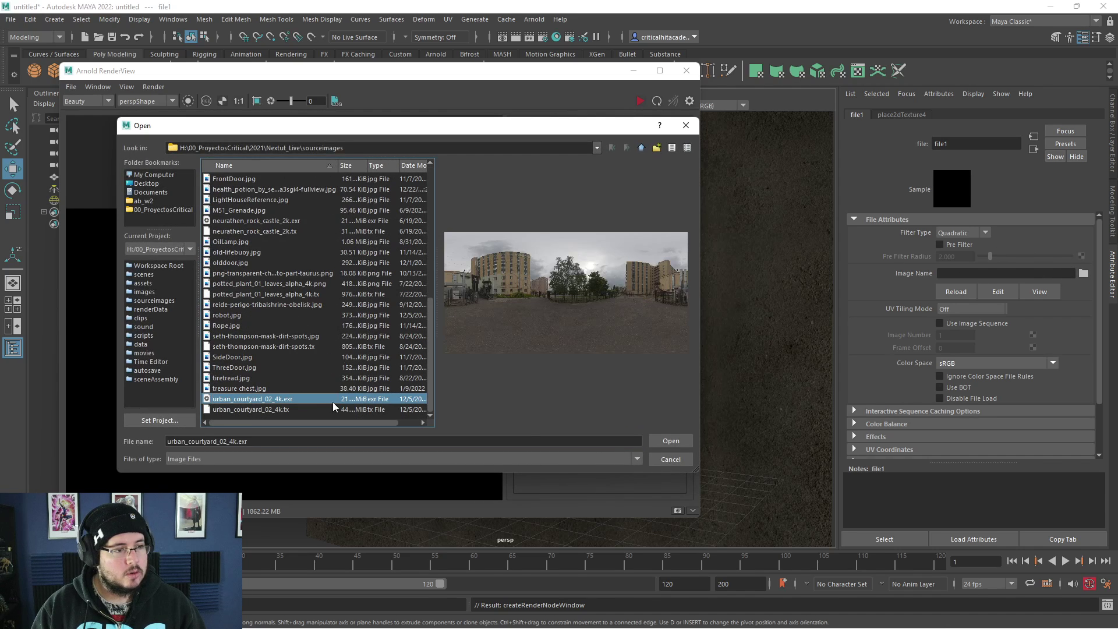
left_click(664, 441)
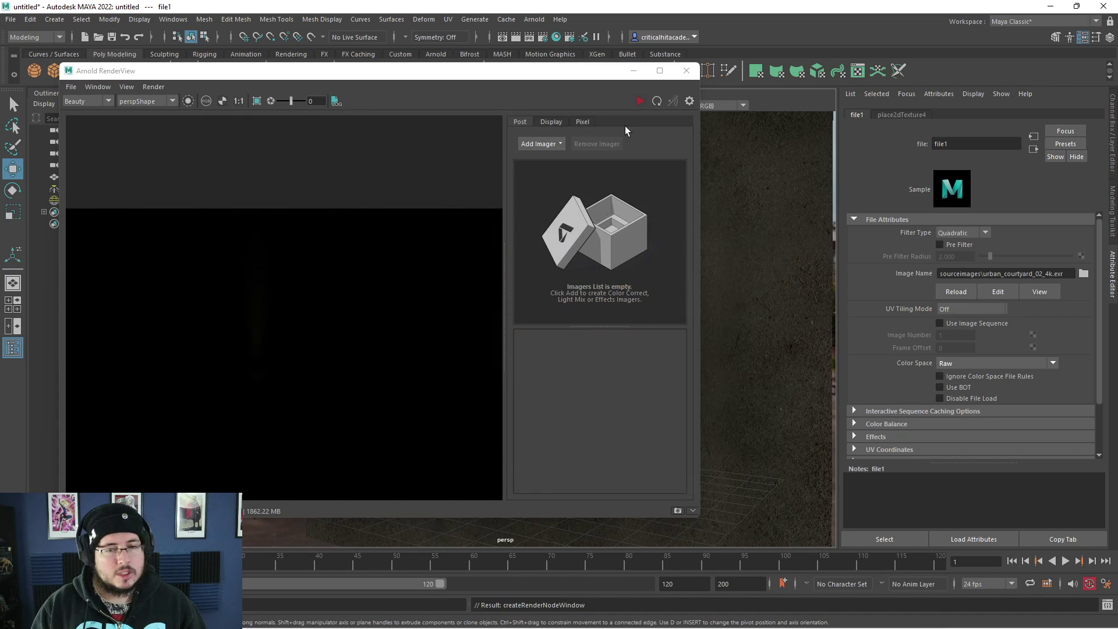
- Render the scene in Arnold RenderView and examine the wall under the skydome lighting
left_click(641, 101)
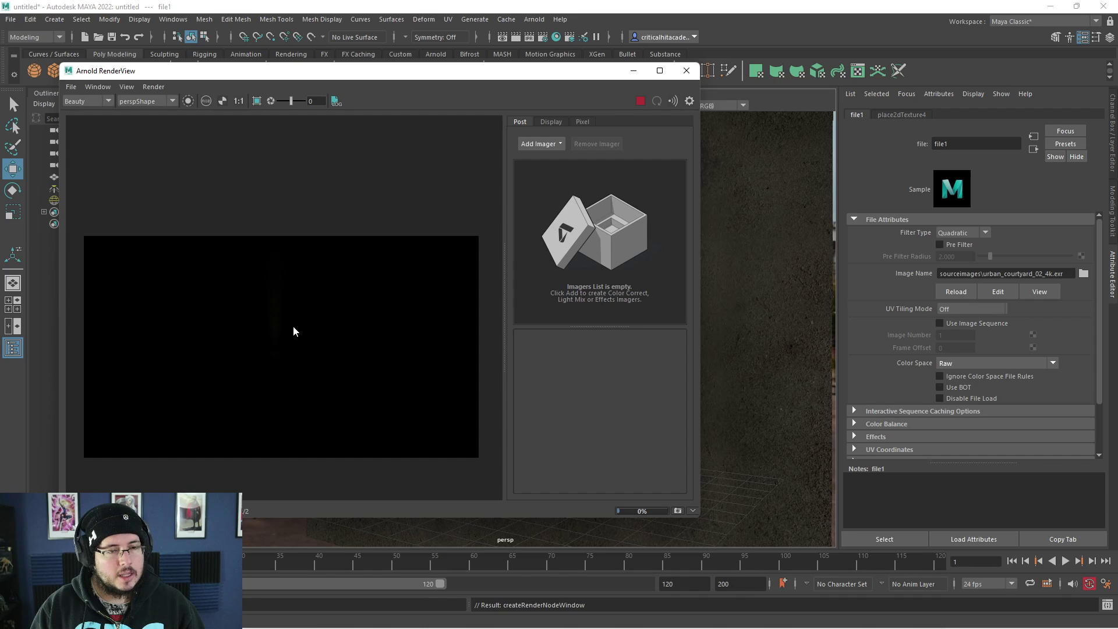
scroll(347, 342, "up", 2)
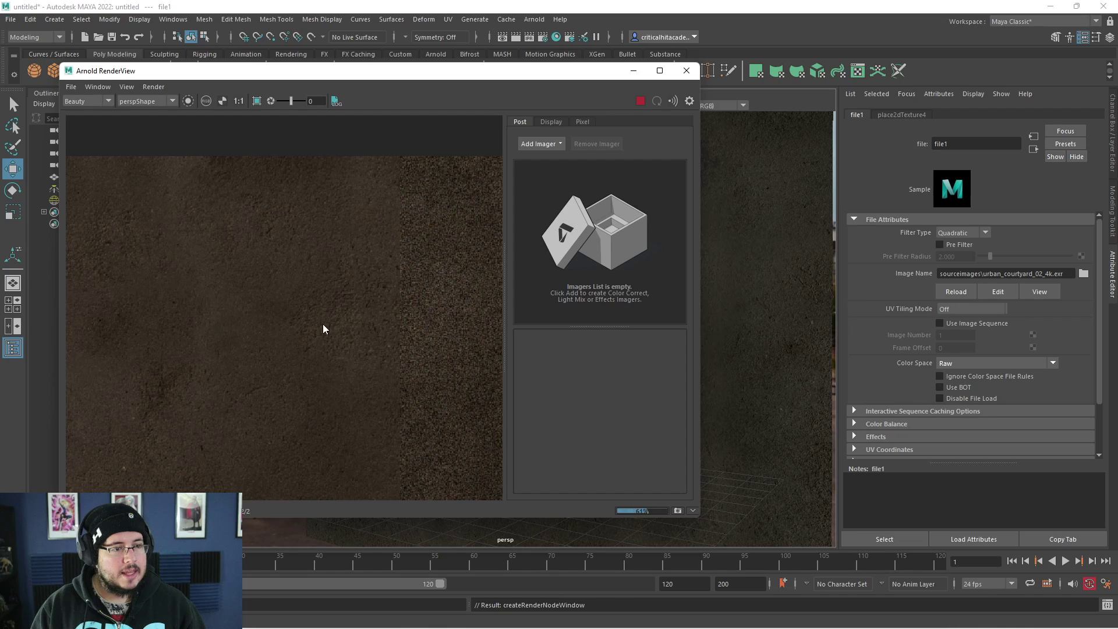
scroll(322, 324, "down", 3)
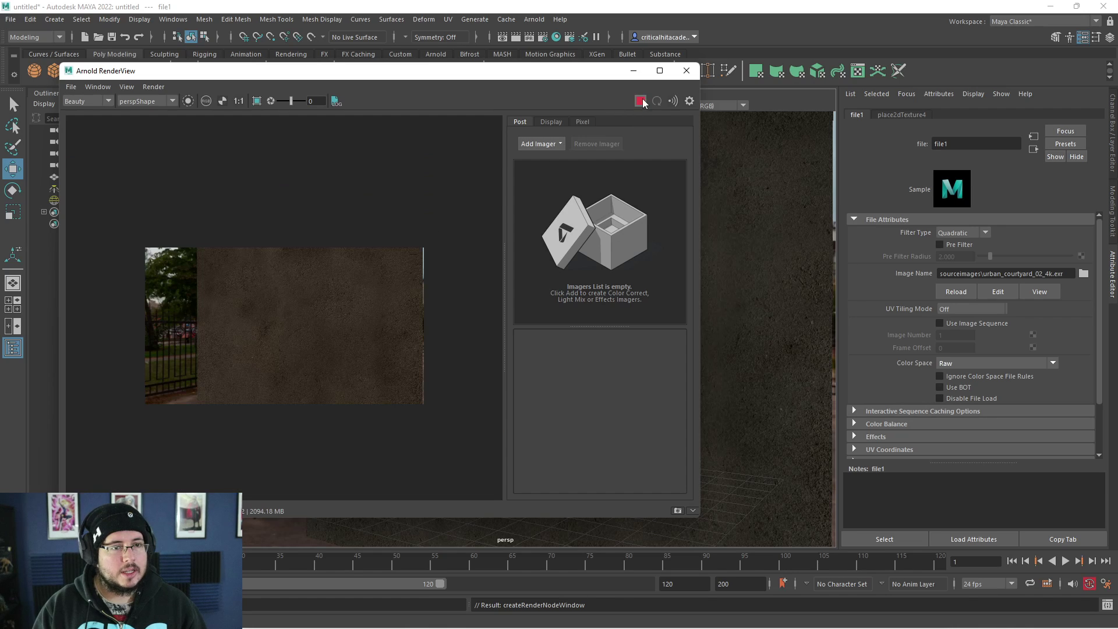
- Set the skydome light's exposure to -3
left_click_drag(298, 72, 505, 120)
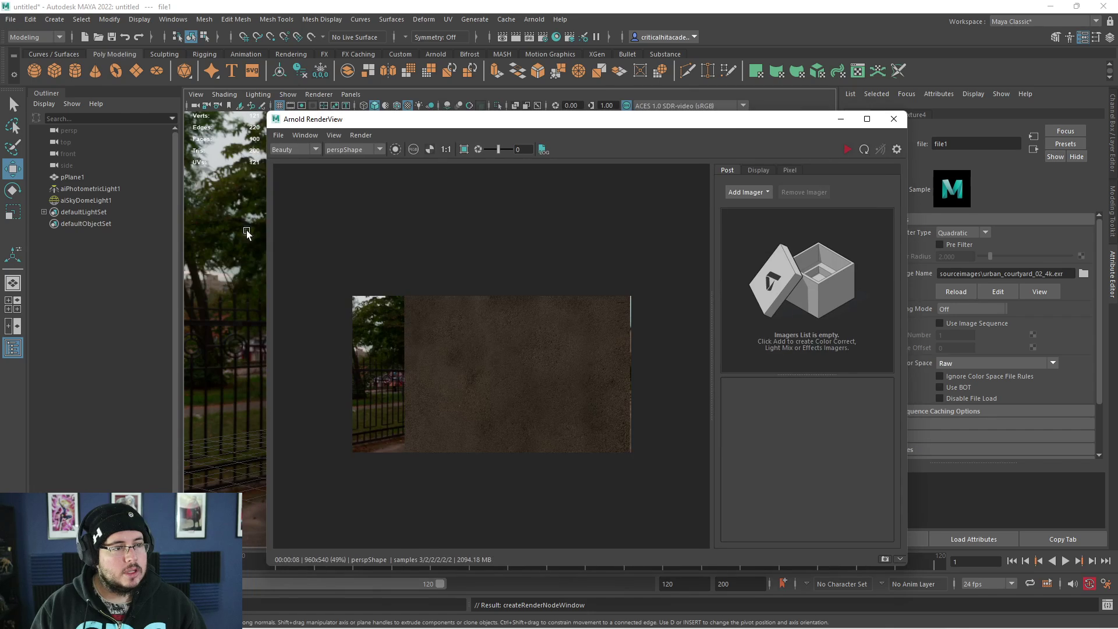
left_click(86, 199)
left_click(955, 329)
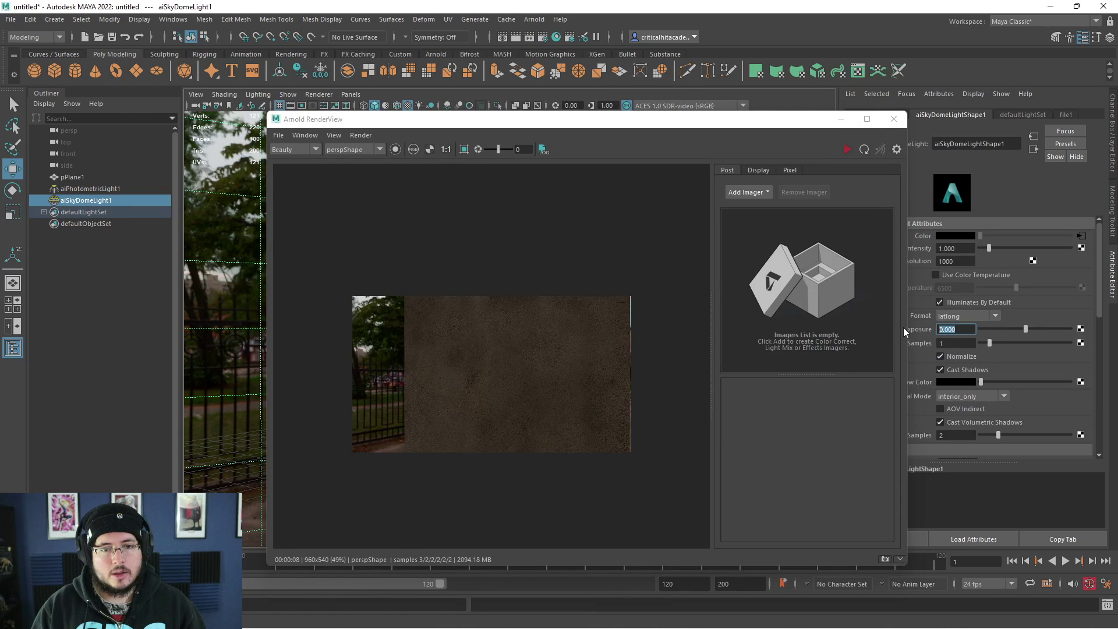
type("-3")
key("Return")
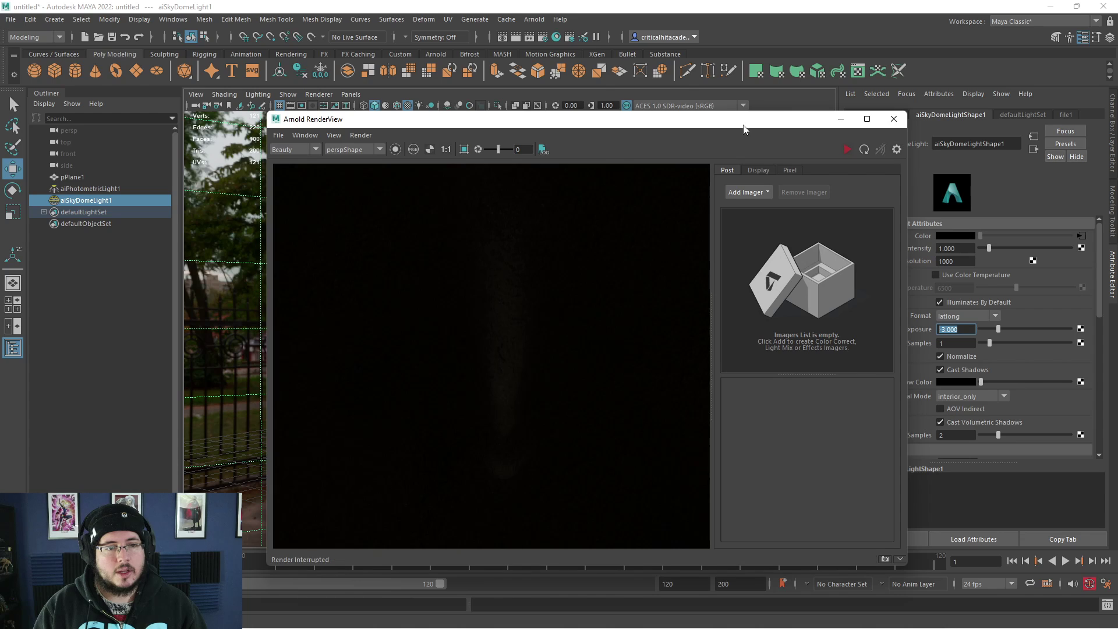
- Select the photometric light and set its exposure to 5
left_click_drag(787, 123, 521, 183)
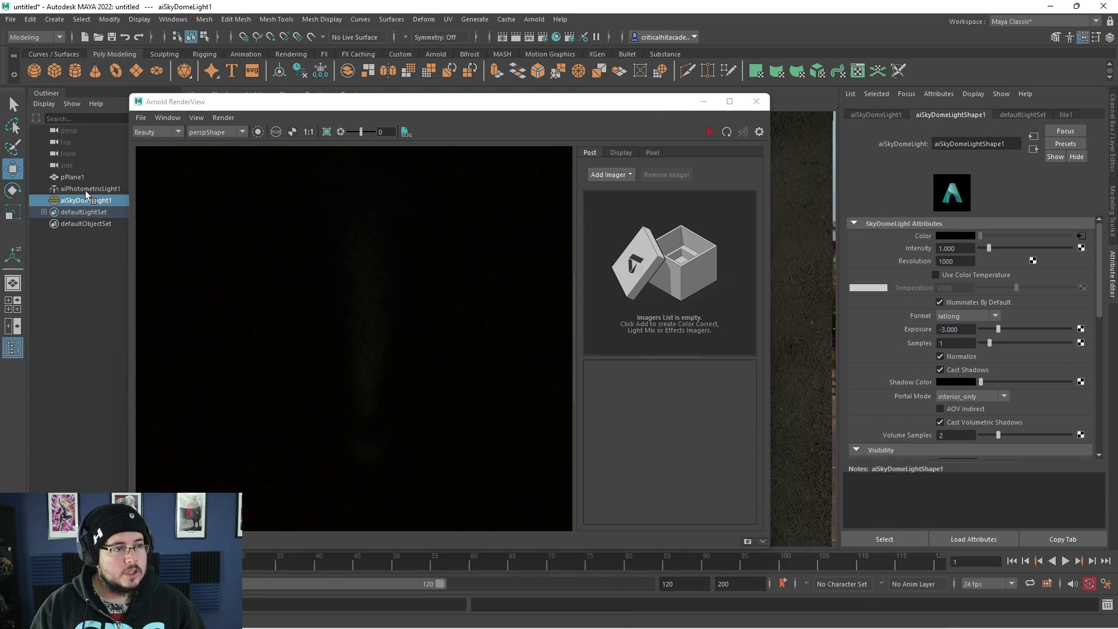
left_click(101, 189)
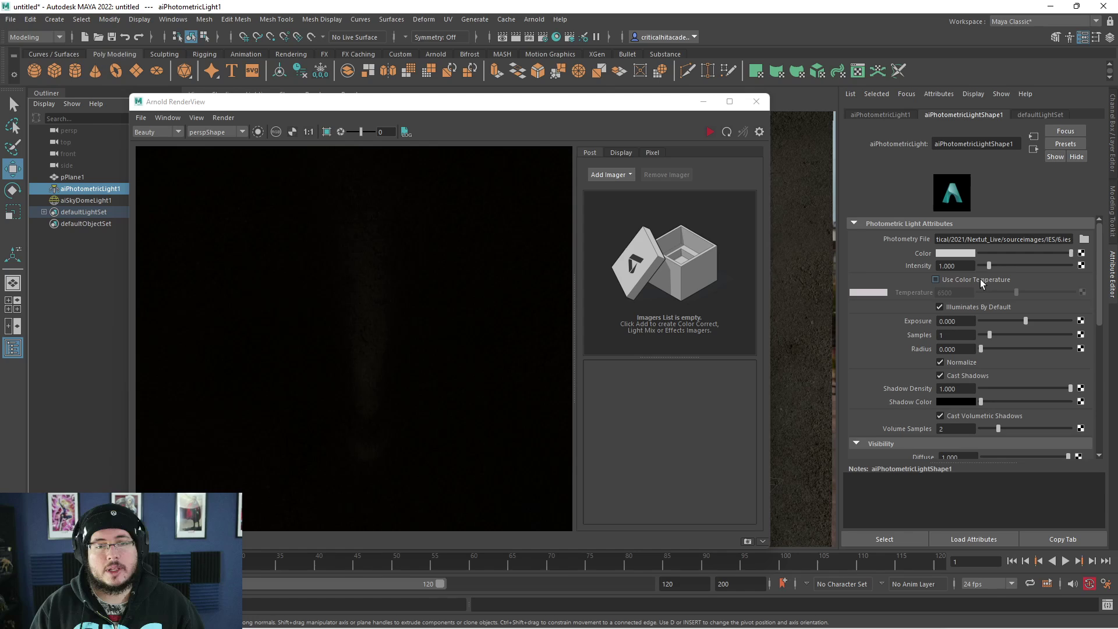
left_click_drag(968, 266, 907, 270)
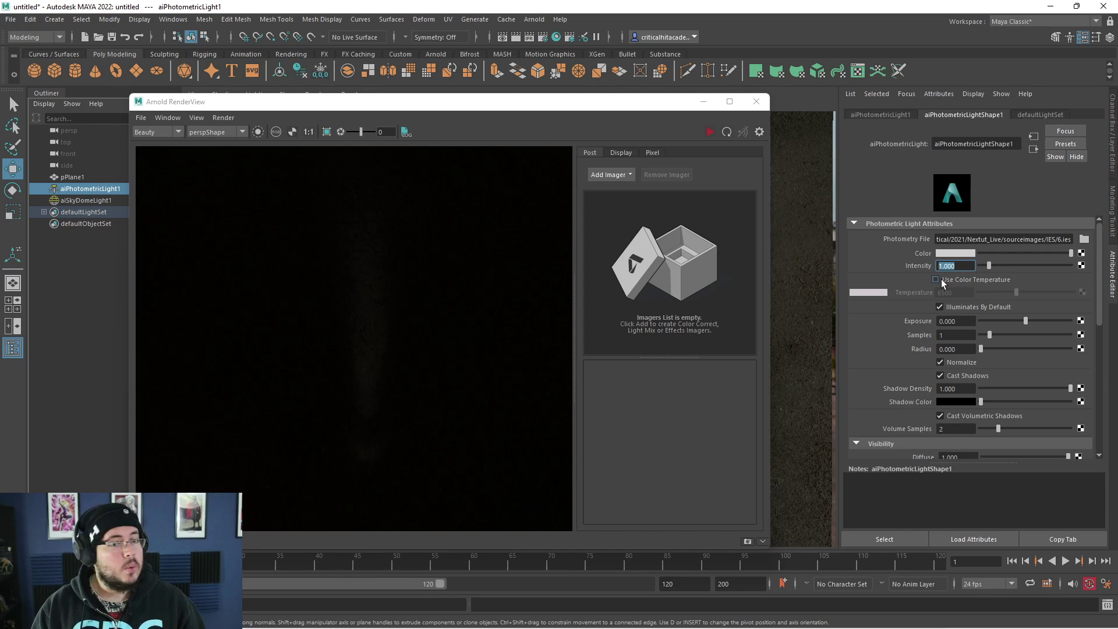
left_click(968, 320)
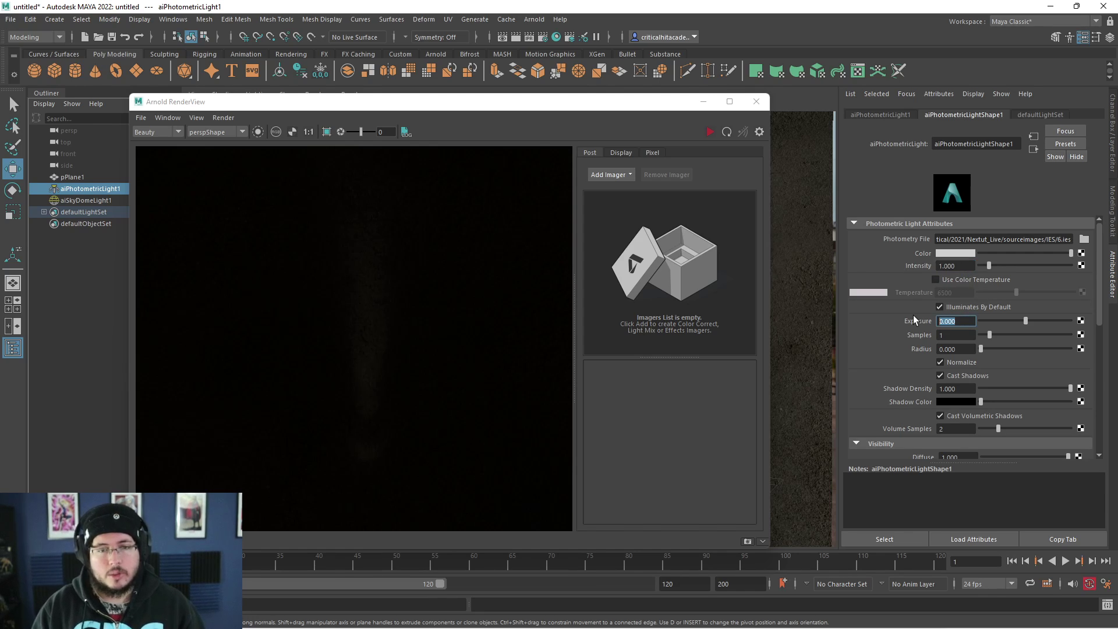
type("6")
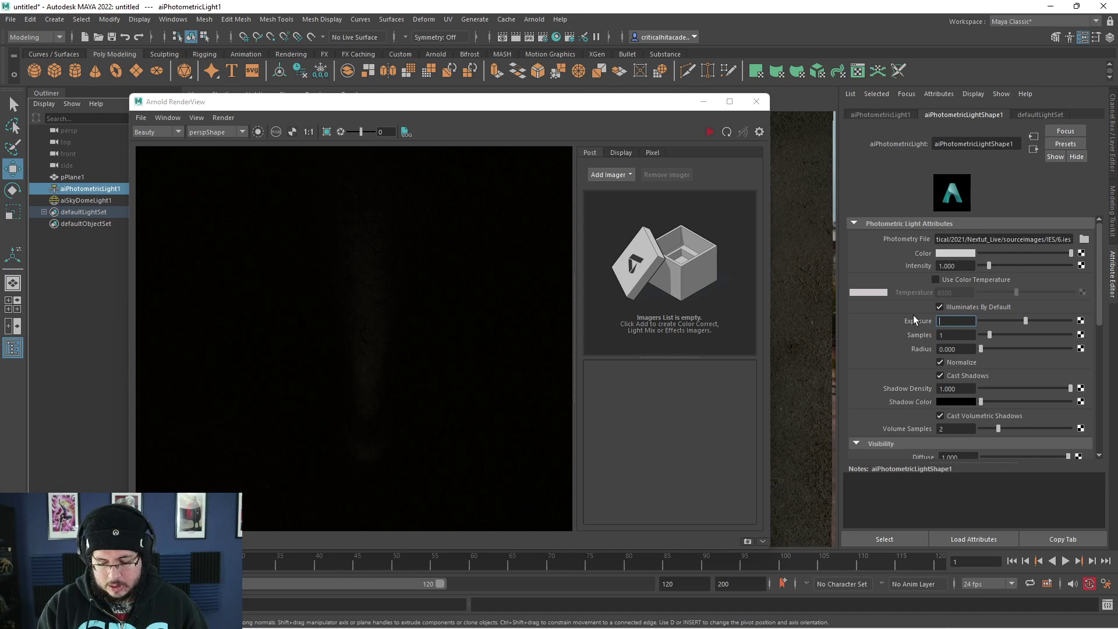
type("5")
key("Return")
- Render the scene again and examine the IES light pattern on the plaster wall
left_click(710, 131)
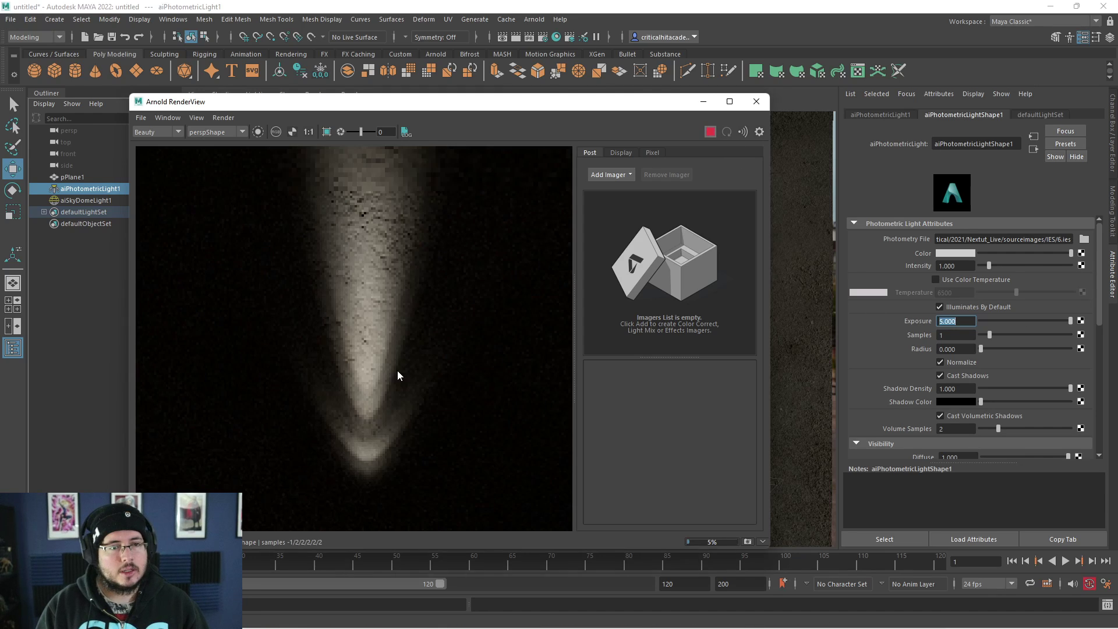
right_click_drag(396, 343, 296, 341, "alt")
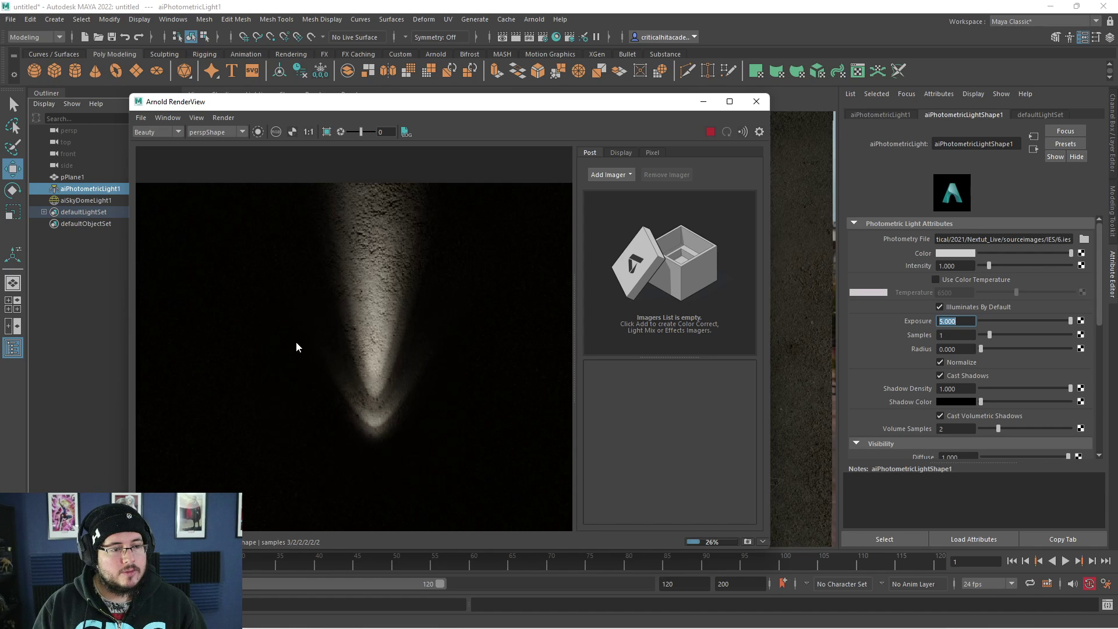
scroll(417, 333, "down", 3)
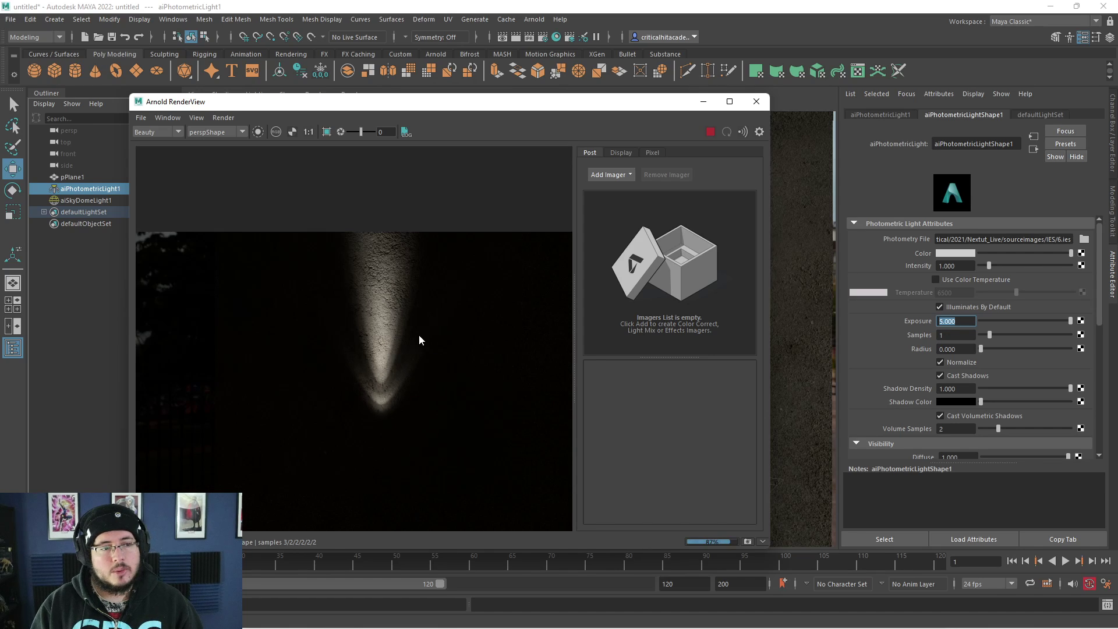
scroll(386, 346, "up", 3)
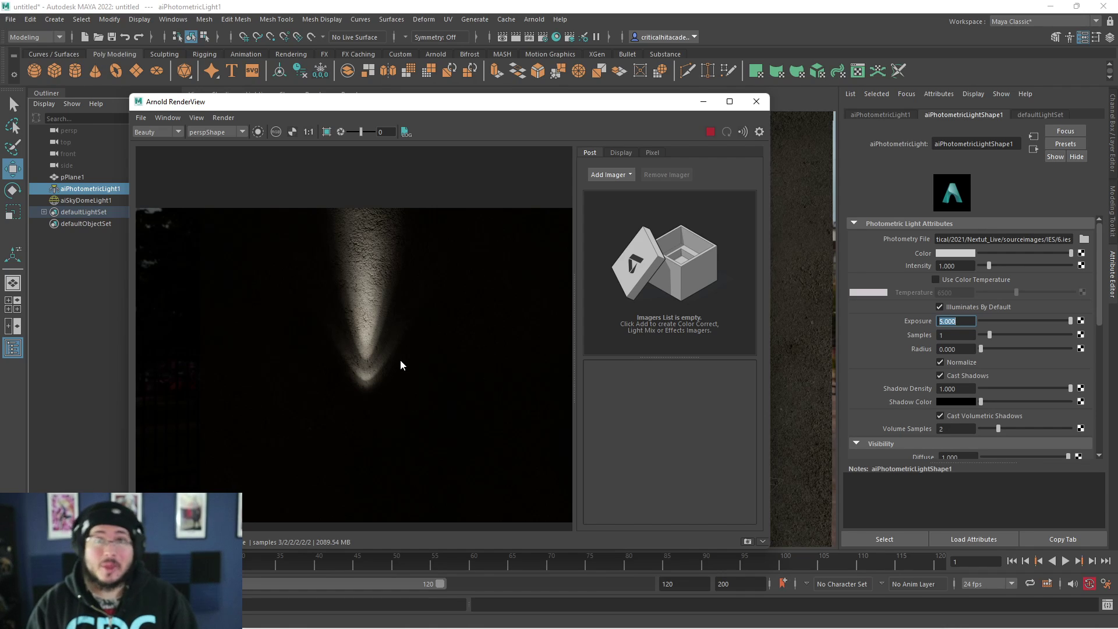
- Enable color temperature on the photometric light, set it to 5087, and check the tint in the render
left_click(938, 280)
left_click_drag(1016, 292, 992, 292)
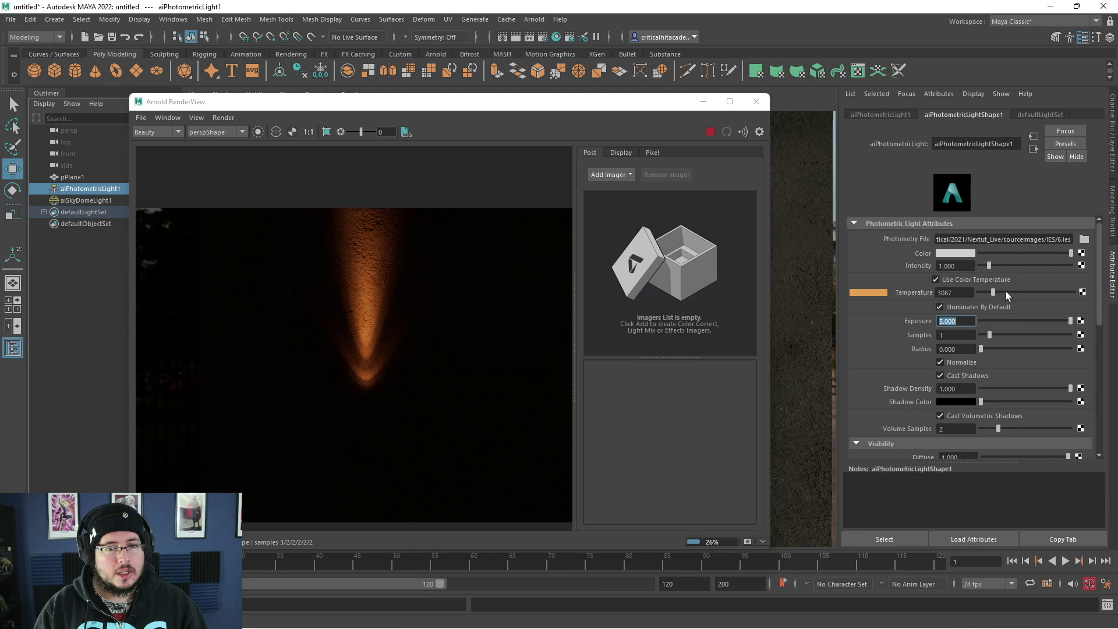
left_click(1006, 292)
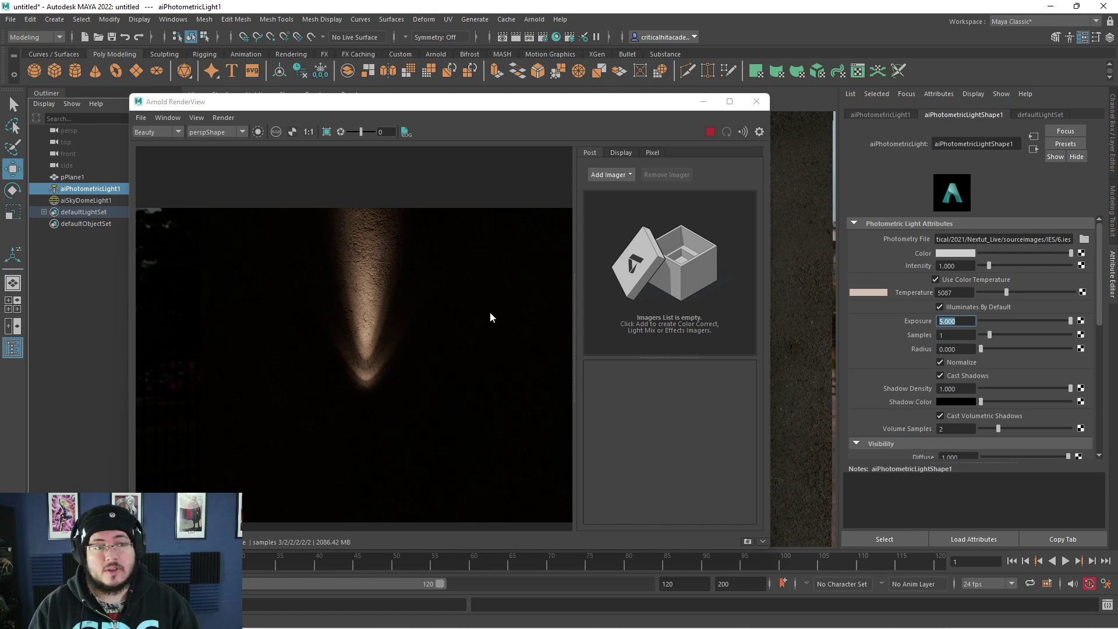
scroll(427, 318, "down", 2)
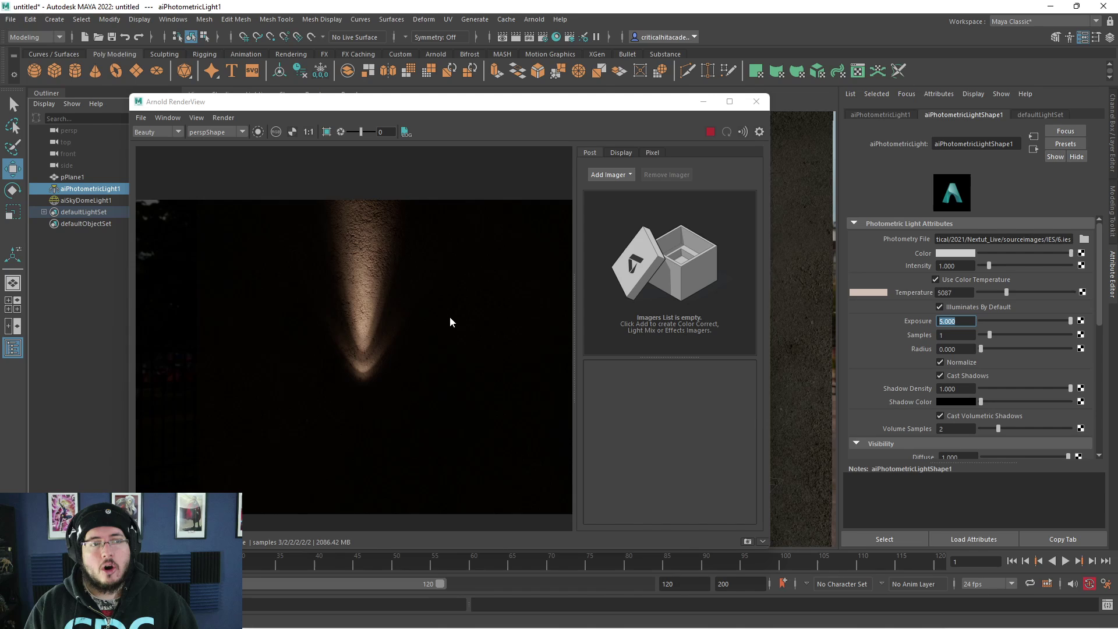
scroll(395, 333, "down", 2)
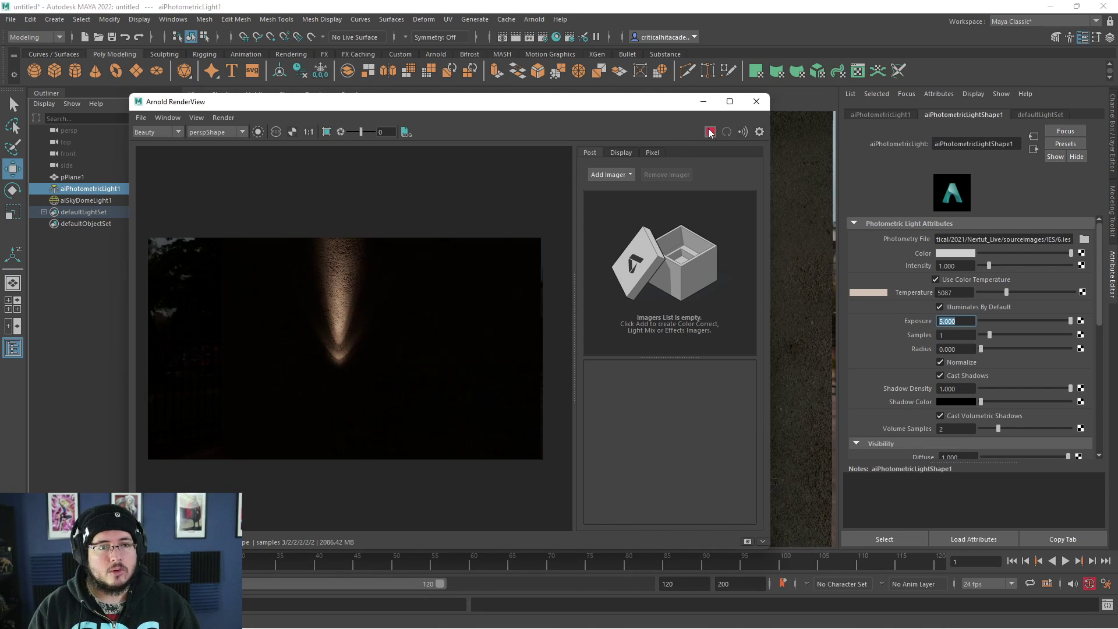
- Duplicate the photometric light twice and place one copy on each side of the original along the wall
left_click_drag(667, 102, 718, 492)
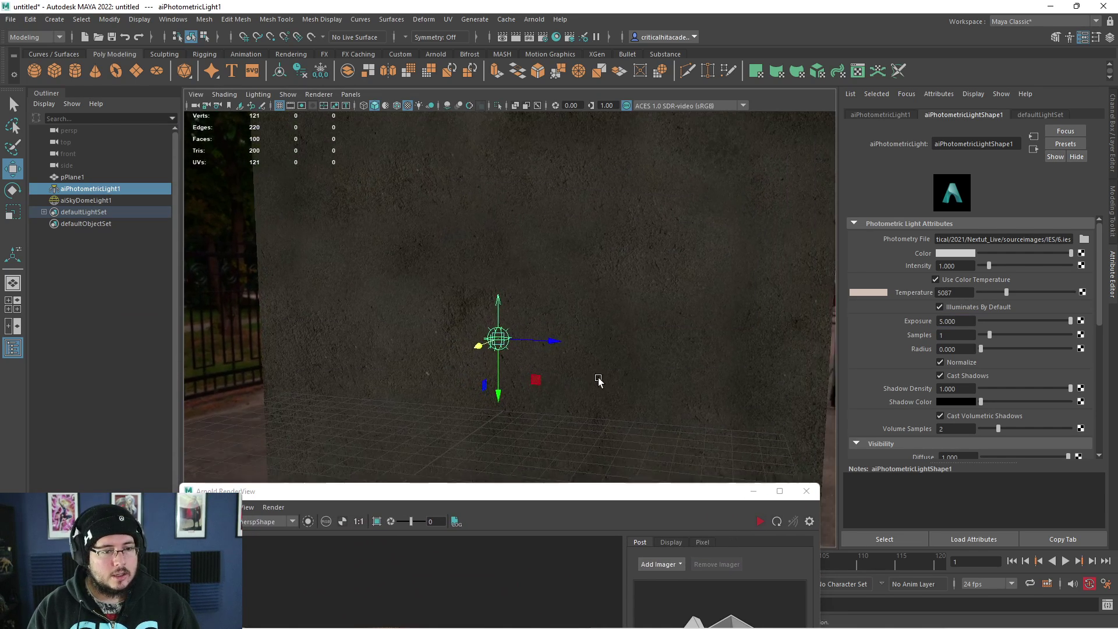
key("ctrl+d")
left_click_drag(554, 342, 420, 338)
key("ctrl+d")
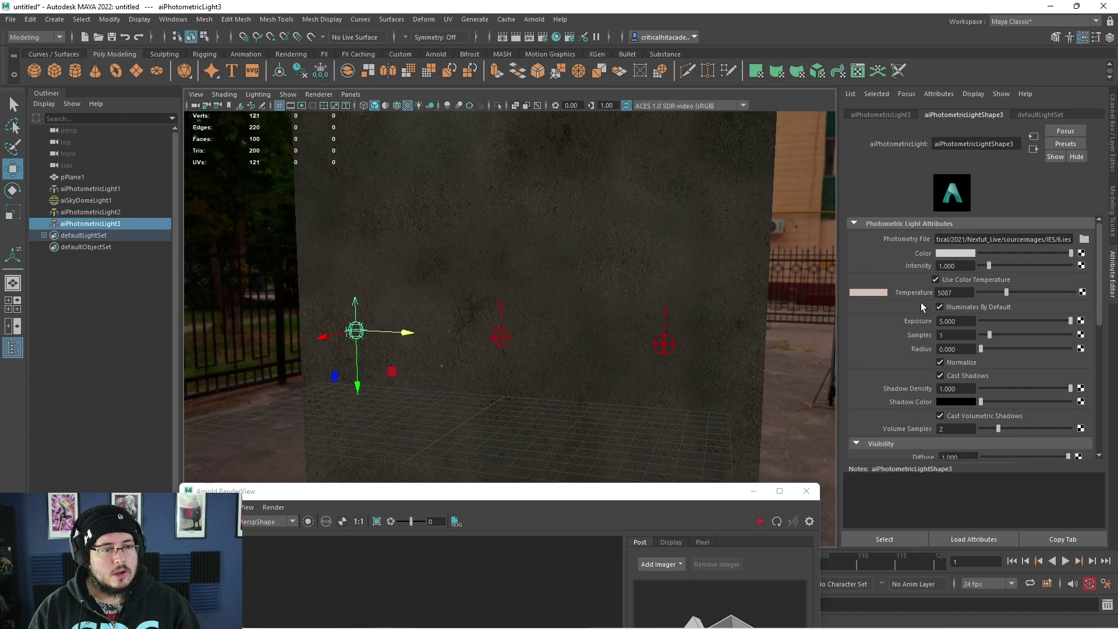
- Load a different IES file on the left-hand photometric light and 13.IES on the right-hand one
left_click(1084, 238)
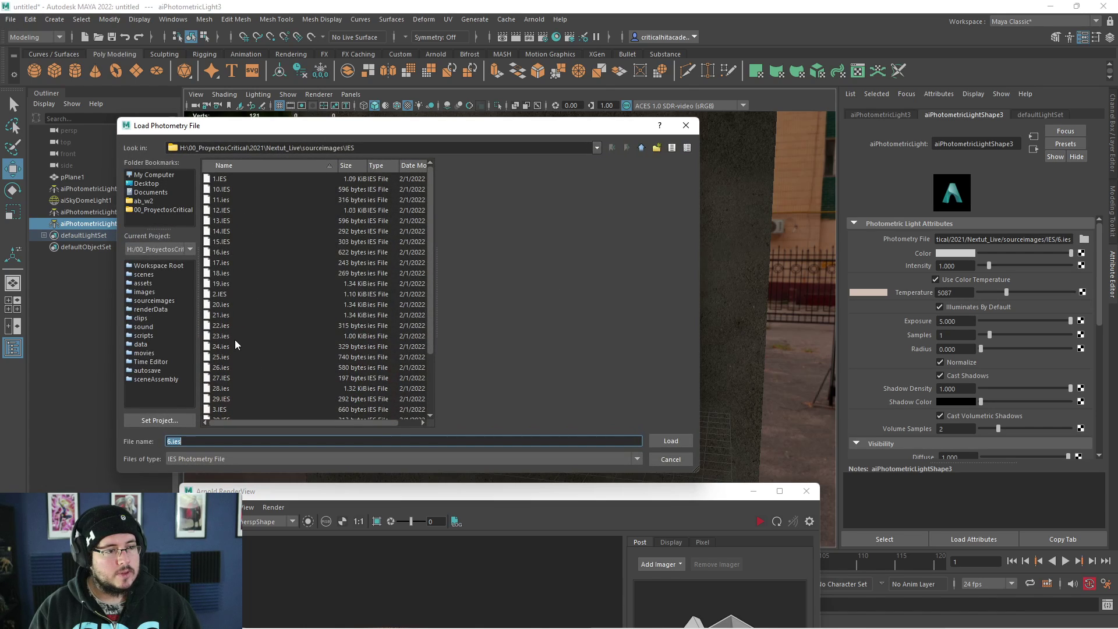
double_click(234, 337)
left_click(663, 346)
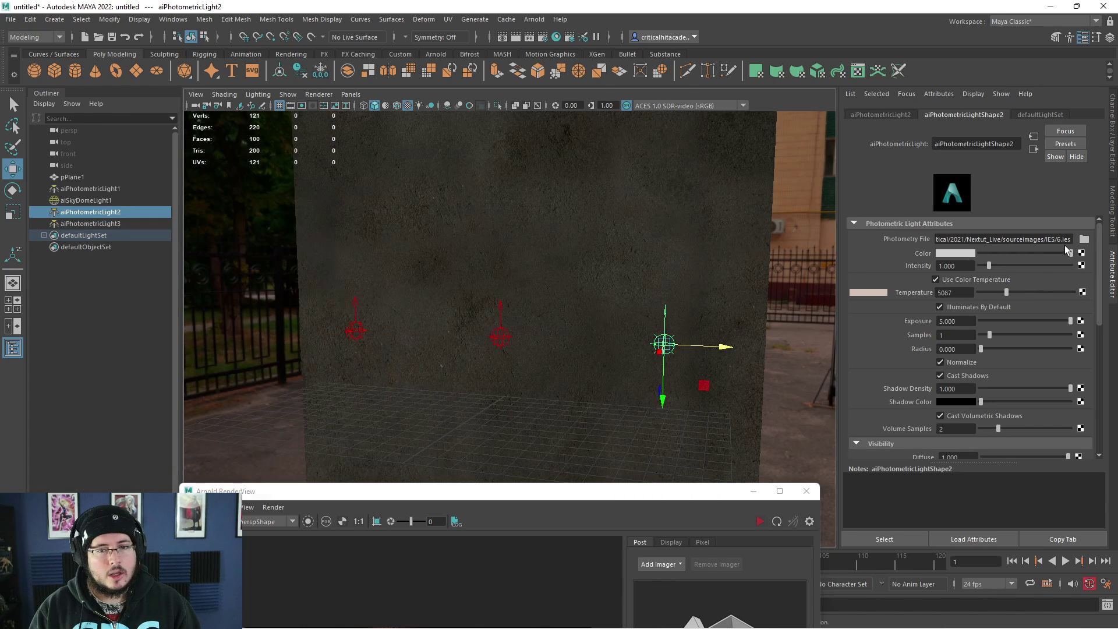
left_click(1084, 239)
double_click(254, 217)
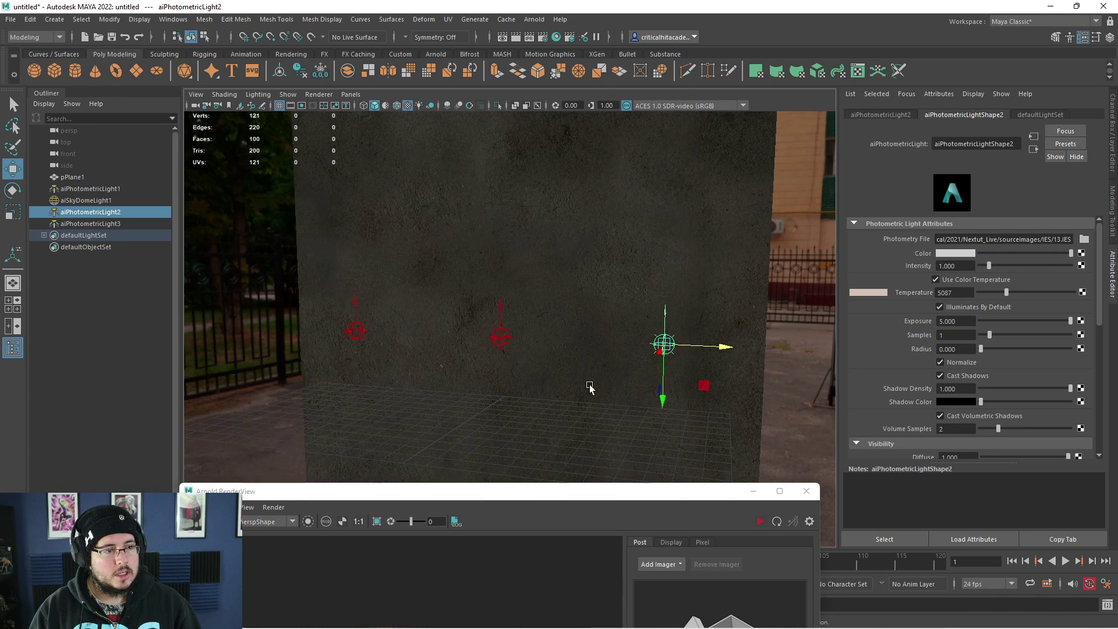
- Render the wall and compare the patterns of the three photometric lights up close, ending the render when done
left_click_drag(527, 495, 519, 141)
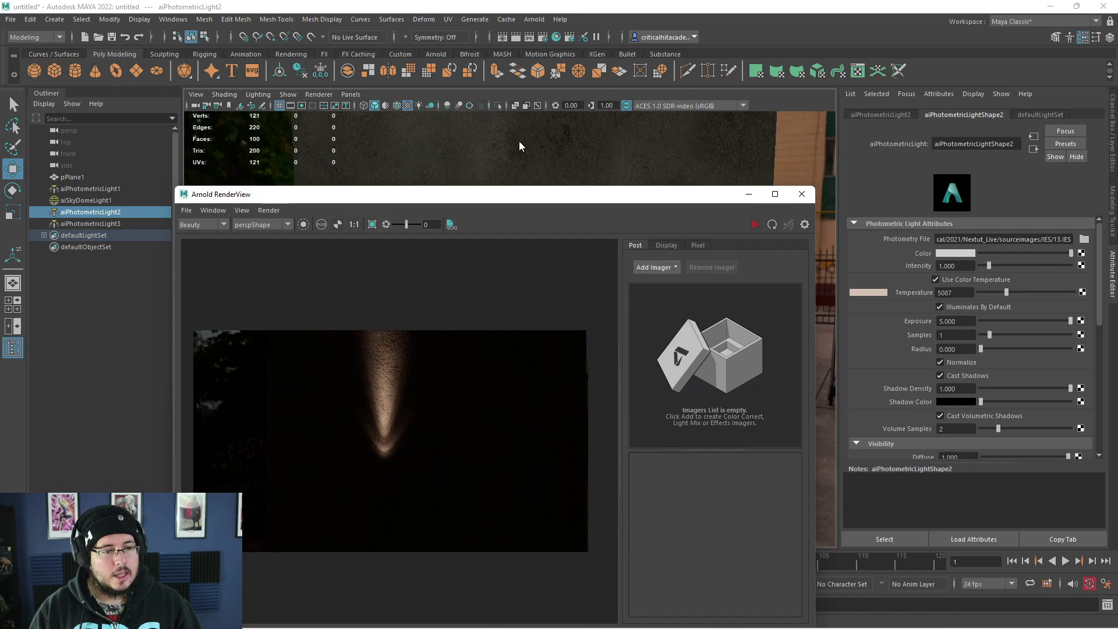
left_click(756, 225)
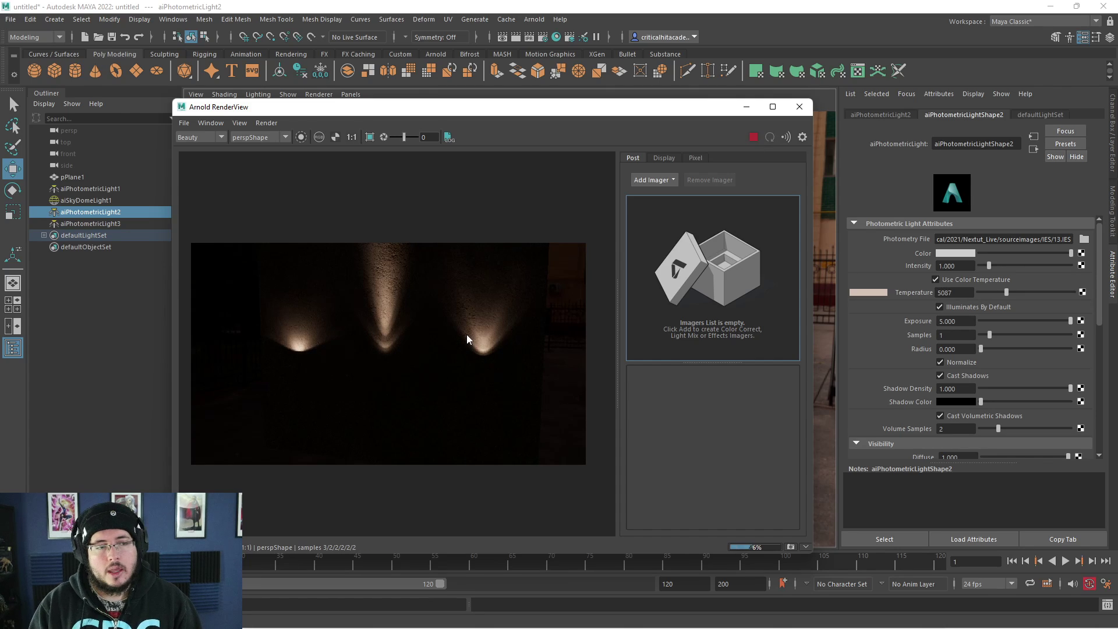
scroll(441, 321, "up", 2)
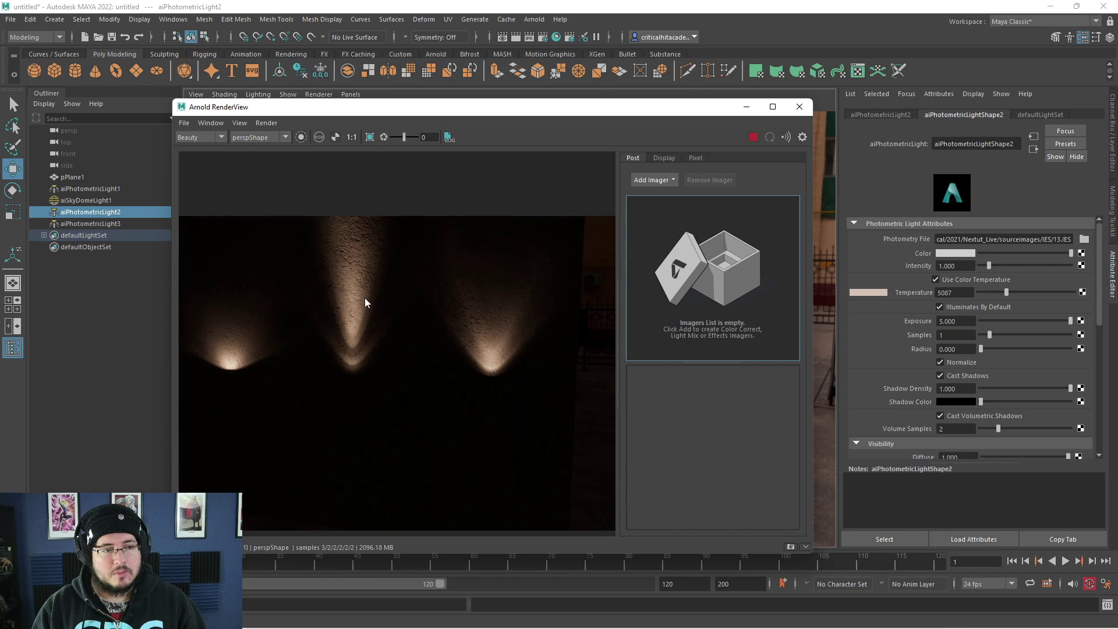
scroll(400, 350, "down", 2)
scroll(400, 350, "up", 2)
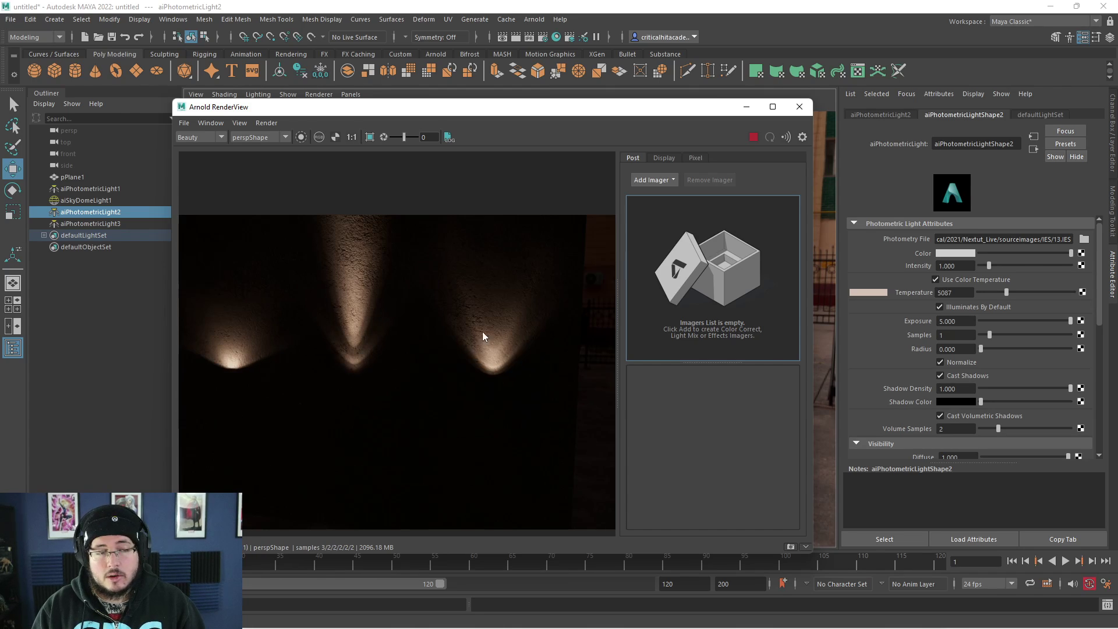
left_click(748, 142)
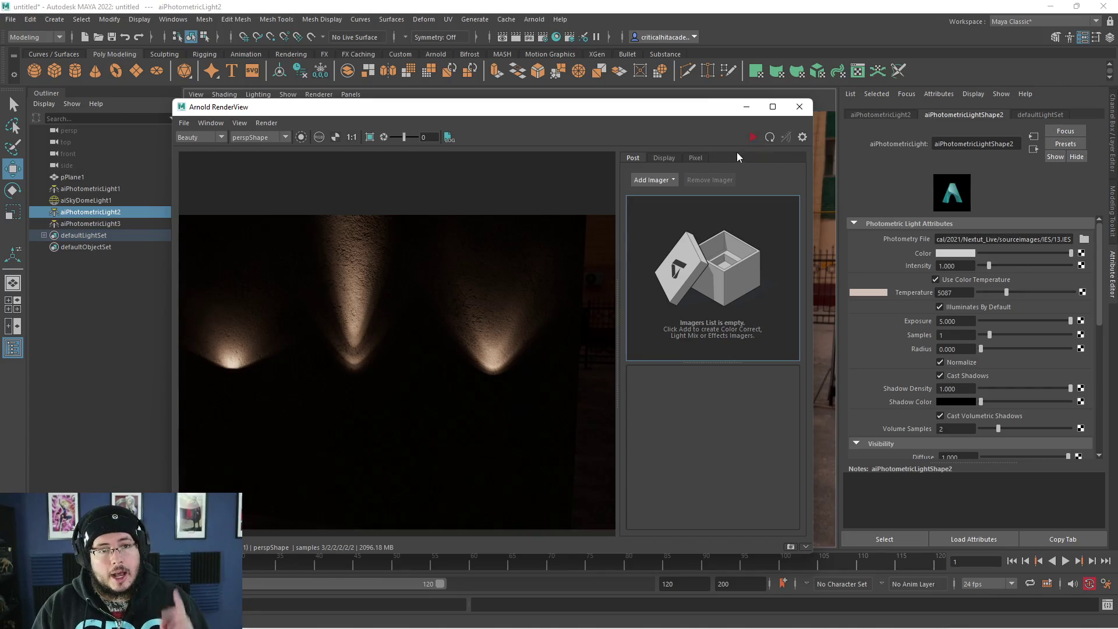
- Move the middle photometric light out from the wall and rotate its beam toward the surface
left_click(747, 110)
scroll(585, 356, "up", 3)
left_click_drag(502, 345, 684, 374, "alt")
scroll(553, 367, "up", 2)
scroll(684, 377, "down", 2)
left_click_drag(559, 370, 713, 349, "alt")
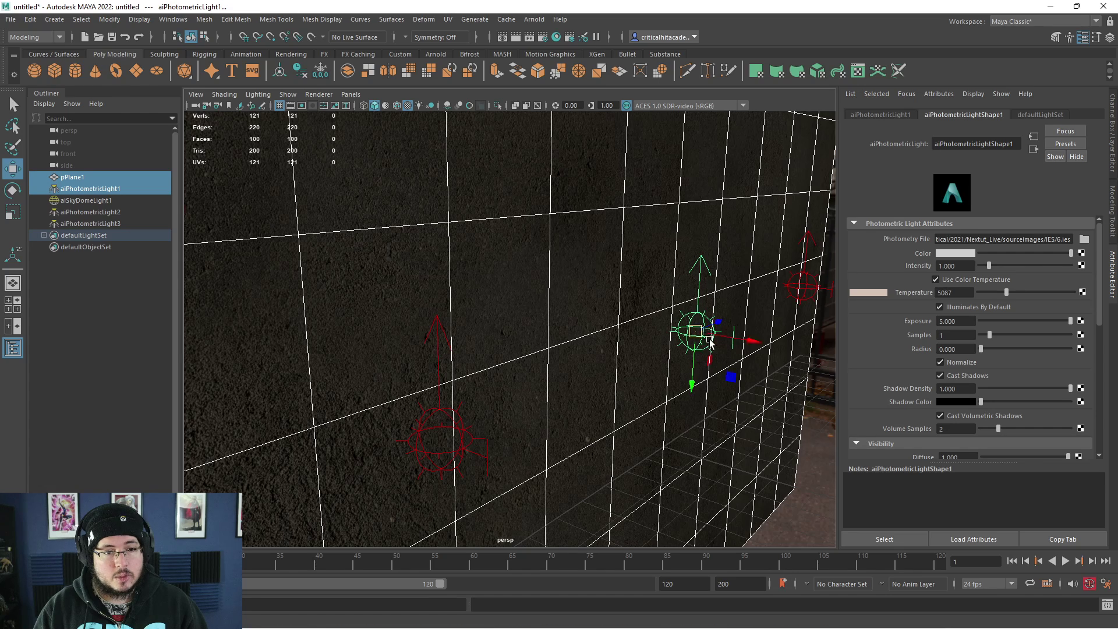
scroll(717, 349, "down", 5)
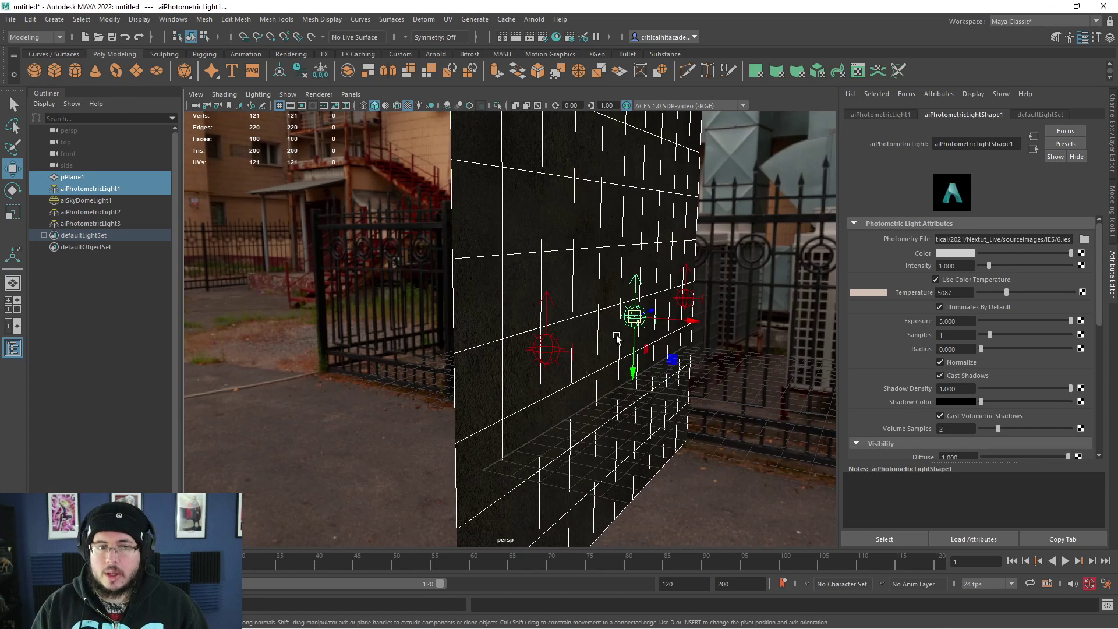
left_click_drag(668, 315, 691, 353, "alt")
scroll(617, 297, "down", 4)
key("ctrl+z")
left_click(591, 324)
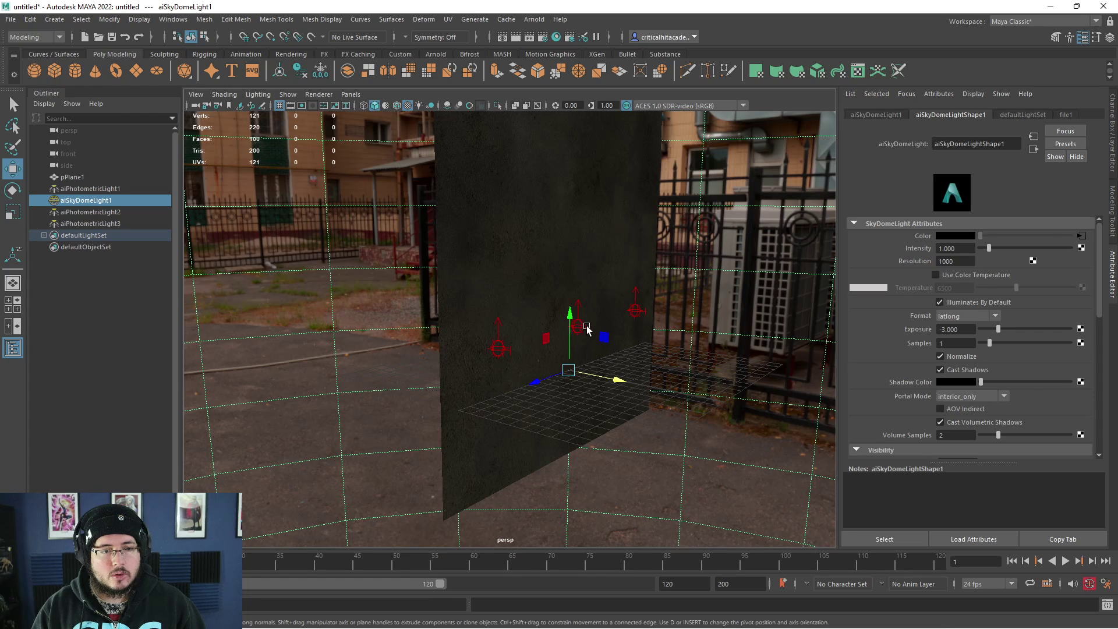
left_click(584, 325)
key("e")
mouse_move(627, 336)
left_mouse_down()
mouse_move(695, 344)
mouse_move(631, 320)
left_mouse_up()
- Rotate the middle light further to face the wall head-on, re-rendering and examining its hotspot
key("alt+Tab")
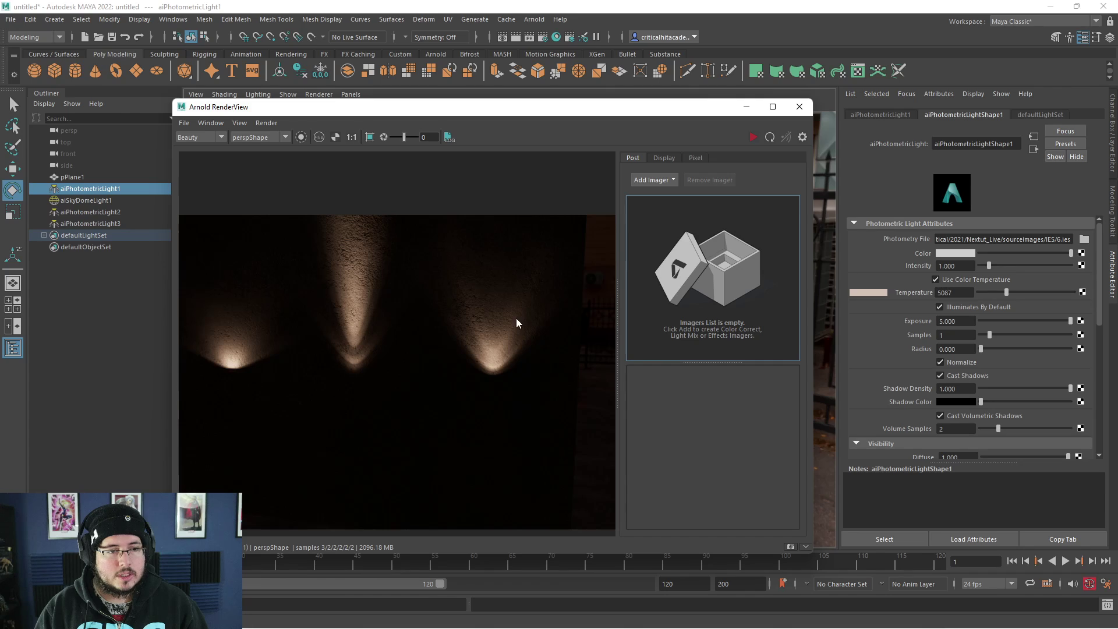
left_click(754, 137)
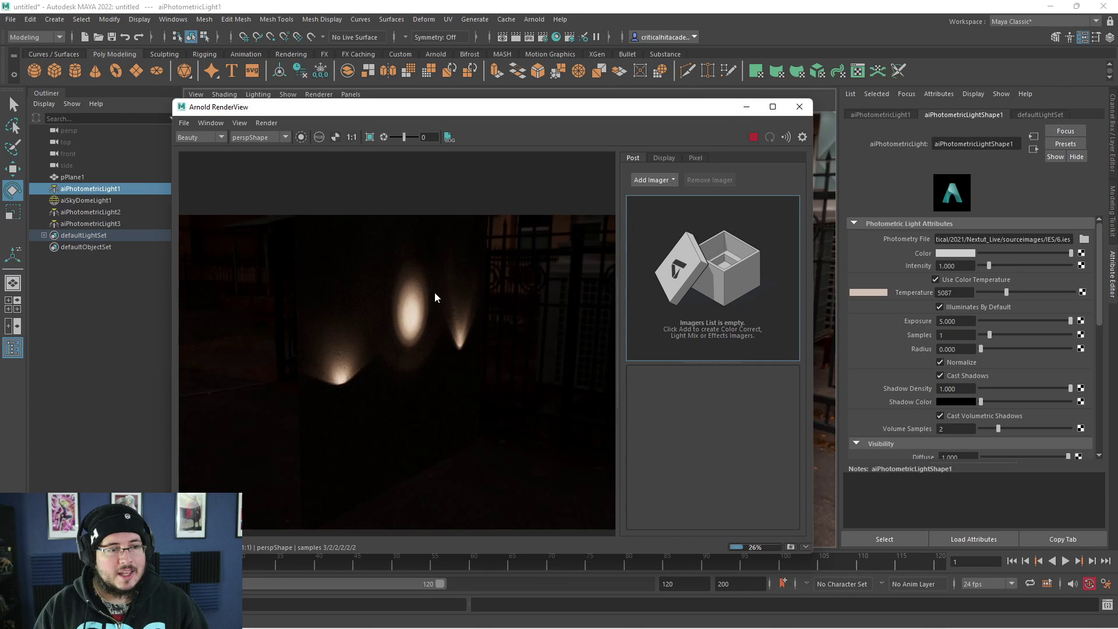
left_click_drag(670, 107, 809, 390)
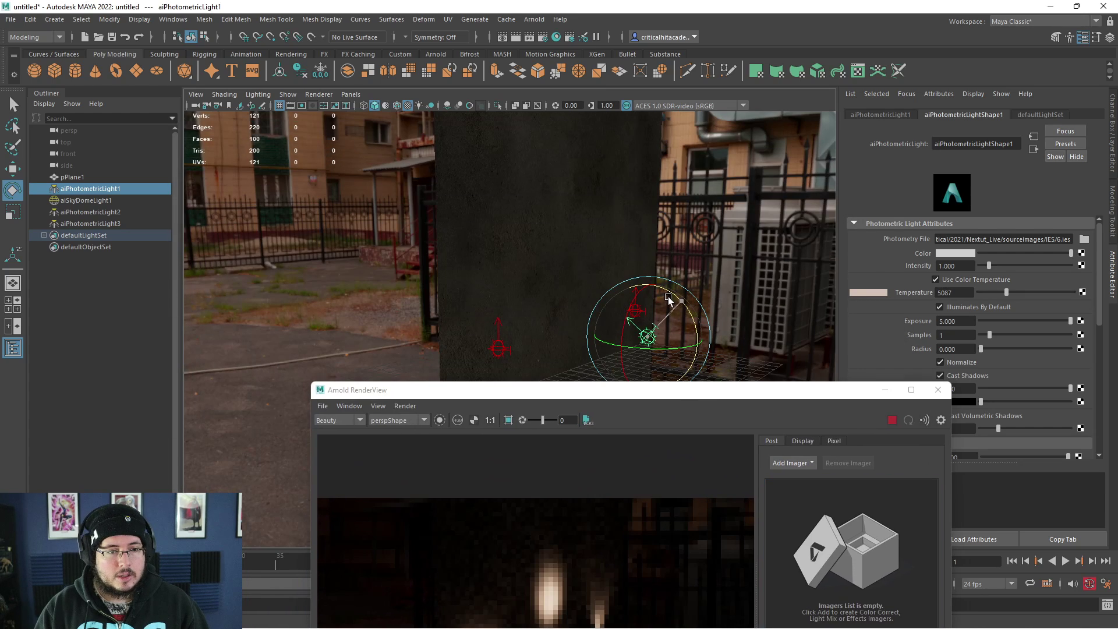
left_click_drag(681, 302, 693, 305)
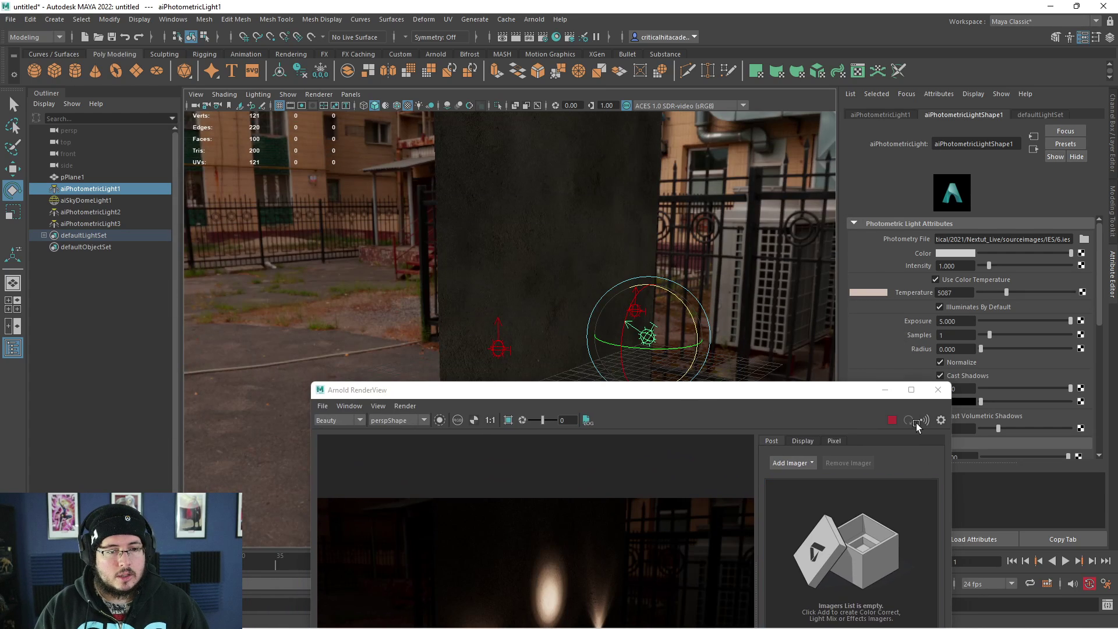
left_click(891, 420)
left_click_drag(687, 309, 662, 297)
left_click(891, 421)
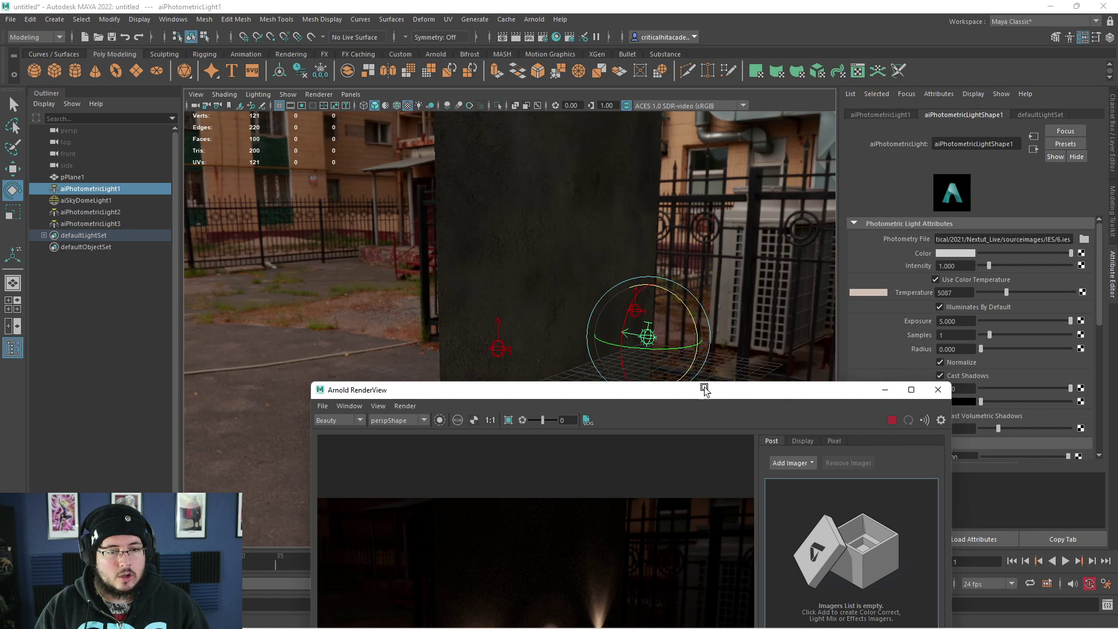
left_click_drag(705, 390, 682, 202)
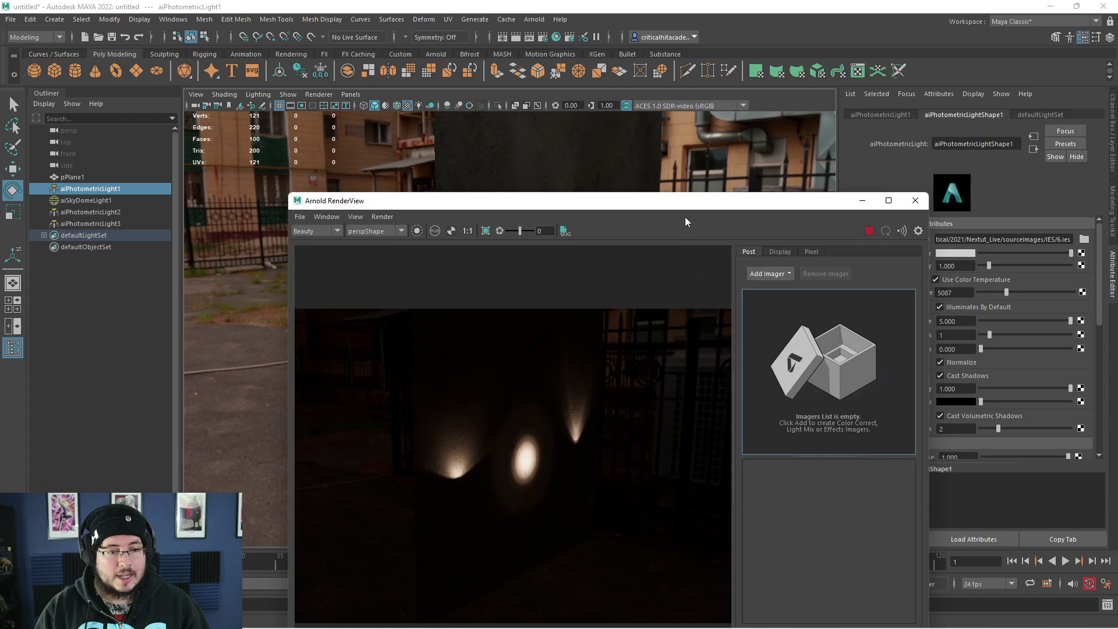
scroll(515, 480, "up", 3)
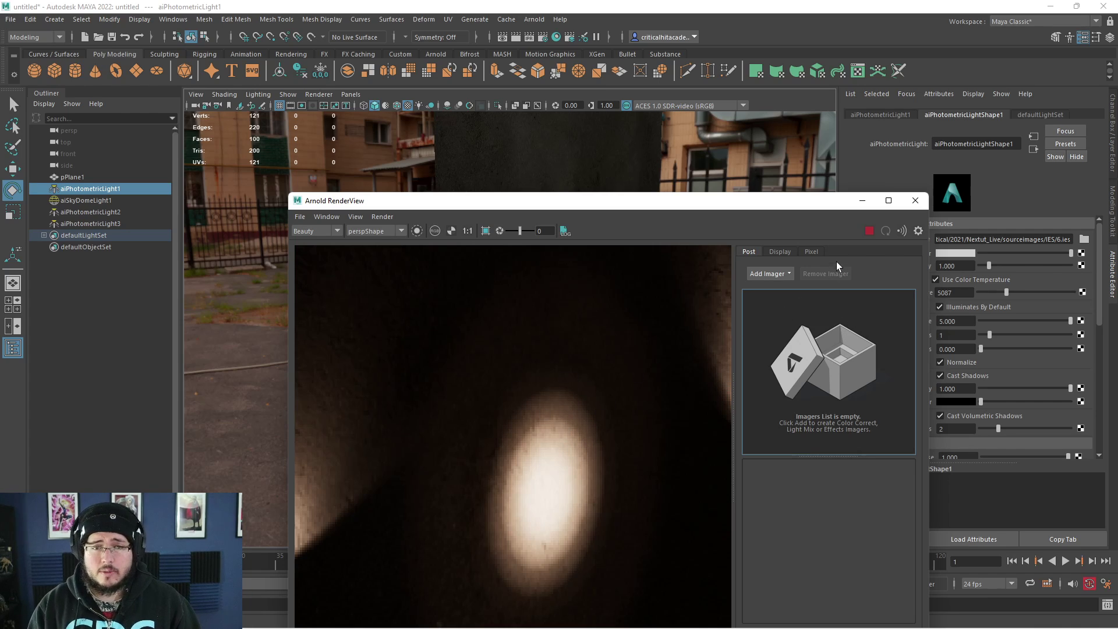
- Return the middle photometric light to upright and move it back close to the wall, in line with the other two
left_click(862, 204)
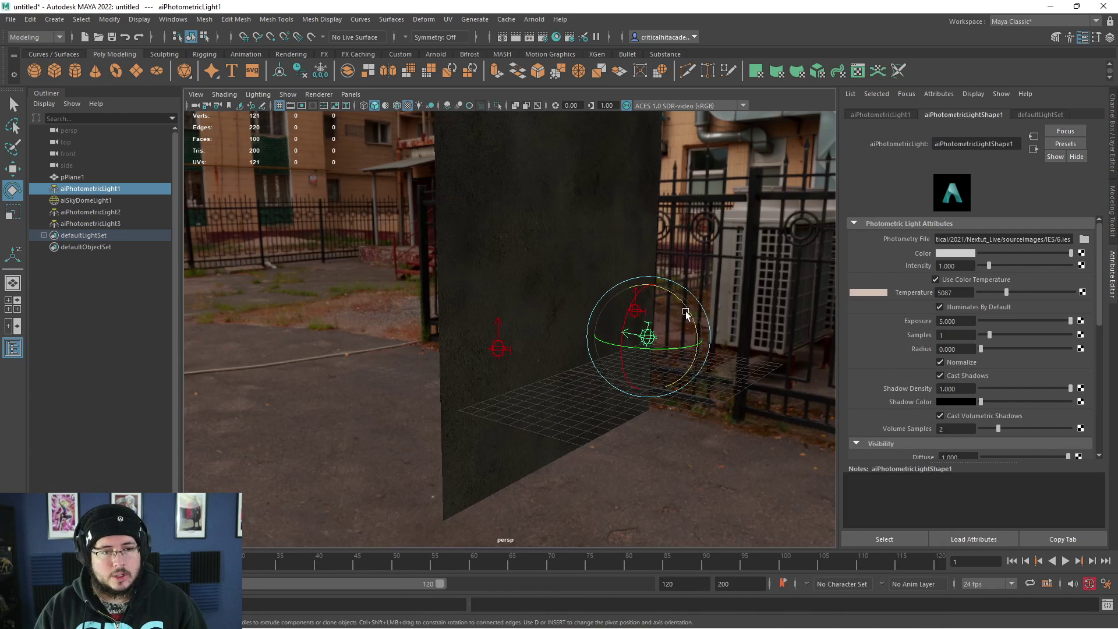
left_click_drag(686, 374, 705, 386, "alt")
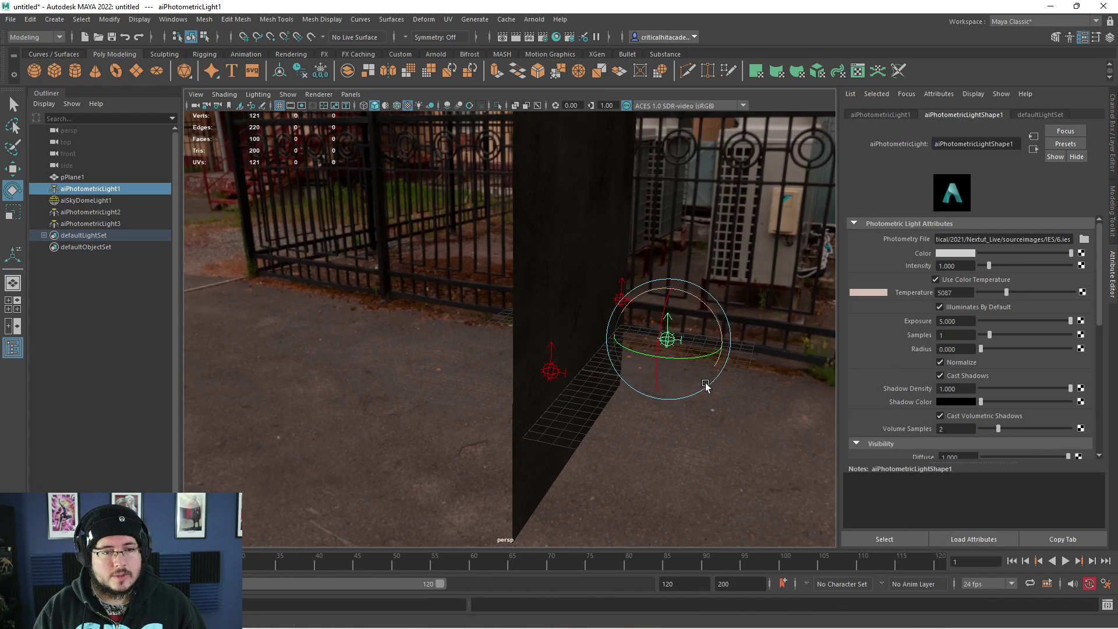
key("w")
left_click_drag(724, 350, 661, 340)
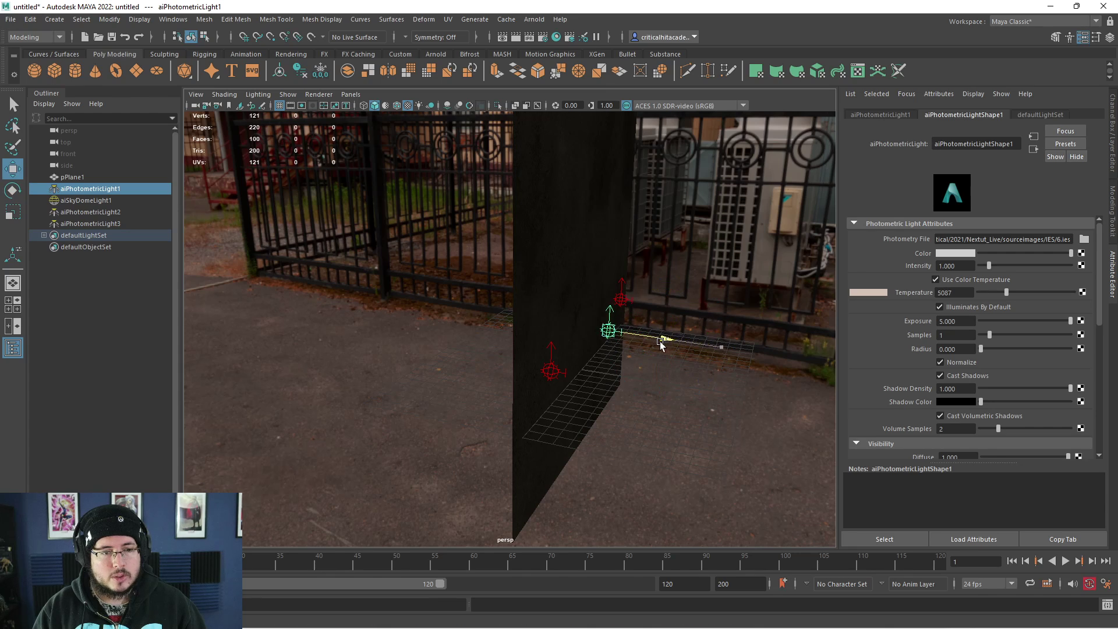
left_click(398, 360)
left_click_drag(398, 360, 439, 377, "alt")
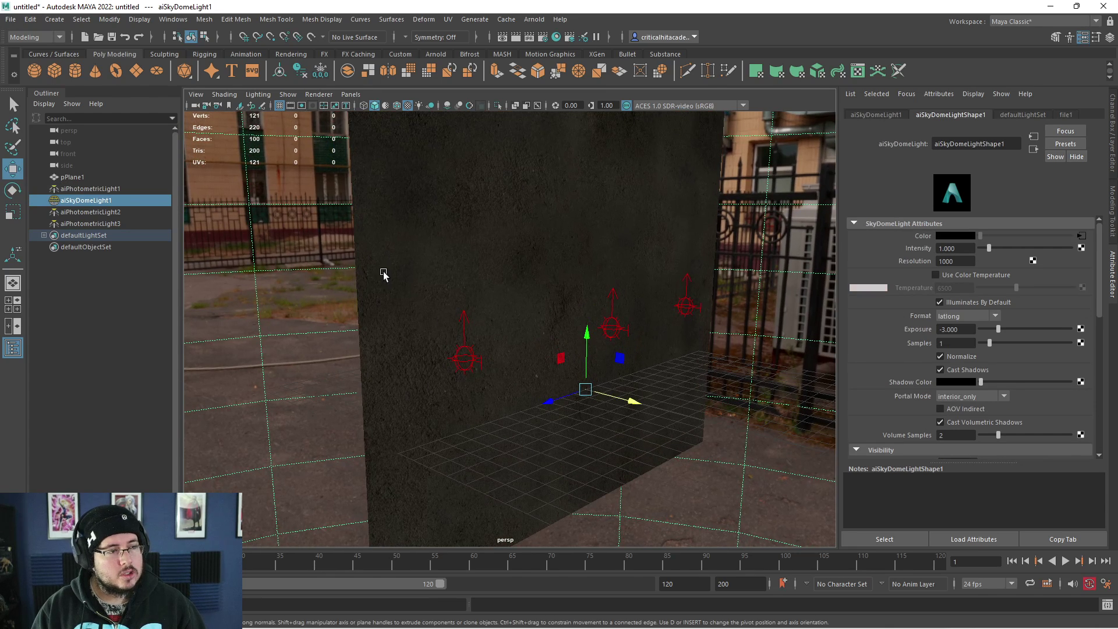
right_click_drag(383, 272, 627, 336, "alt")
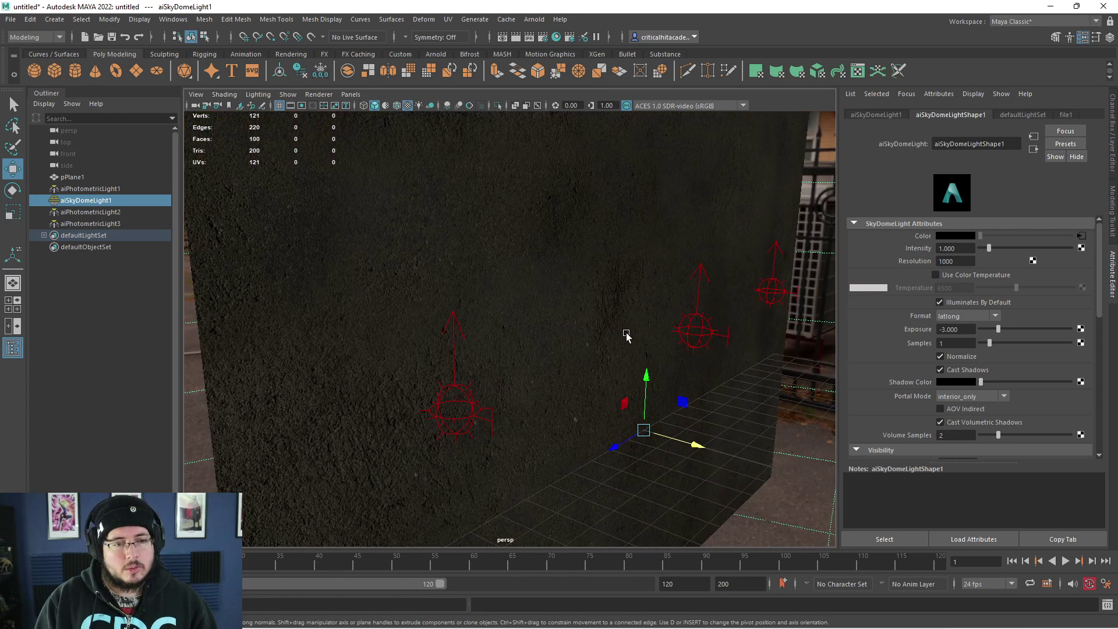
left_click(702, 330)
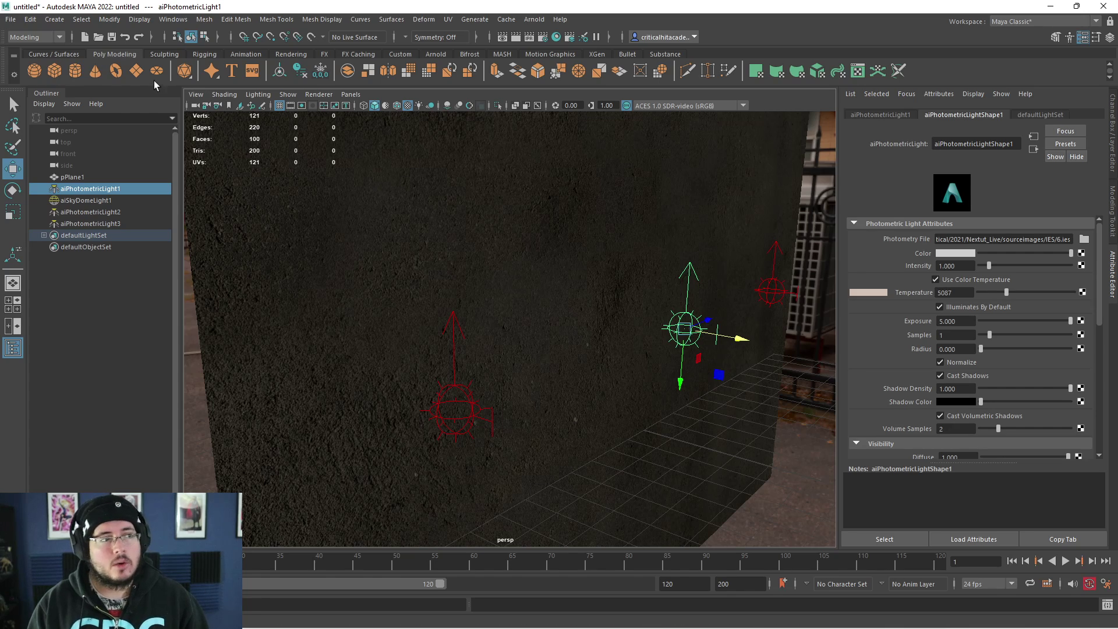
- Create a polygon sphere, enlarge it uniformly and move it out in front of the wall
left_click(39, 70)
key("r")
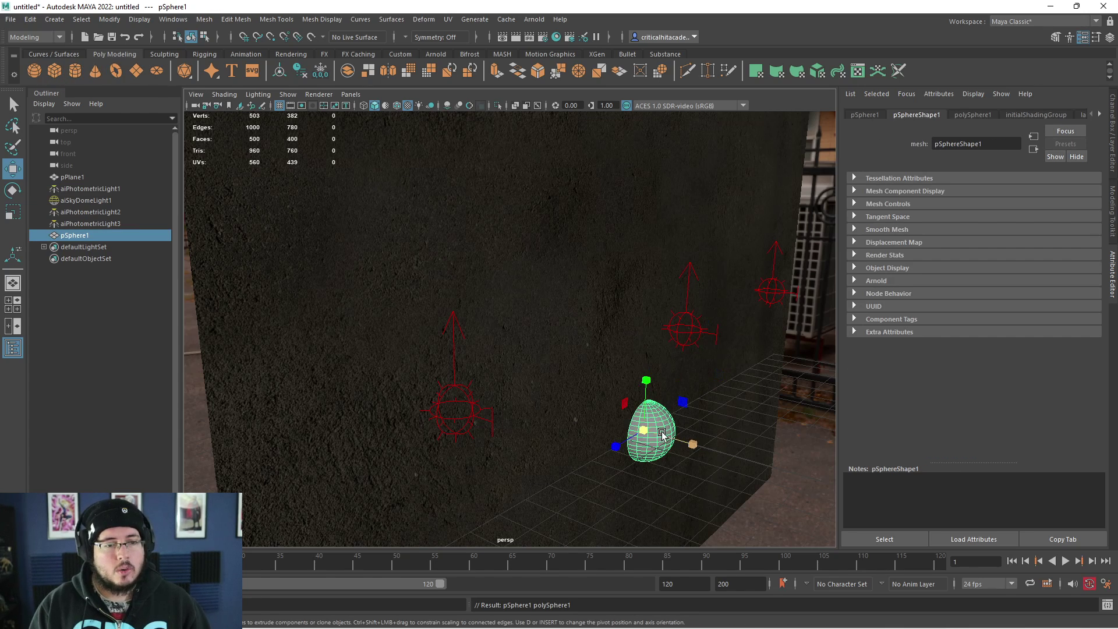
left_click_drag(645, 433, 800, 468)
key("w")
middle_click_drag(800, 468, 687, 373, "alt")
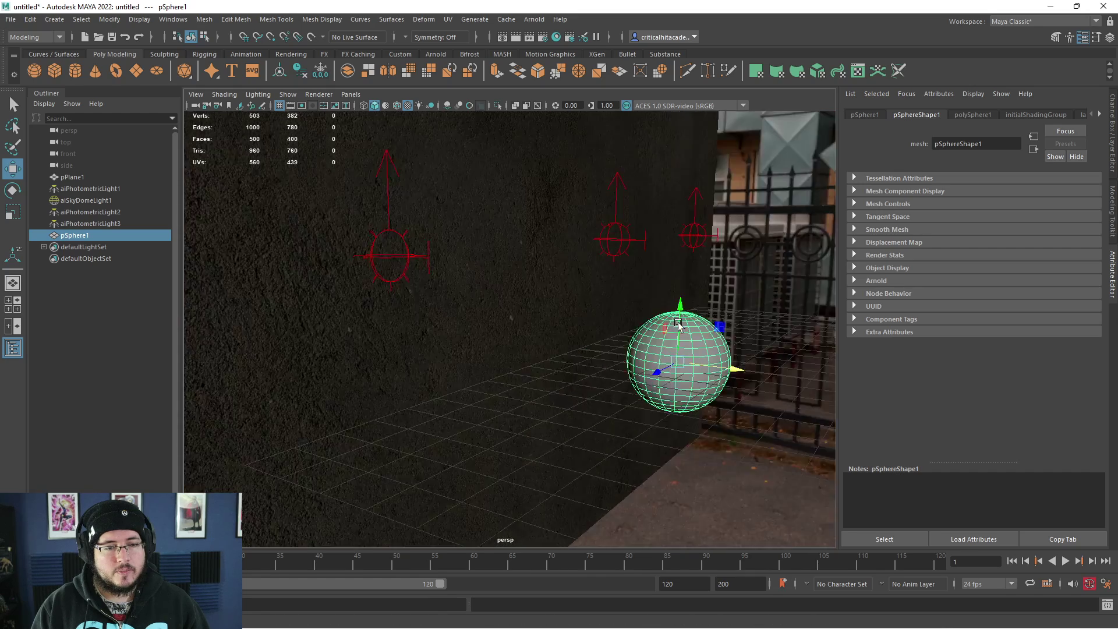
left_click_drag(687, 372, 635, 367, "alt")
scroll(652, 314, "up", 4)
- Delete the ring of faces at the sphere's equator and the whole upper half, keeping the lower bowl
right_click_drag(656, 295, 664, 345)
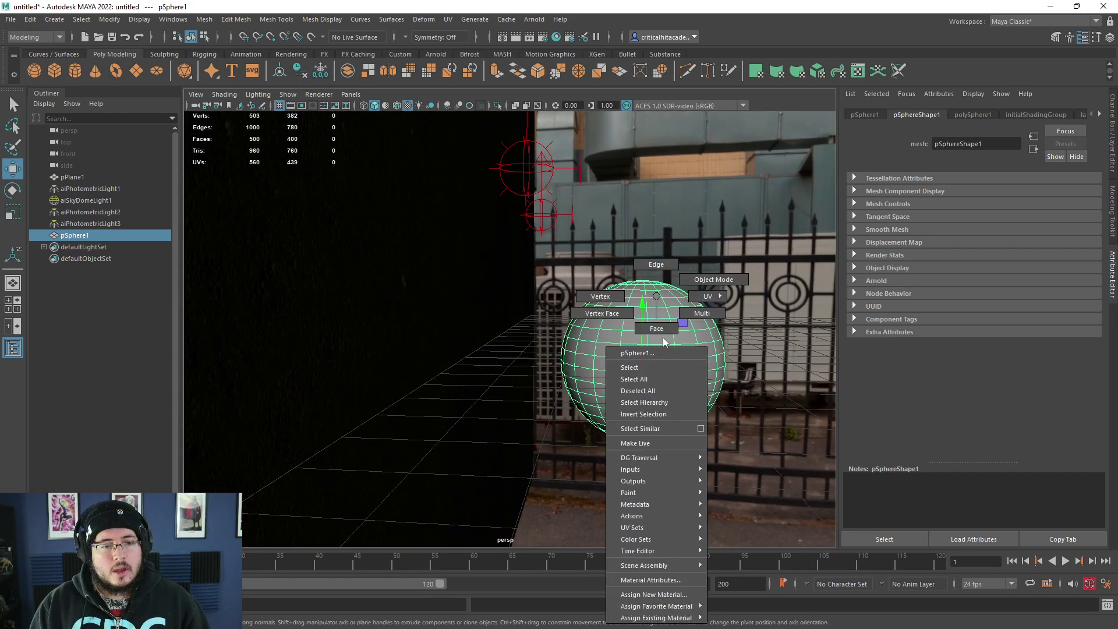
key("q")
left_click(634, 368)
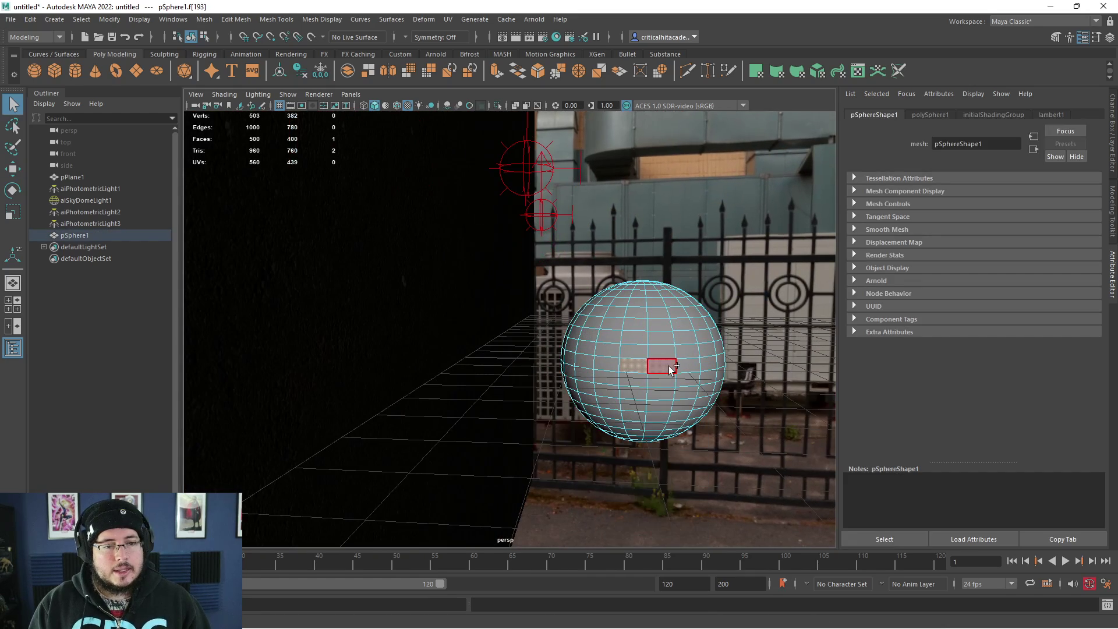
double_click(669, 368, "shift")
key("Delete")
double_click(665, 275)
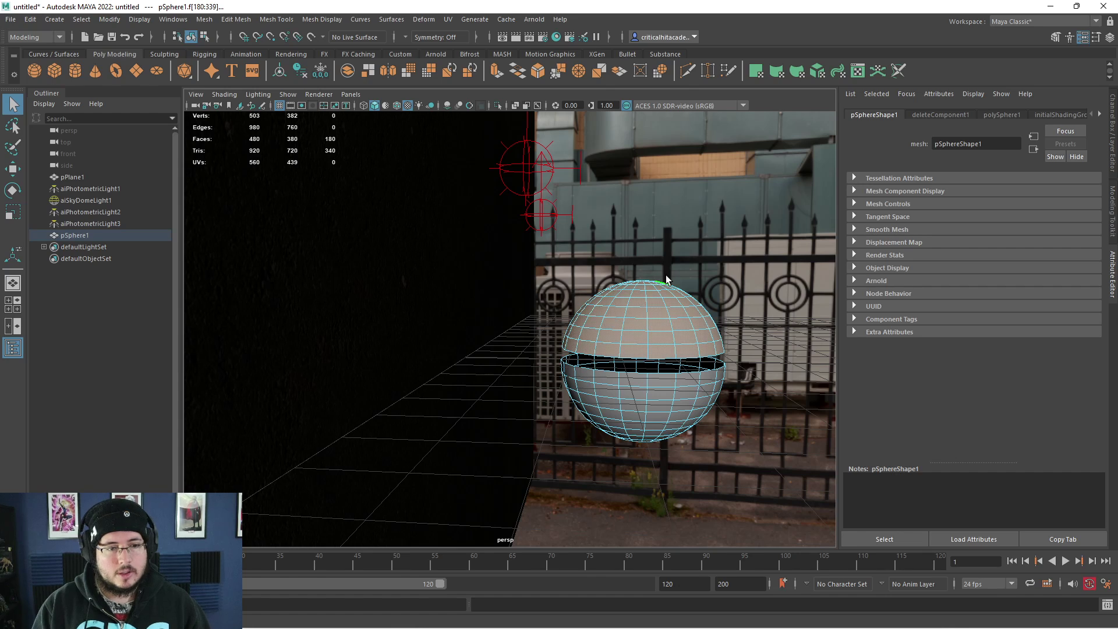
key("Delete")
- Delete the wall-facing half of the bowl and the leftover faces at its bottom pole, leaving a quarter sphere
left_click_drag(632, 316, 516, 487)
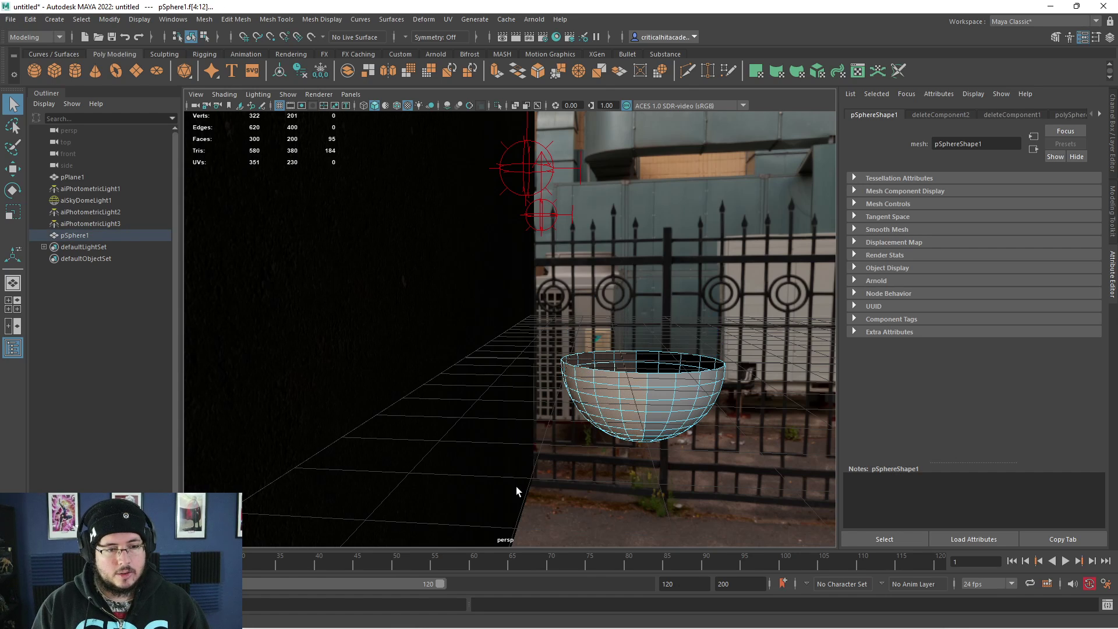
key("Delete")
right_click_drag(569, 534, 592, 407, "alt")
left_click_drag(592, 406, 659, 520)
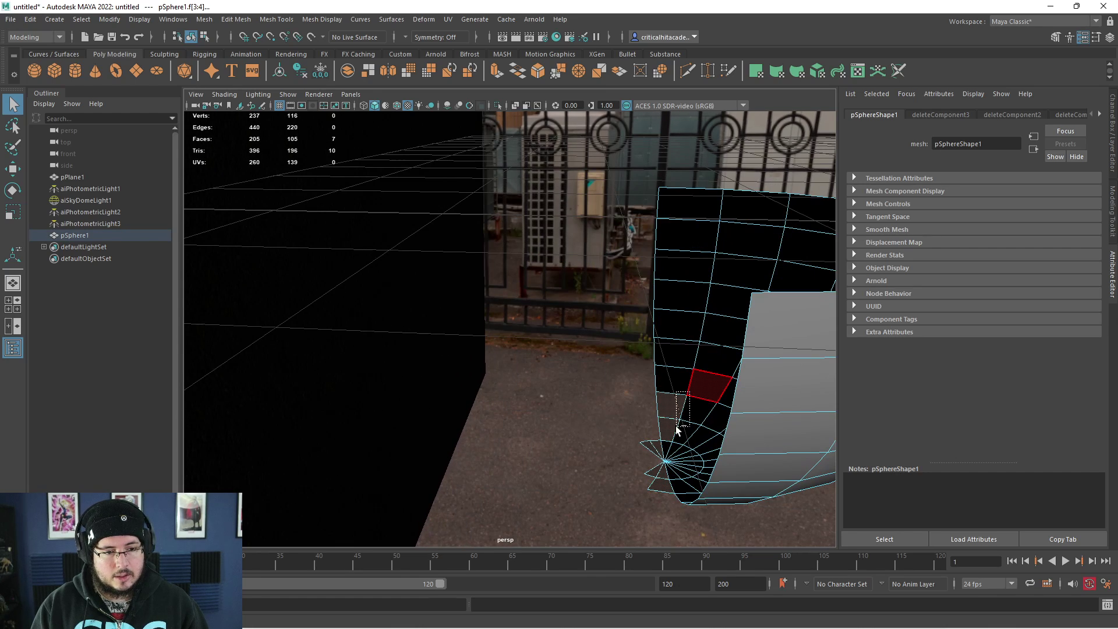
key("Delete")
- Extrude all faces of the quarter-sphere shell with a local Z translation of 0.083 to give it thickness
left_click_drag(708, 393, 708, 272, "alt")
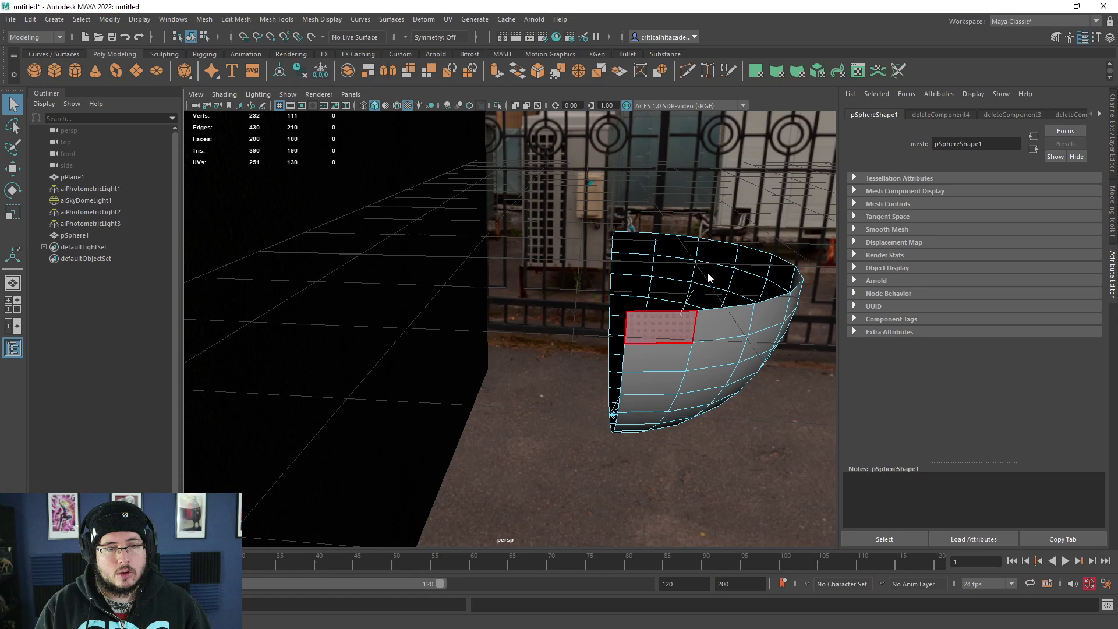
key("F8")
key("ctrl+e")
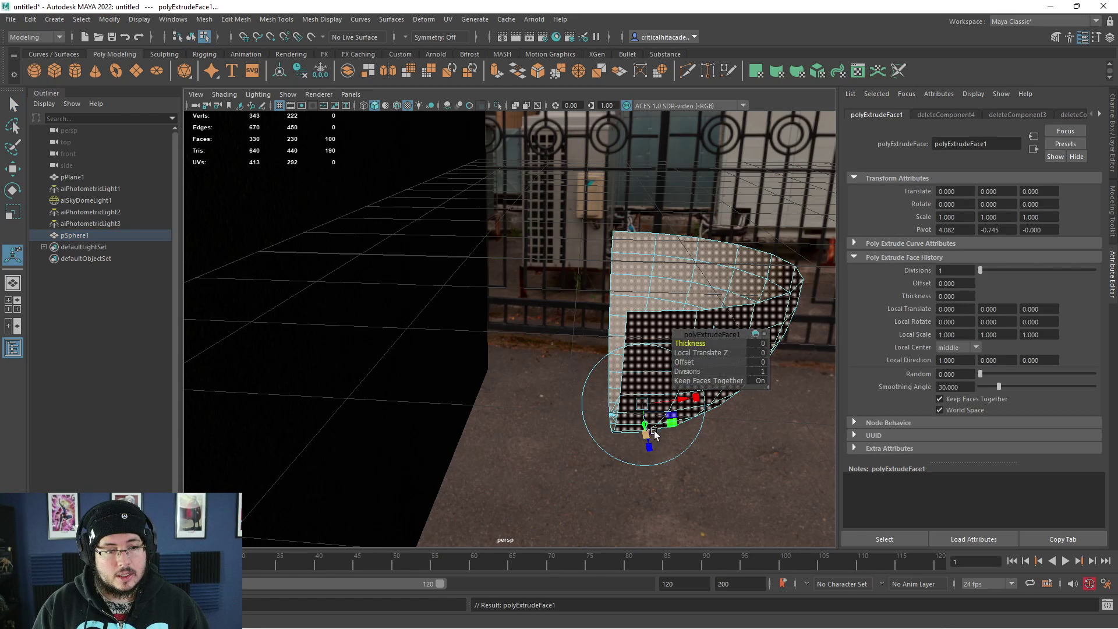
left_click_drag(647, 438, 680, 426, "alt")
middle_click_drag(681, 426, 473, 432, "alt")
key("q")
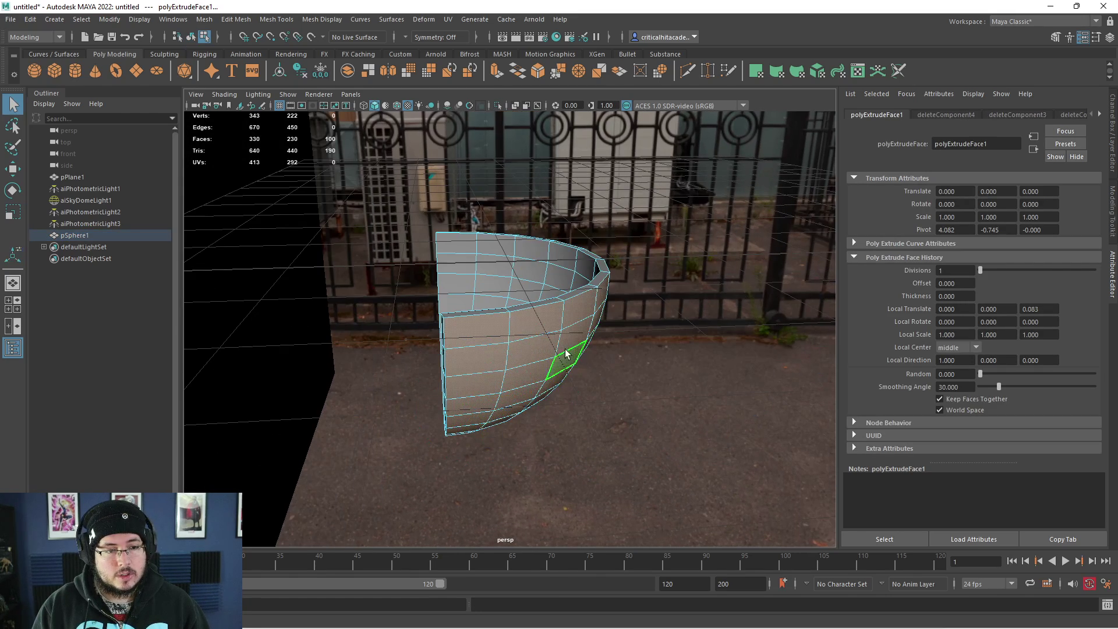
- Bevel the edge loops around the rim and along the open cut of the quarter-sphere shell, and smooth the mesh
right_click_drag(567, 351, 529, 257)
left_click(523, 305)
double_click(539, 306)
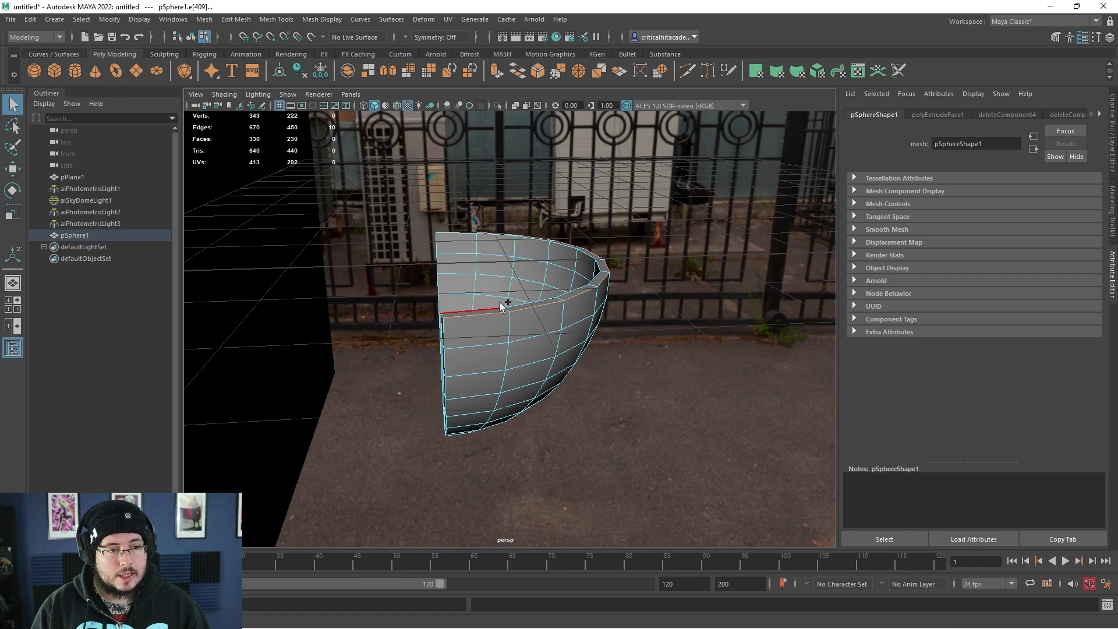
key("ctrl+z")
double_click(533, 304, "shift")
left_click_drag(540, 307, 569, 313, "alt")
right_click_drag(569, 313, 602, 316, "alt")
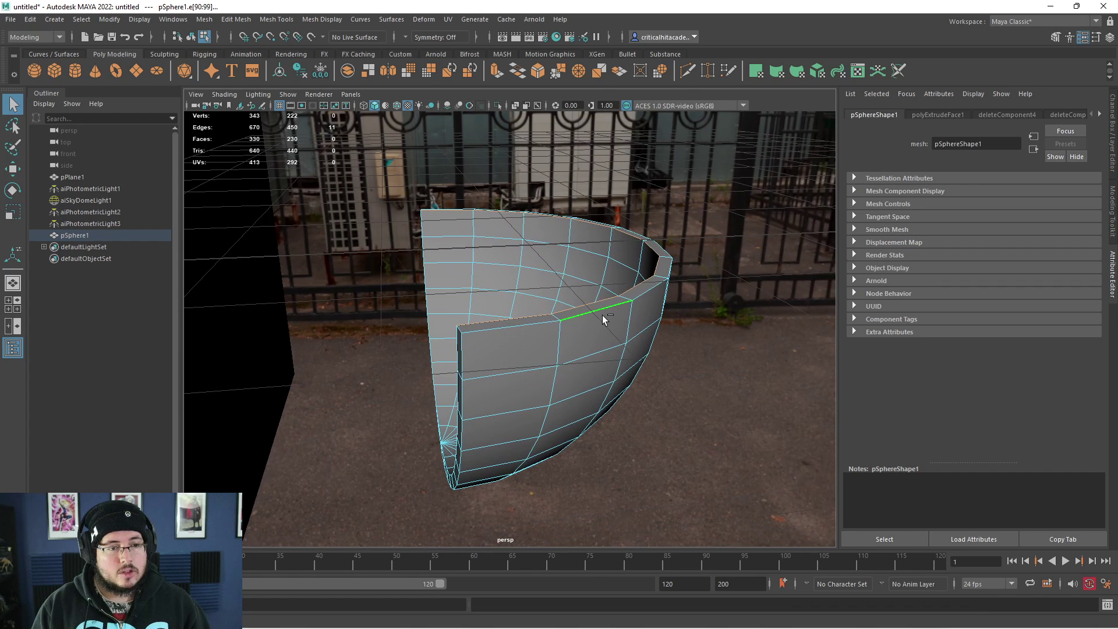
double_click(602, 316, "shift")
left_click_drag(522, 348, 544, 360, "alt")
double_click(532, 358, "shift")
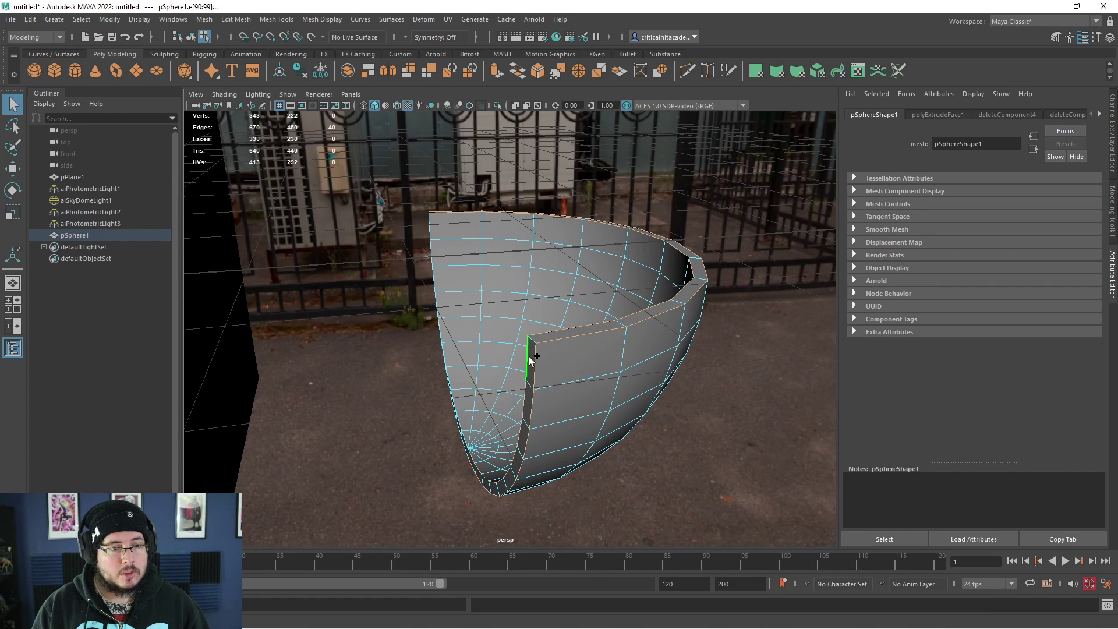
left_click(538, 70)
mouse_move(677, 353)
left_mouse_down()
mouse_move(686, 353)
mouse_move(673, 344)
left_mouse_up()
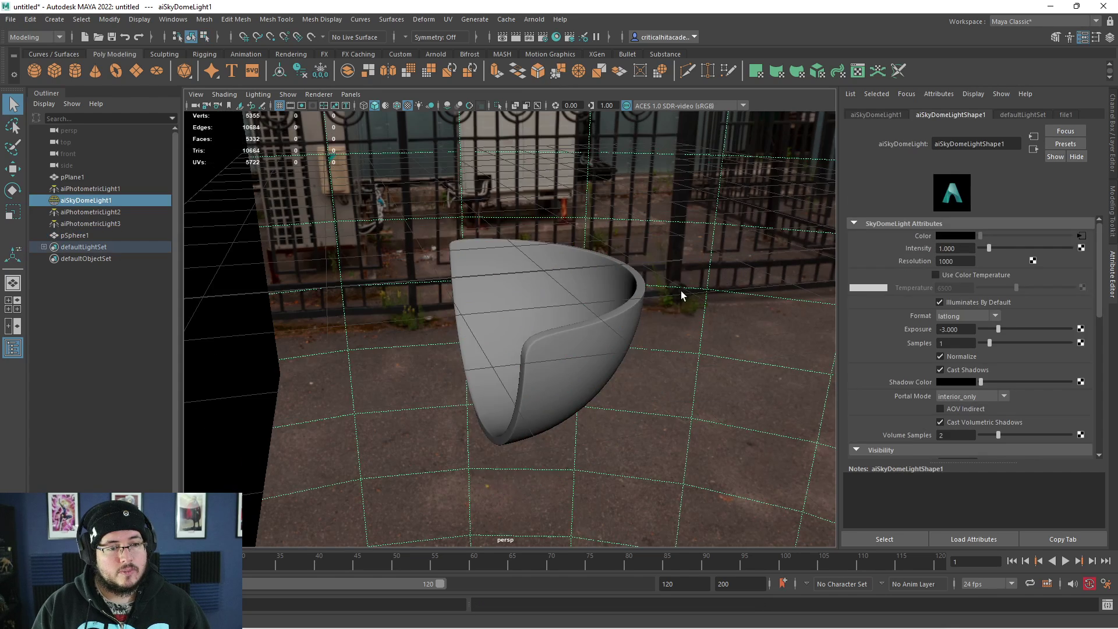
- Assign an Ai Standard Surface material to the smoothed shell
left_click_drag(681, 291, 592, 273, "alt")
left_click(592, 272)
right_click_drag(610, 277, 694, 570)
- Move the shell against the wall so that it houses the middle photometric light
left_click_drag(693, 363, 573, 325, "alt")
key("w")
left_click_drag(542, 260, 561, 345)
left_click_drag(632, 339, 494, 270)
key("r")
key("w")
mouse_move(456, 240)
left_mouse_down()
mouse_move(457, 190)
mouse_move(454, 252)
left_mouse_up()
right_click_drag(455, 252, 413, 284, "alt")
- Duplicate the shell twice and position the copies around the two outer photometric lights
key("ctrl+d")
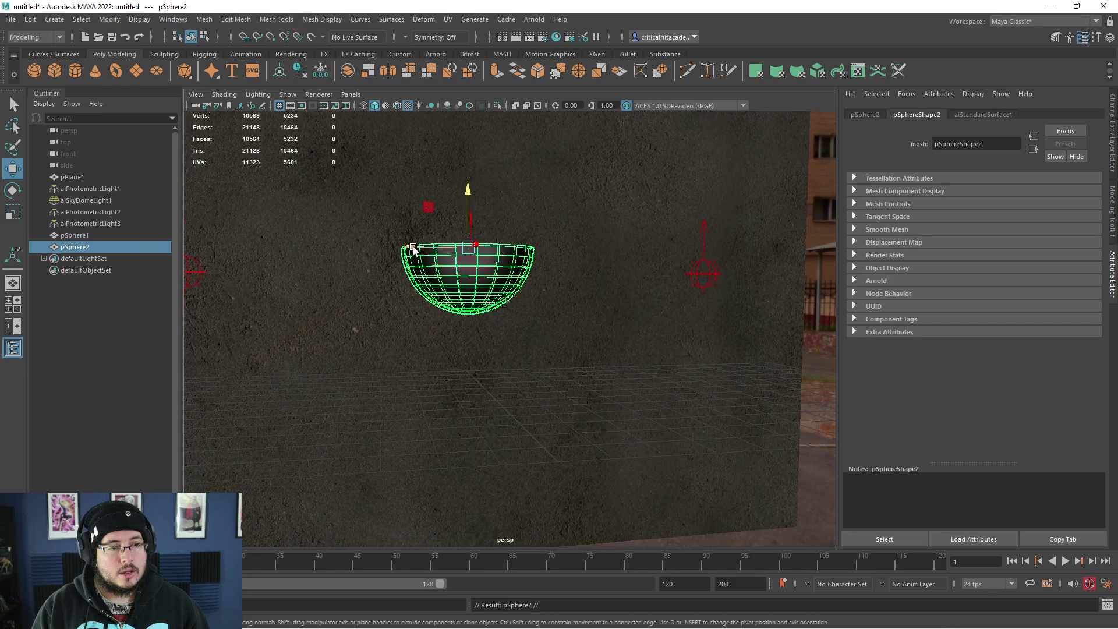
left_click_drag(414, 248, 195, 250)
key("ctrl+d")
middle_click_drag(289, 239, 400, 217, "alt")
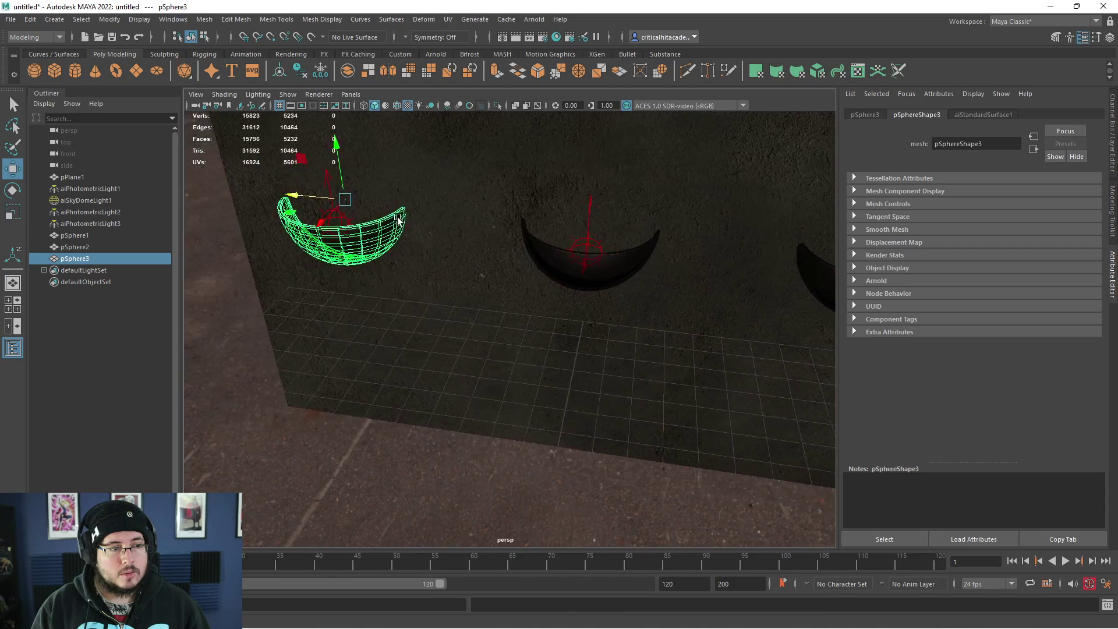
left_click_drag(399, 217, 444, 199, "alt")
left_click_drag(288, 228, 270, 226)
- Apply the Frosted_Glass preset to the shells' aiStandardSurface1 material
right_click_drag(571, 227, 530, 256, "alt")
left_click_drag(530, 256, 472, 277, "alt")
left_click(982, 114)
left_click(1055, 146)
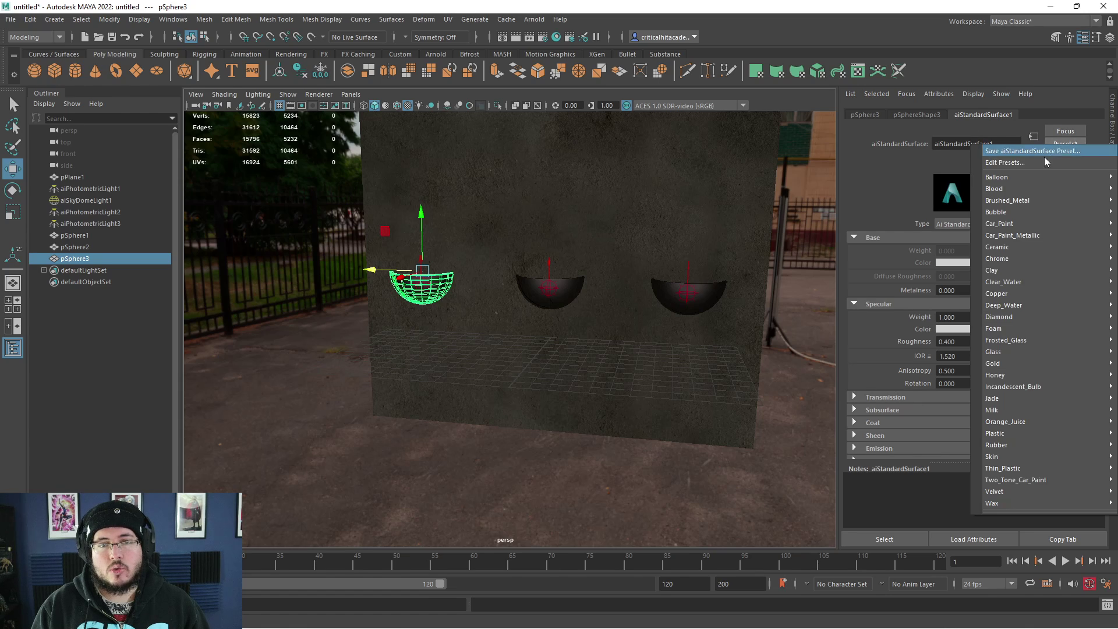
mouse_move(1013, 341)
left_click(884, 340)
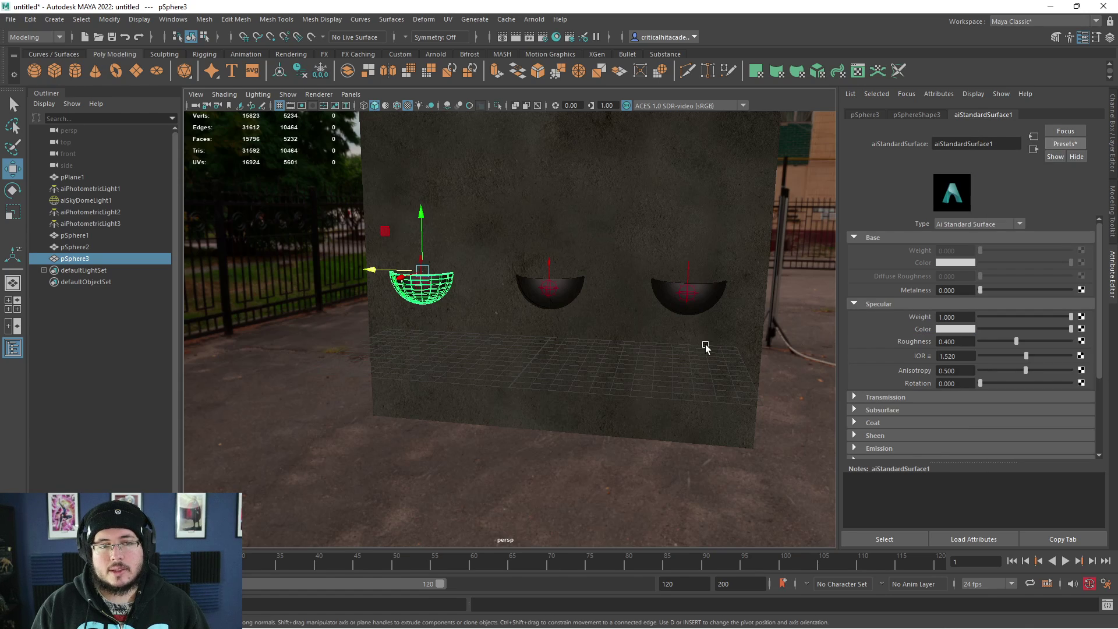
- Render the scene in Arnold RenderView, examine the glass sconces up close, and stop the render
left_click(389, 627)
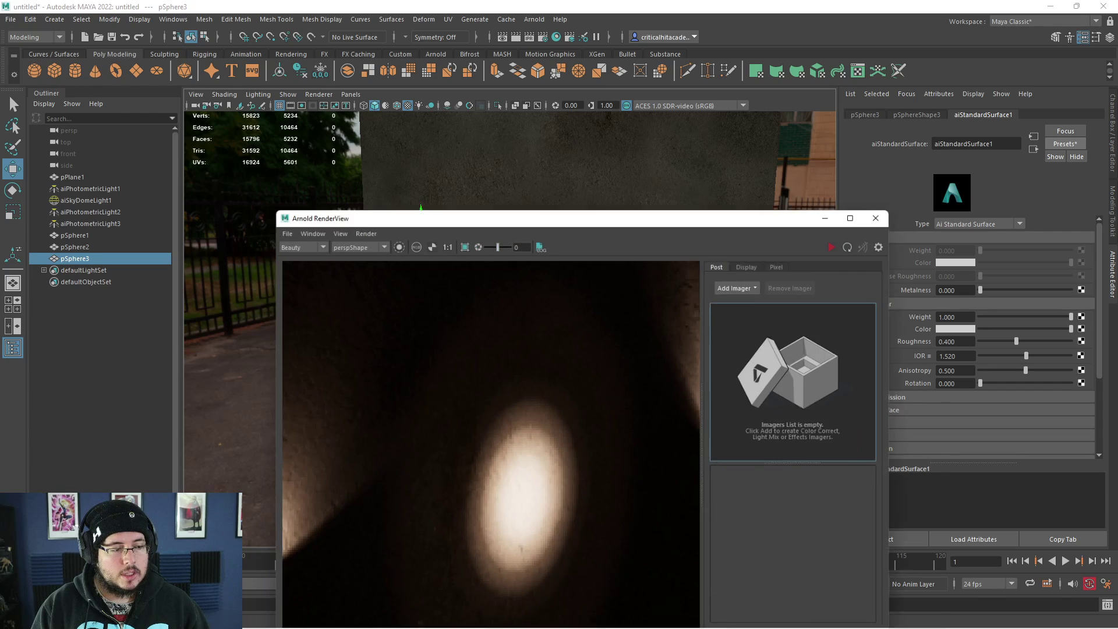
left_click(867, 230)
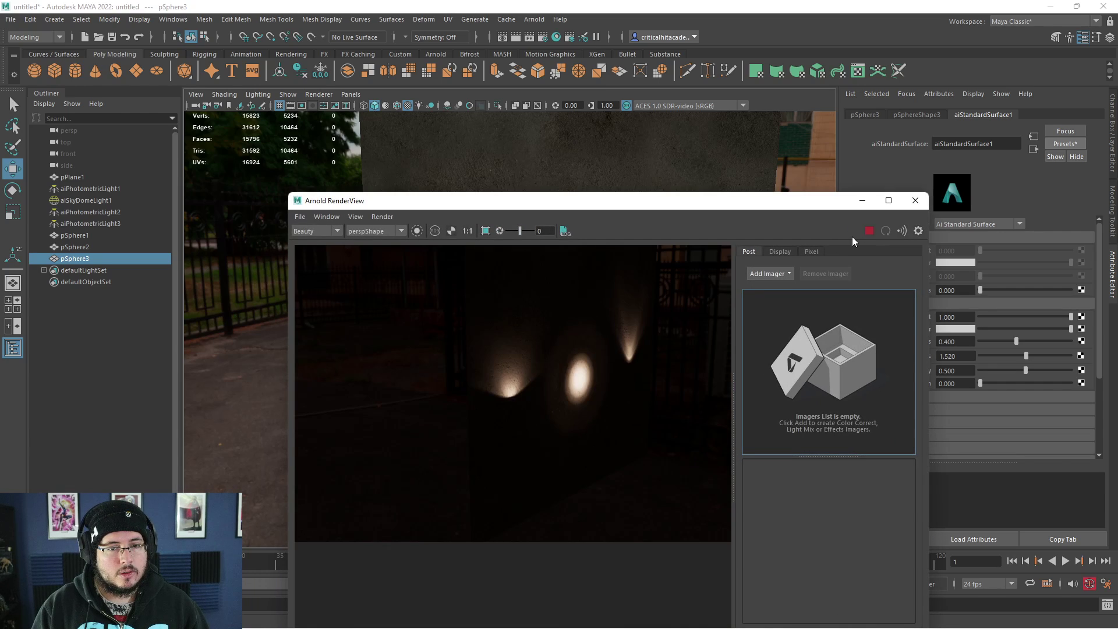
scroll(473, 331, "up", 3)
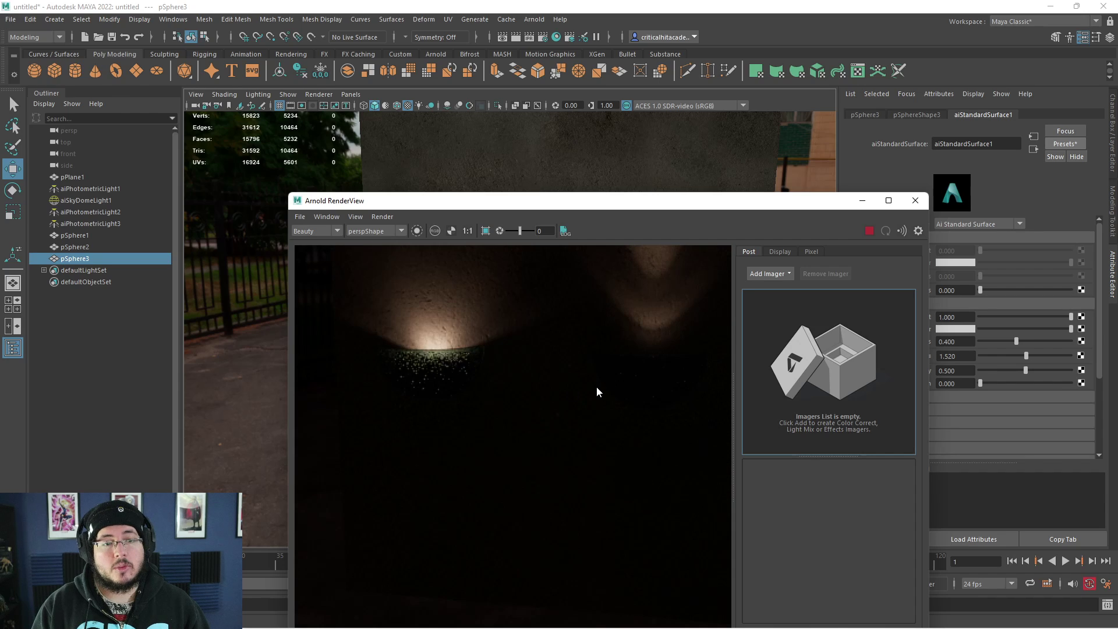
left_click(868, 231)
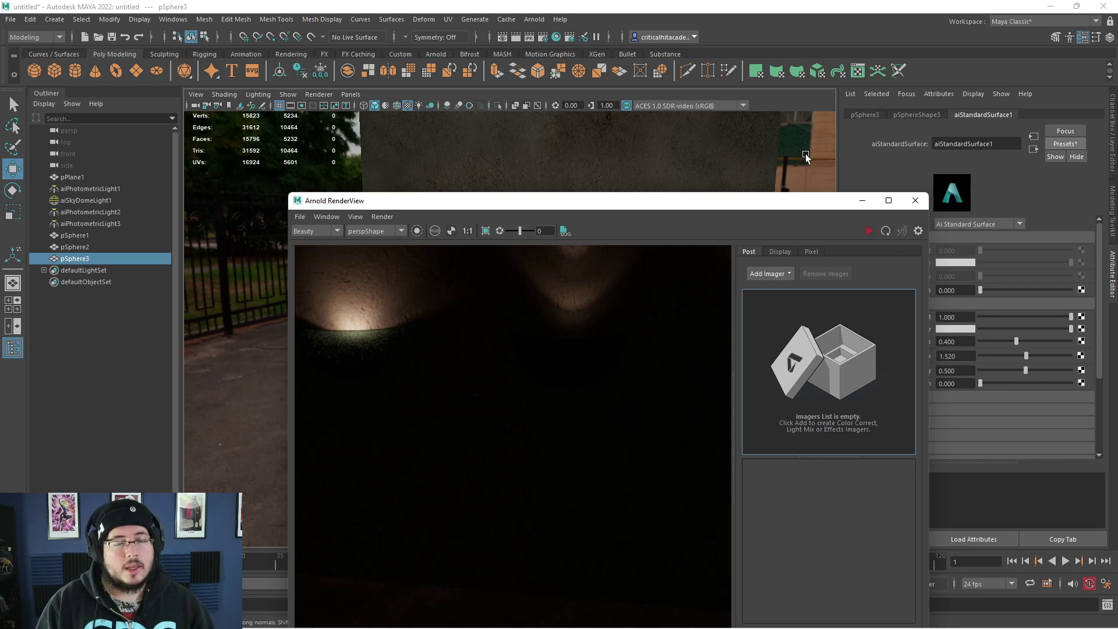
left_click(862, 201)
- Select the three shells and set Arnold's ray depth to 4 for Diffuse, 4 for Specular and 16 for Transmission
left_click(709, 294)
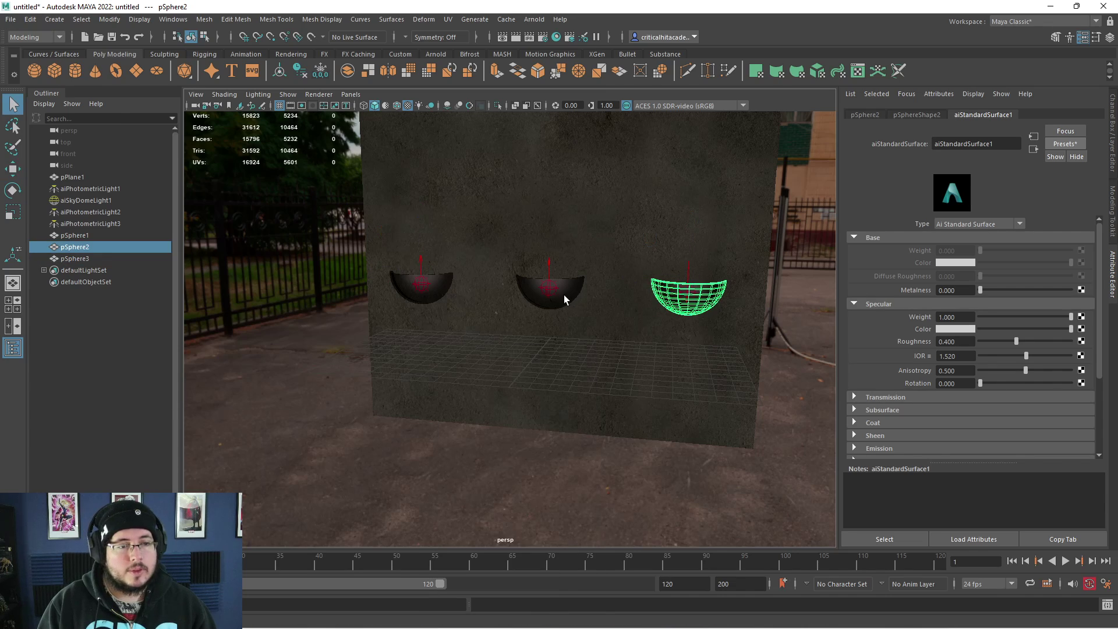
left_click(562, 294, "shift")
left_click(443, 289, "shift")
left_click(543, 37)
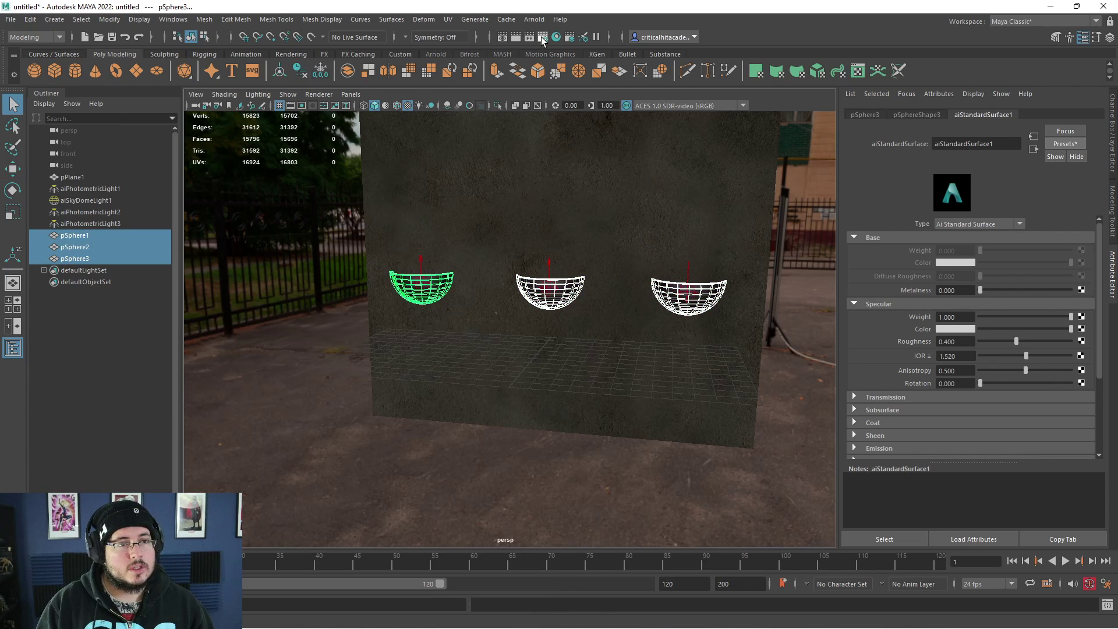
left_click(220, 169)
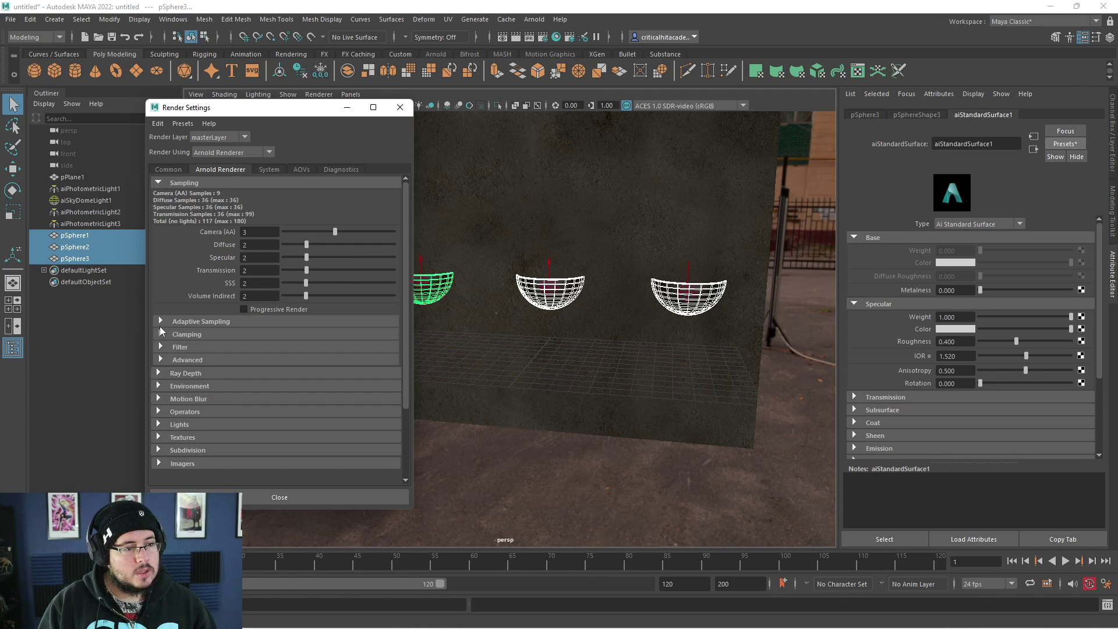
left_click(158, 373)
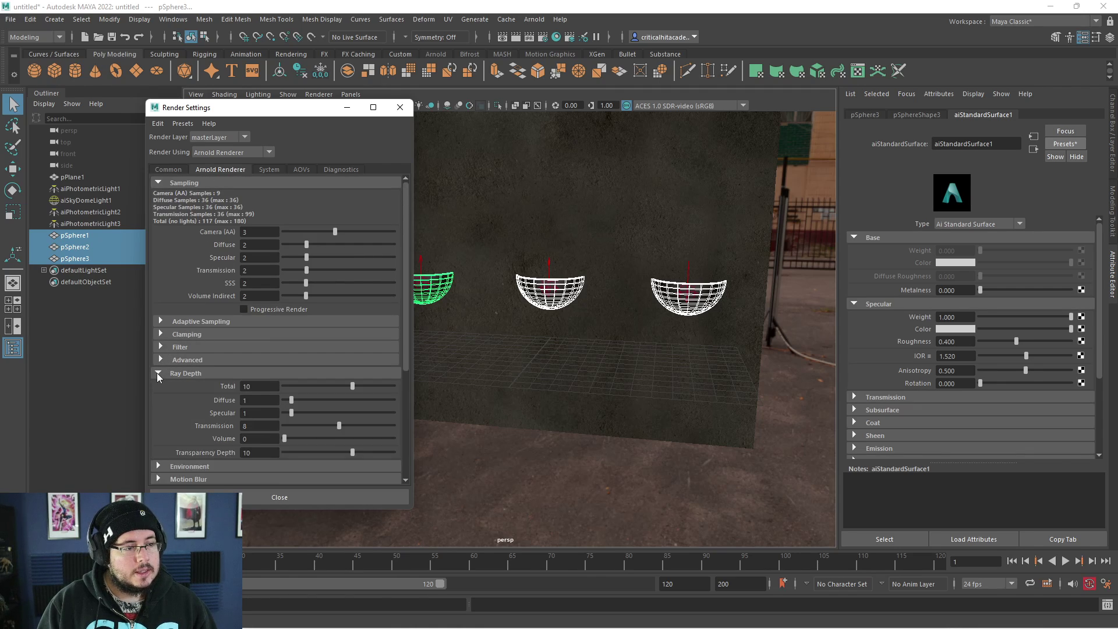
double_click(255, 401)
type("4")
key("Tab")
type("4")
key("Tab")
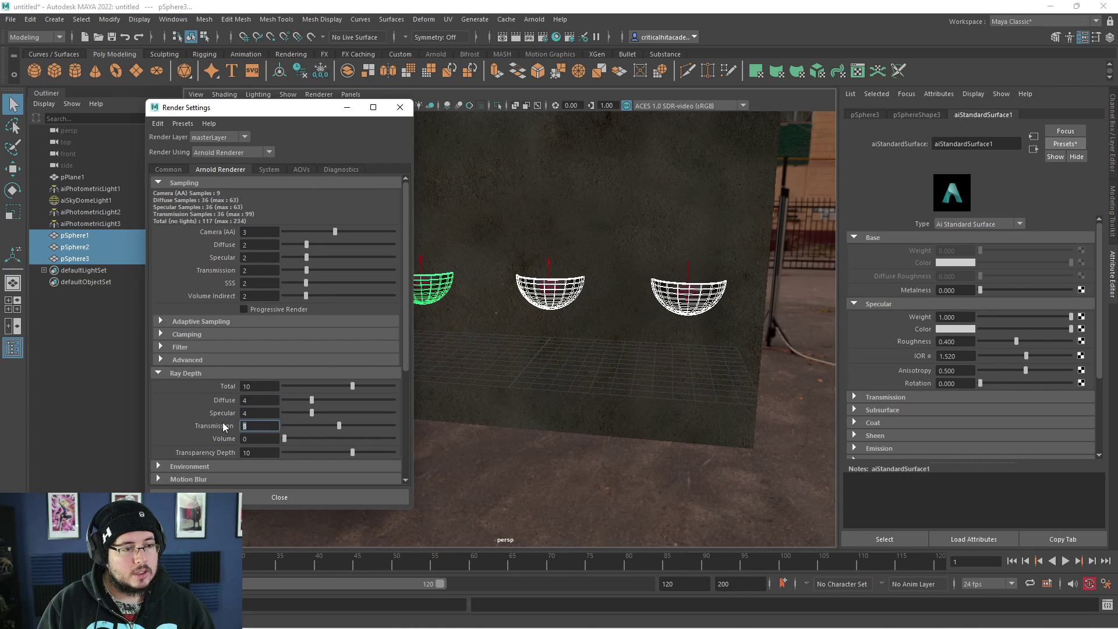
type("16")
key("Return")
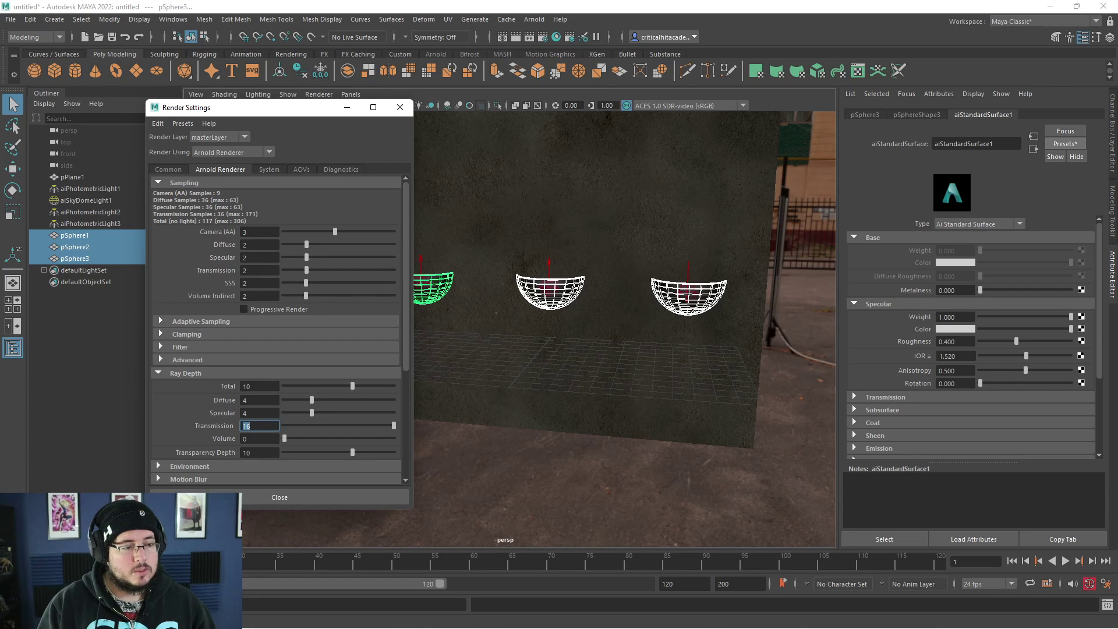
- Render the scene again and examine how light passes through the glass shells with the new ray depth
key("alt+Tab")
left_click(868, 232)
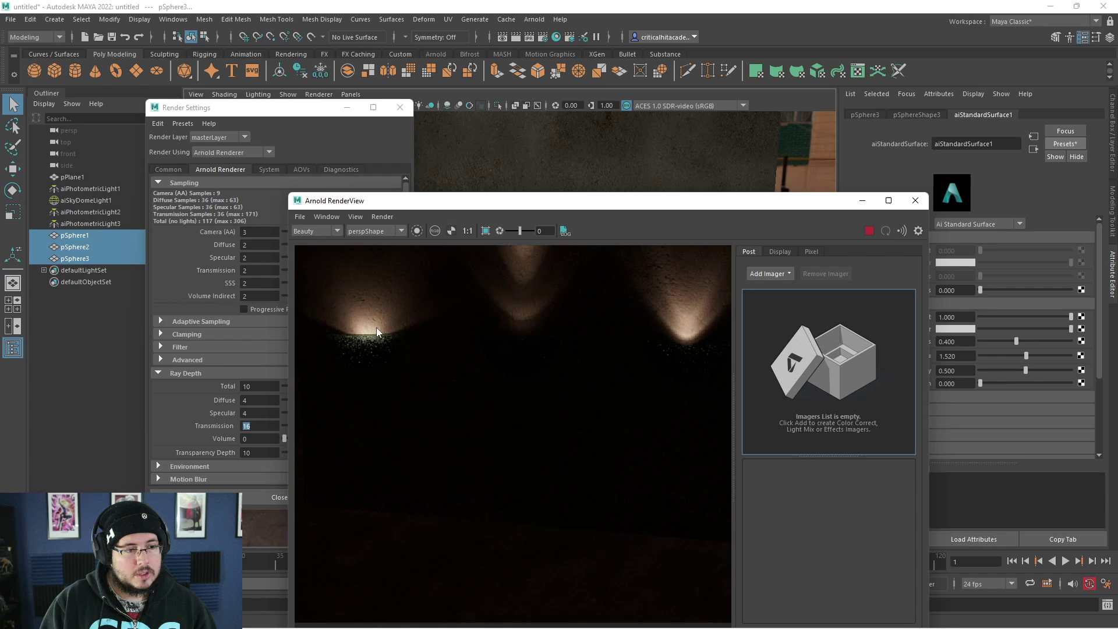
middle_click_drag(377, 328, 509, 320)
scroll(510, 319, "up", 5)
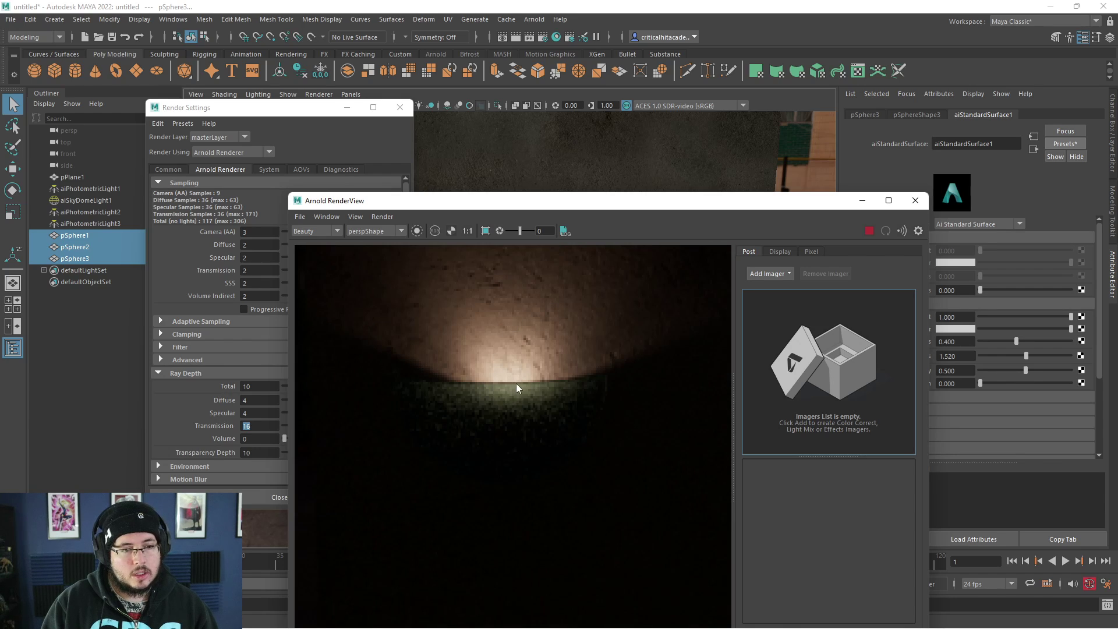
scroll(603, 396, "down", 4)
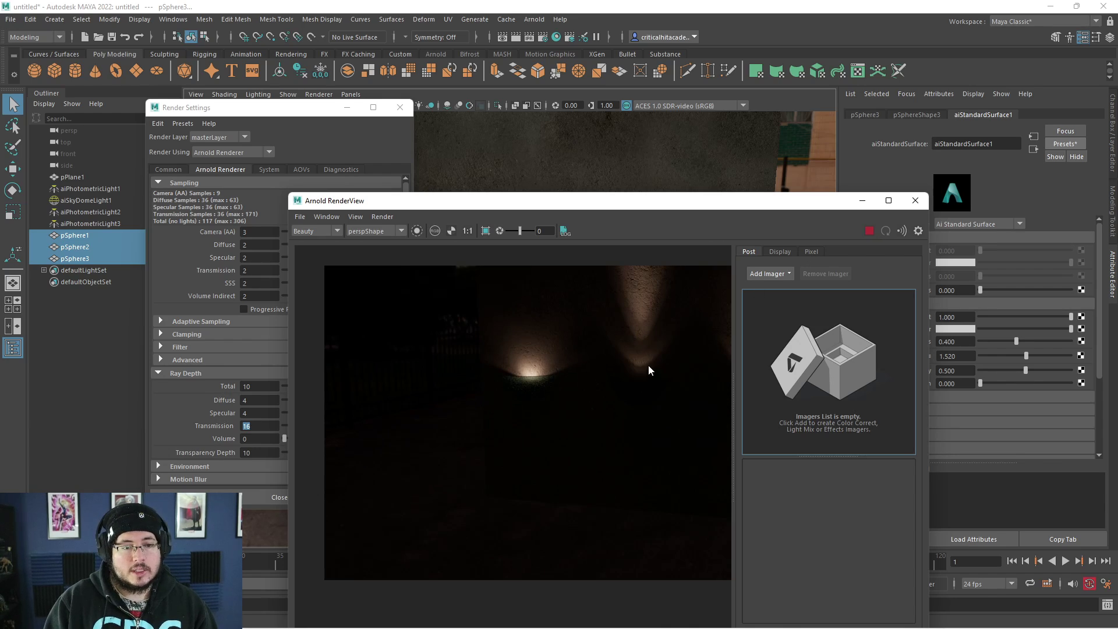
left_click(863, 200)
- Set the exposure of the middle photometric light, aiPhotometricLight1, to 10
left_click(526, 240)
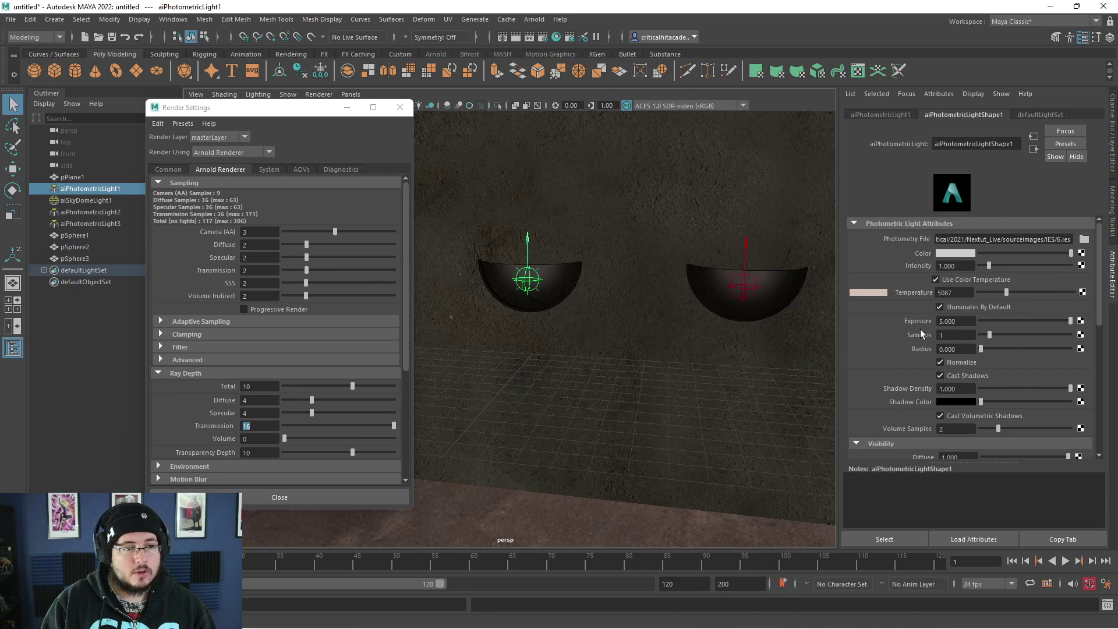
double_click(961, 320)
type("10")
key("Return")
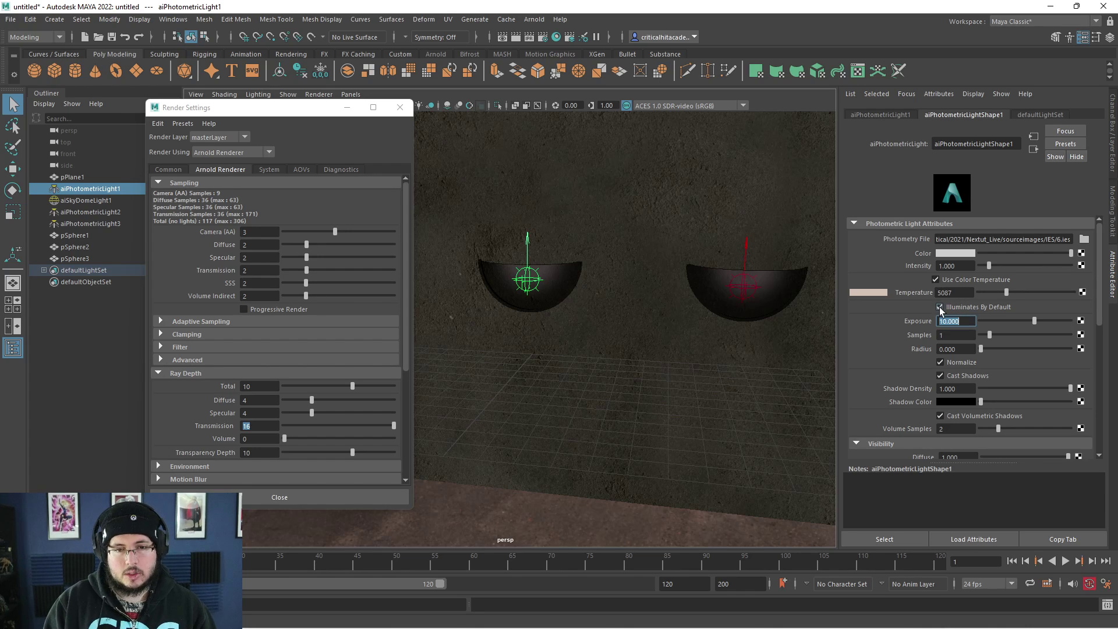
- Re-render to compare the brighter middle light with the outer ones, and stop the render
key("alt+Tab")
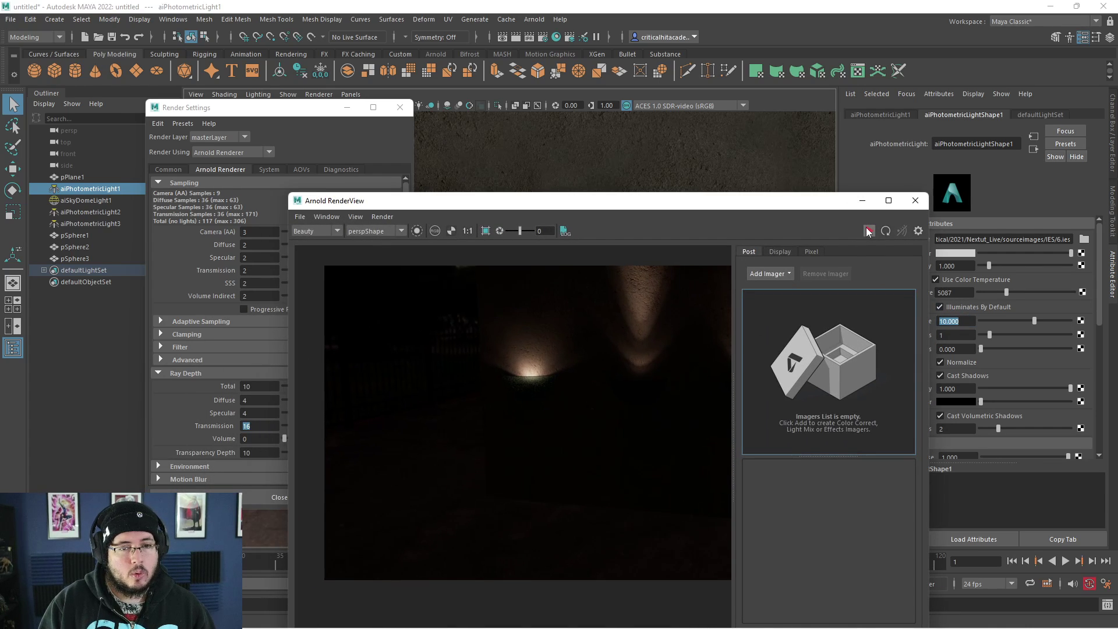
left_click(868, 230)
scroll(632, 398, "up", 3)
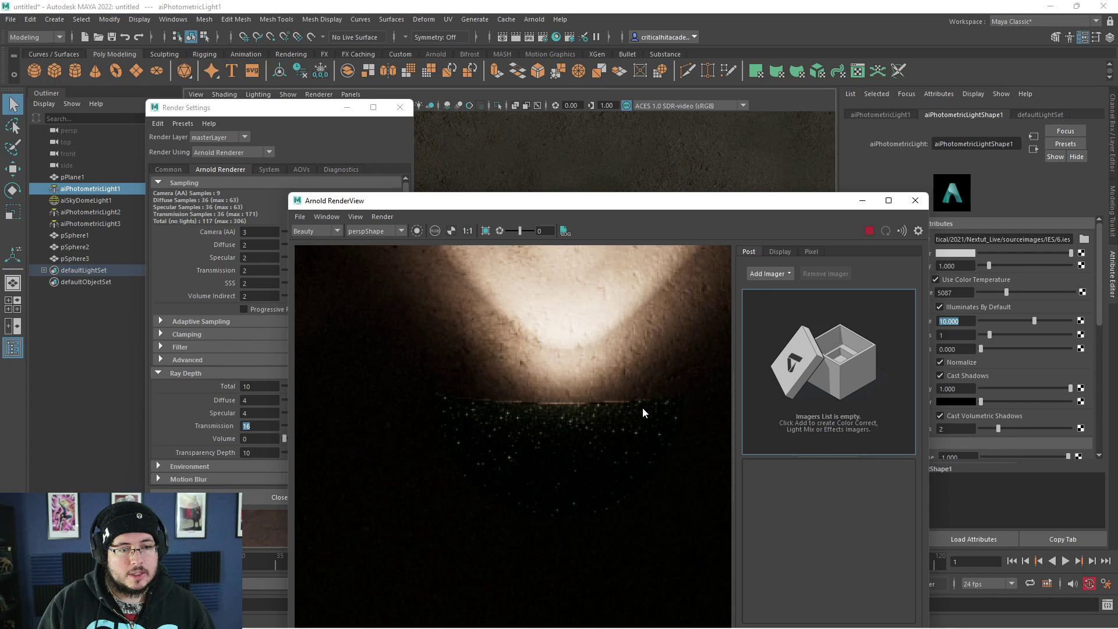
scroll(630, 417, "down", 5)
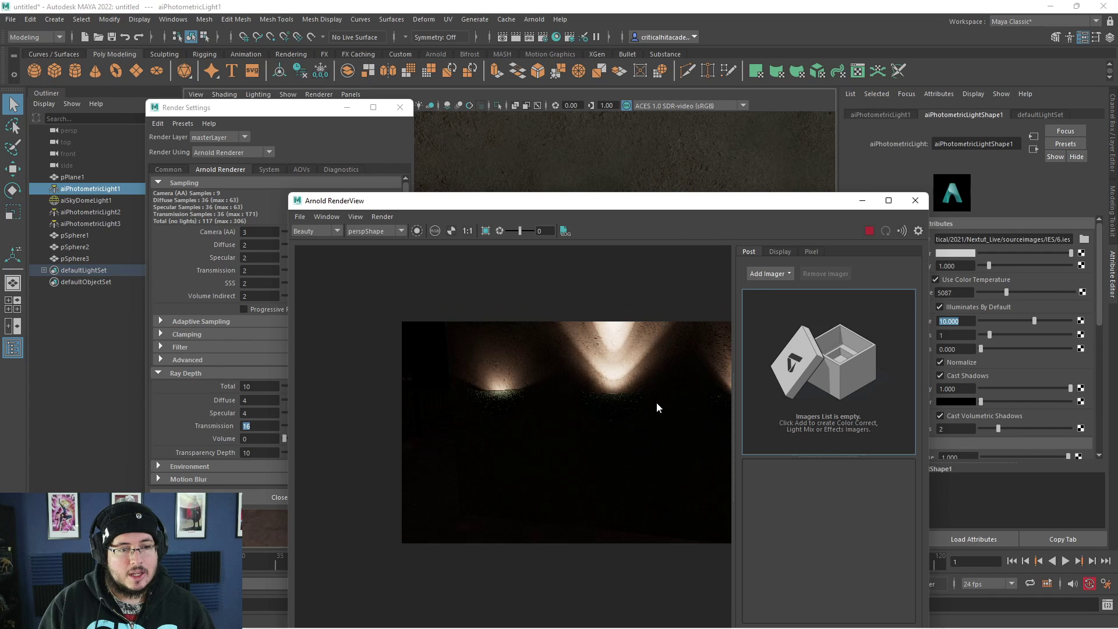
left_click(870, 231)
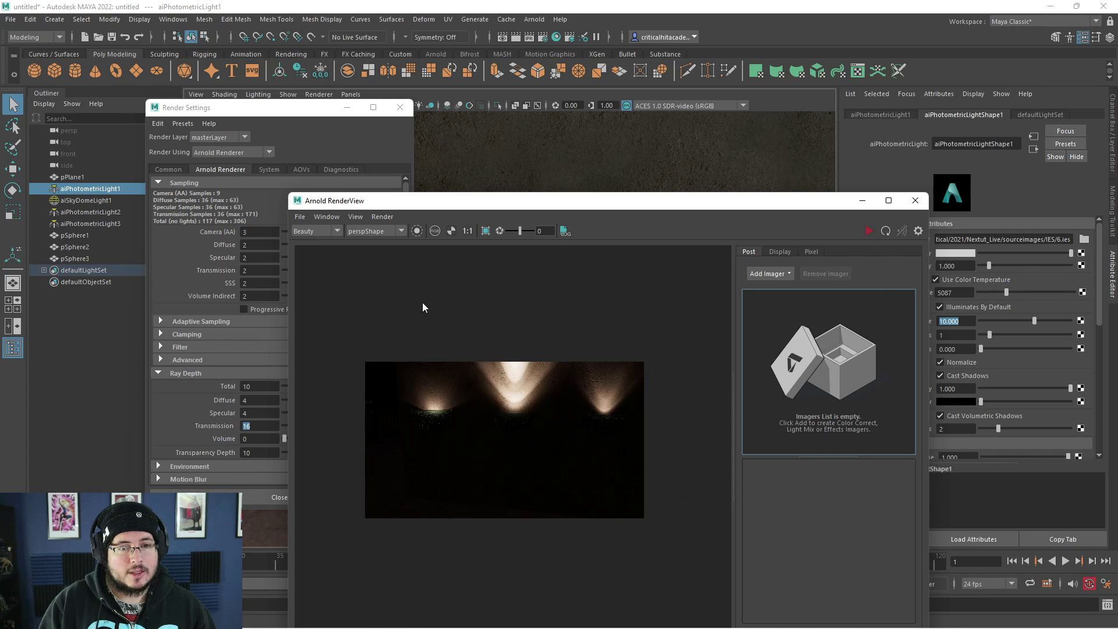
- Set the exposure of aiSkyDomeLight1 to -2 following a test render at -1, and stop the render
left_click(90, 201)
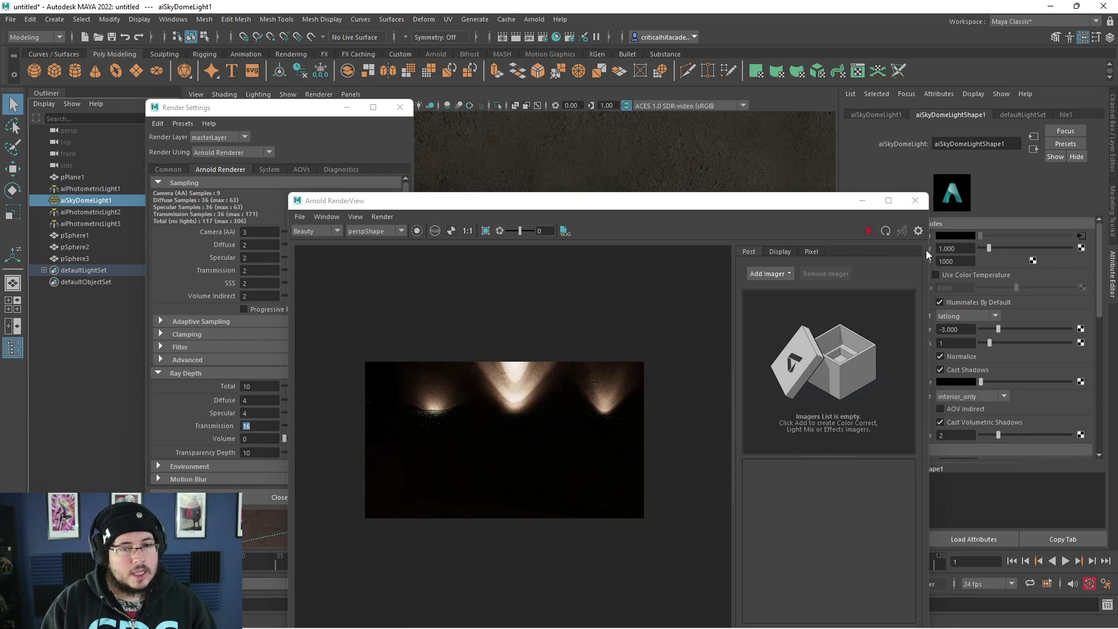
left_click_drag(796, 211, 647, 154)
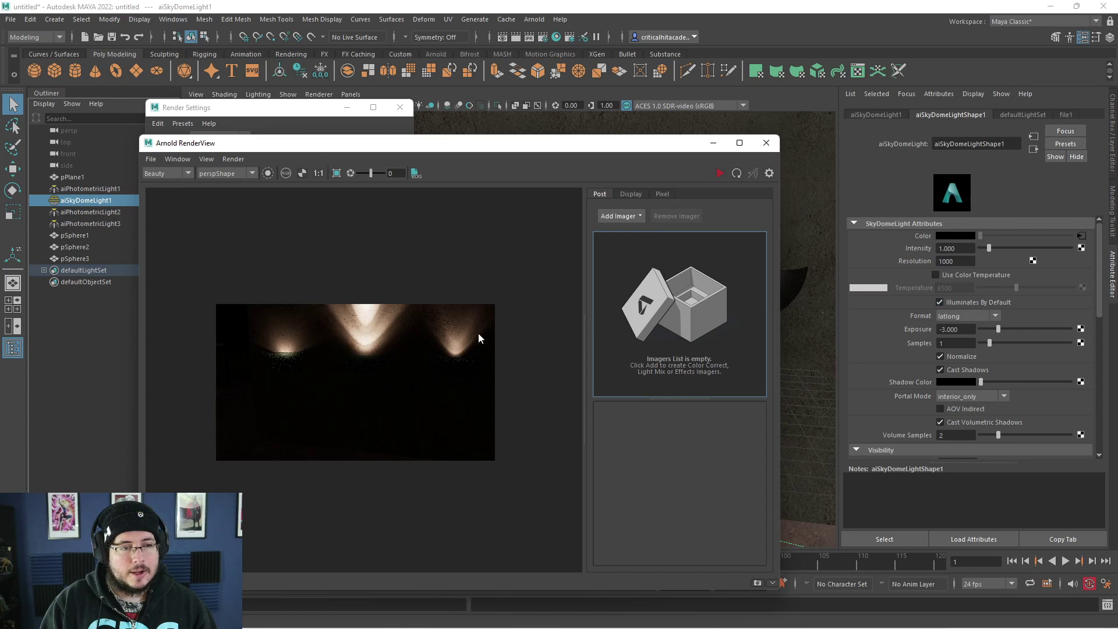
left_click(968, 328)
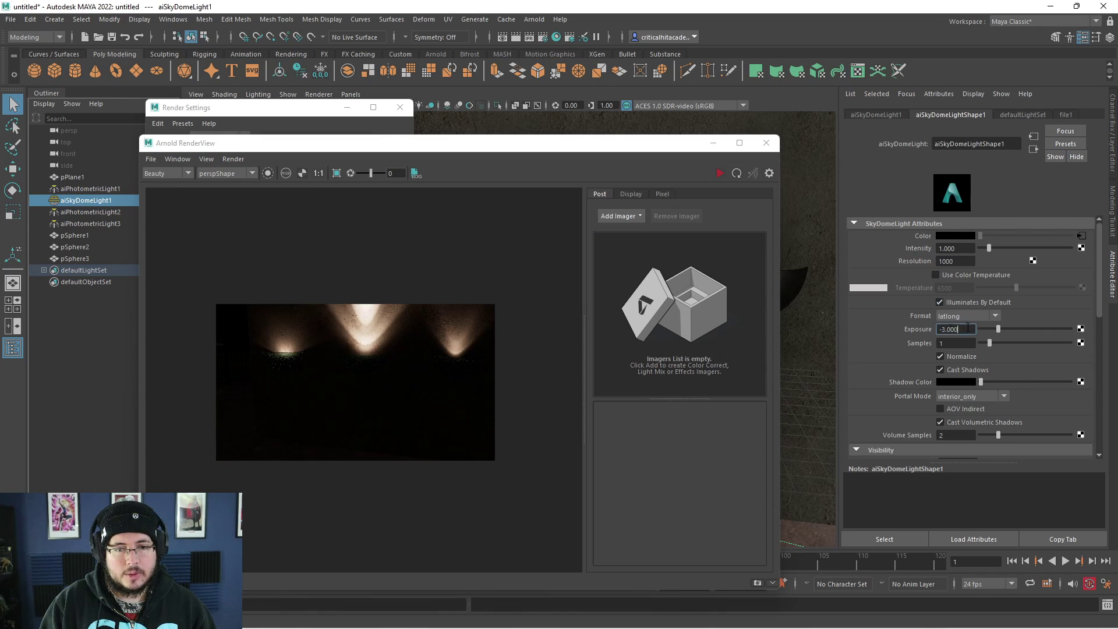
type("-1")
key("Return")
left_click(720, 173)
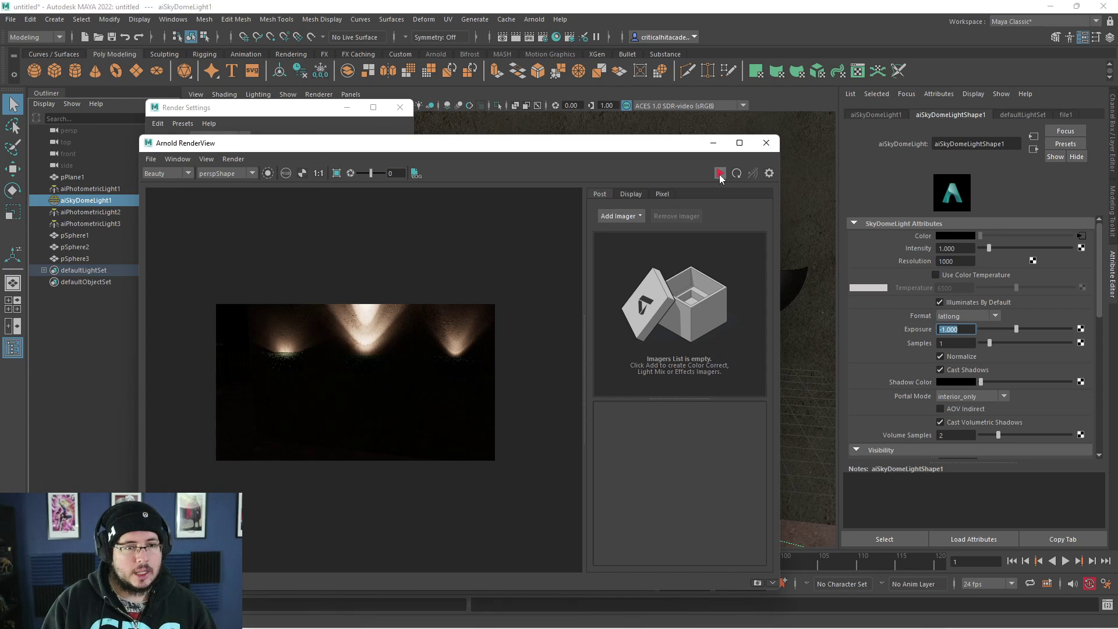
left_click(963, 334)
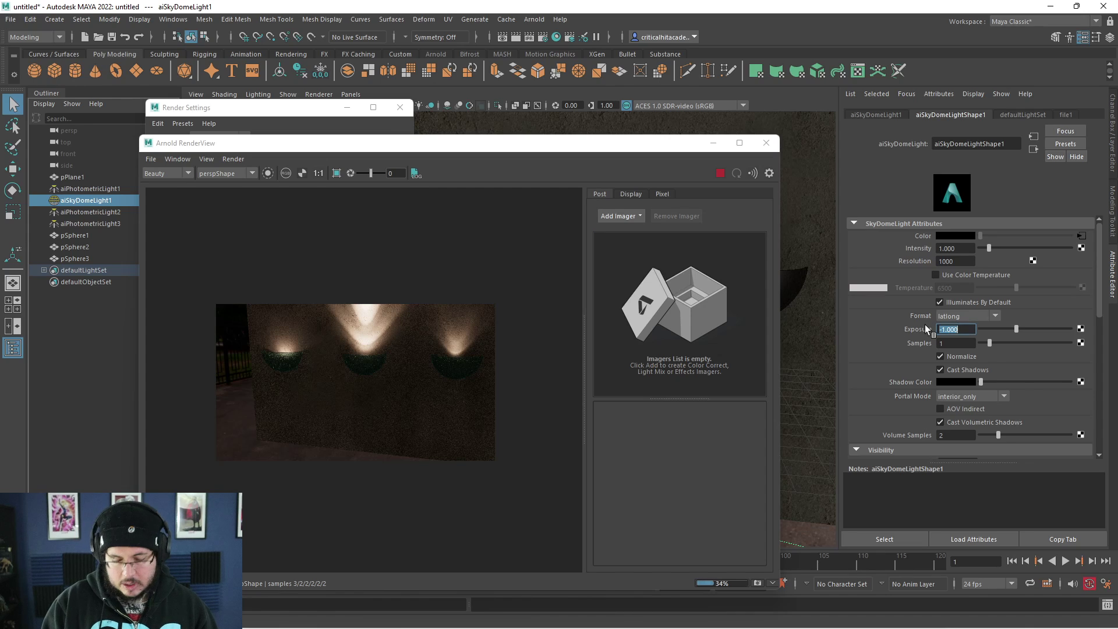
type("-2")
key("Return")
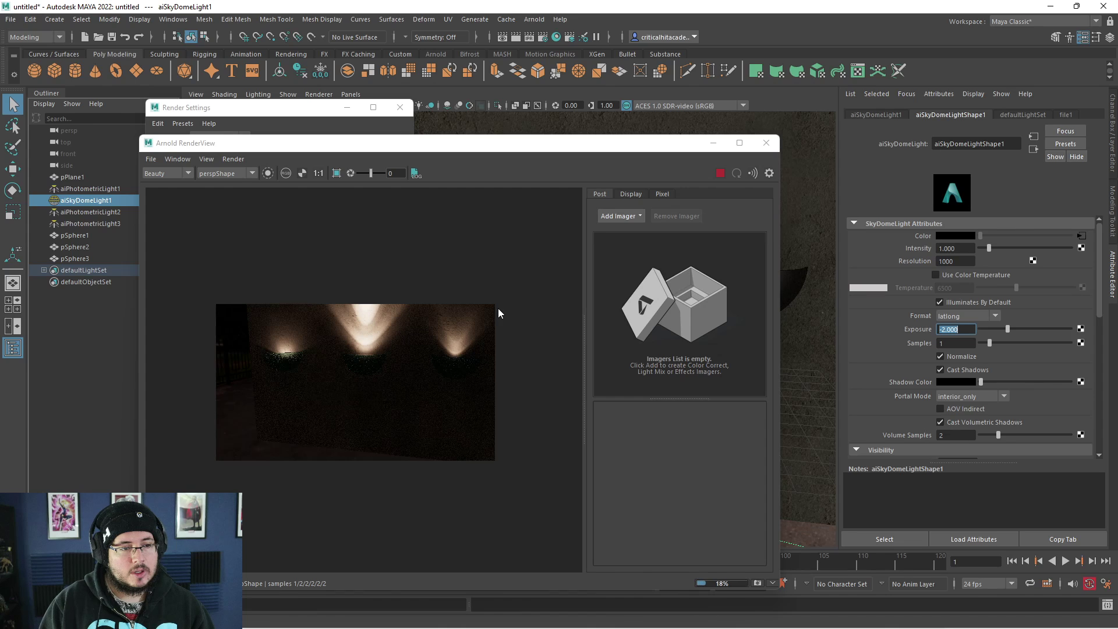
left_click(720, 173)
- Minimize the Render Settings and Arnold RenderView windows and frame the three sconces head-on in the viewport
left_click(347, 107)
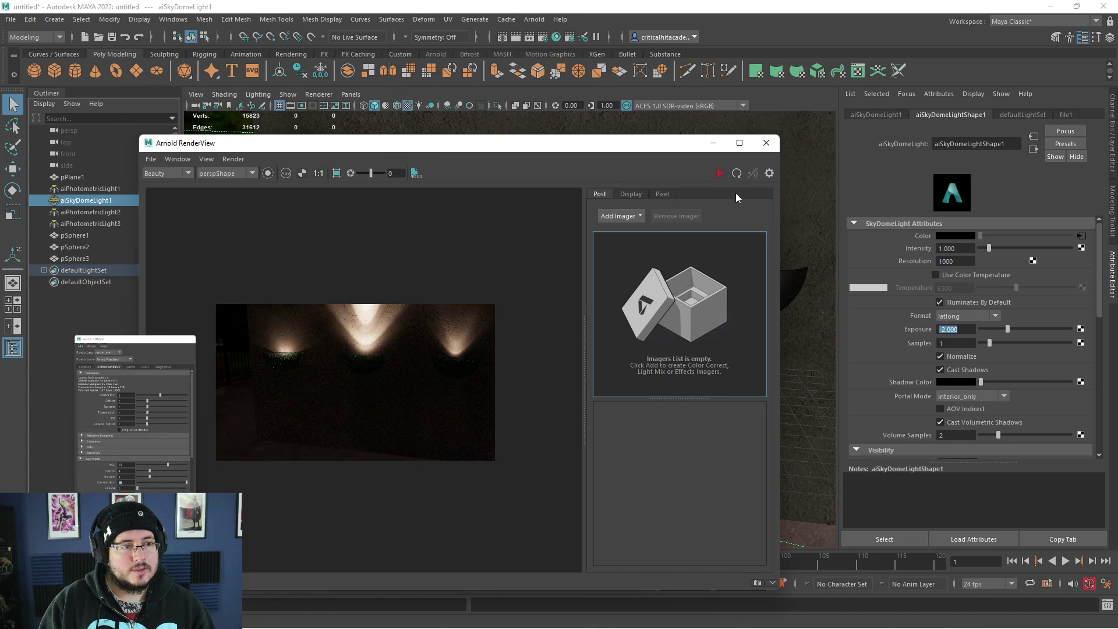
left_click(713, 143)
left_click_drag(634, 289, 693, 304, "alt")
middle_click_drag(693, 305, 682, 330, "alt")
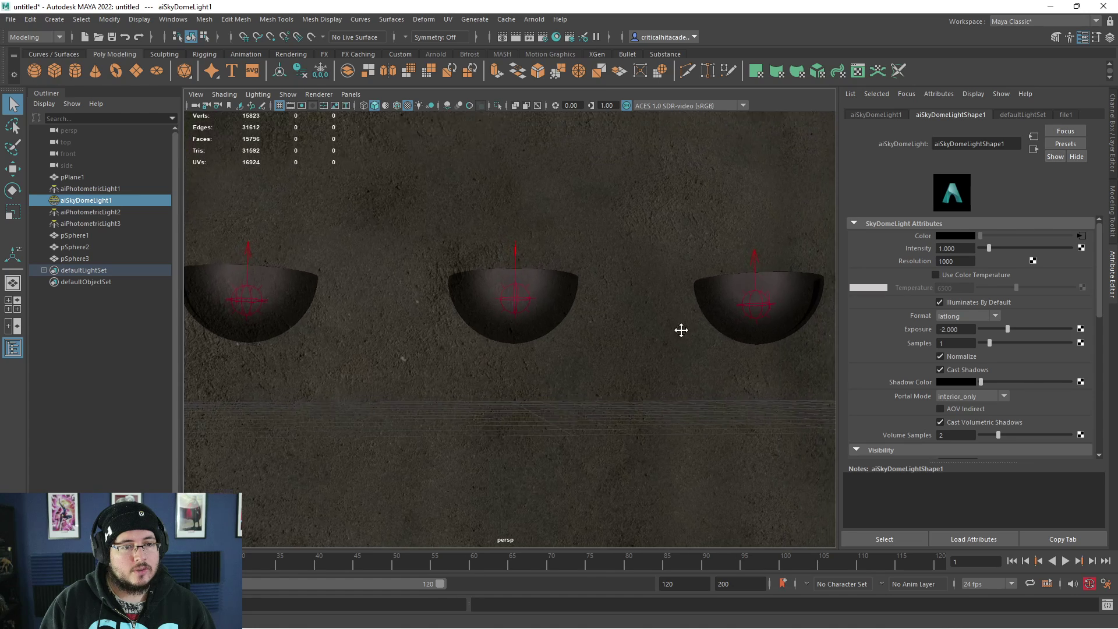
- Show the resolution gate in the perspective view and frame all three sconces level along its lower part, with open wall above
scroll(653, 335, "down", 3)
left_click(302, 106)
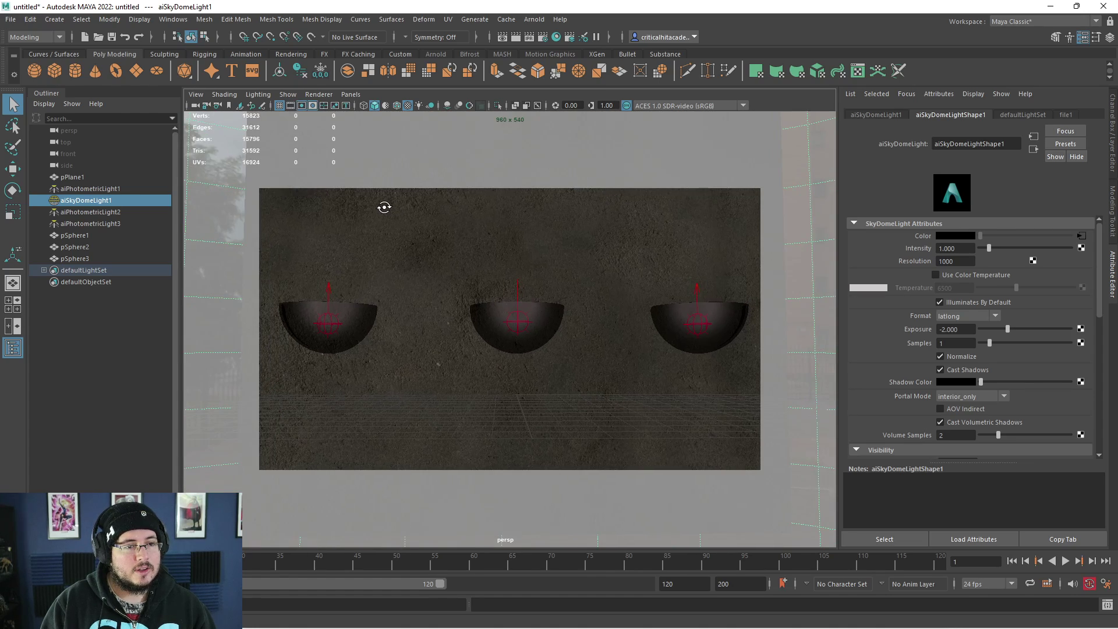
left_click_drag(385, 208, 397, 224, "alt")
middle_click_drag(397, 224, 412, 303, "alt")
right_click_drag(412, 303, 400, 303, "alt")
middle_click_drag(400, 302, 402, 320, "alt")
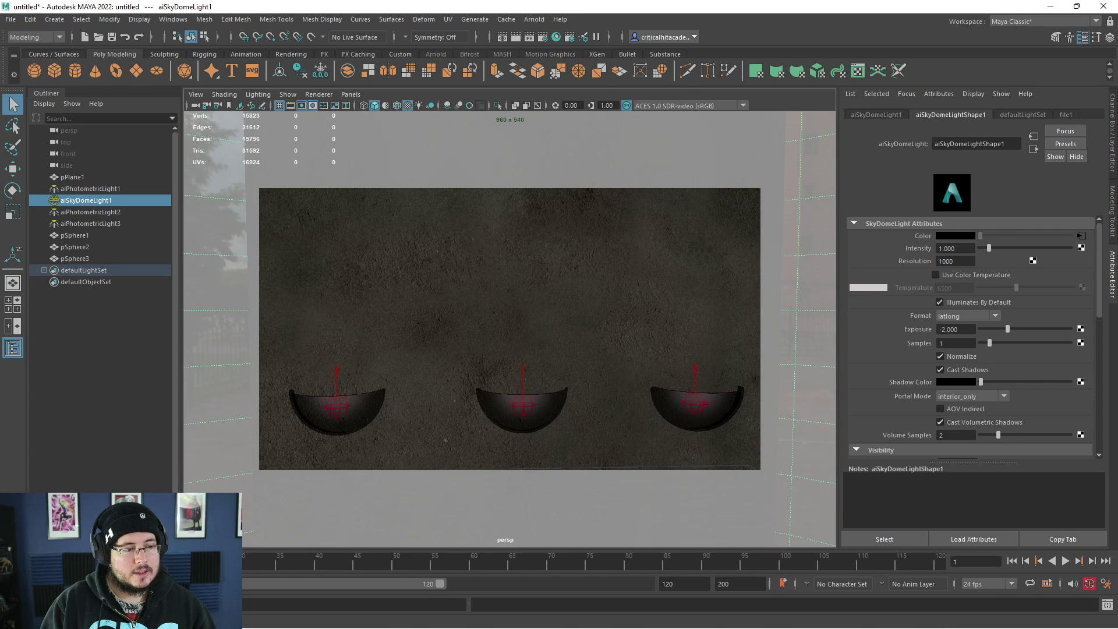
- Bring back the Arnold RenderView and render the new framing of the three wall lights
key("alt+Tab")
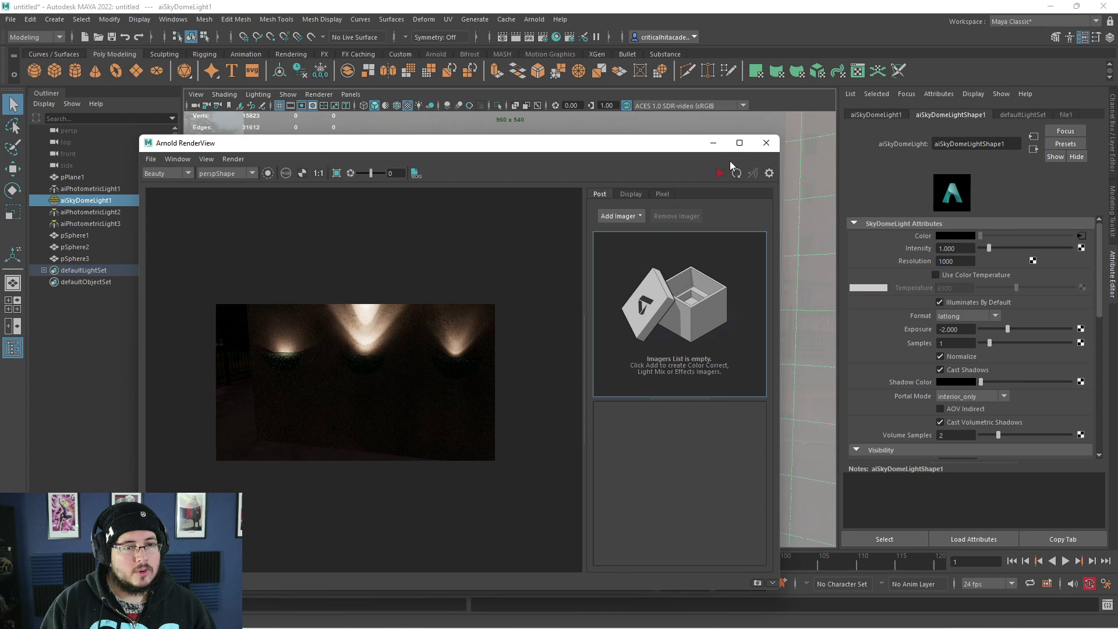
left_click(721, 173)
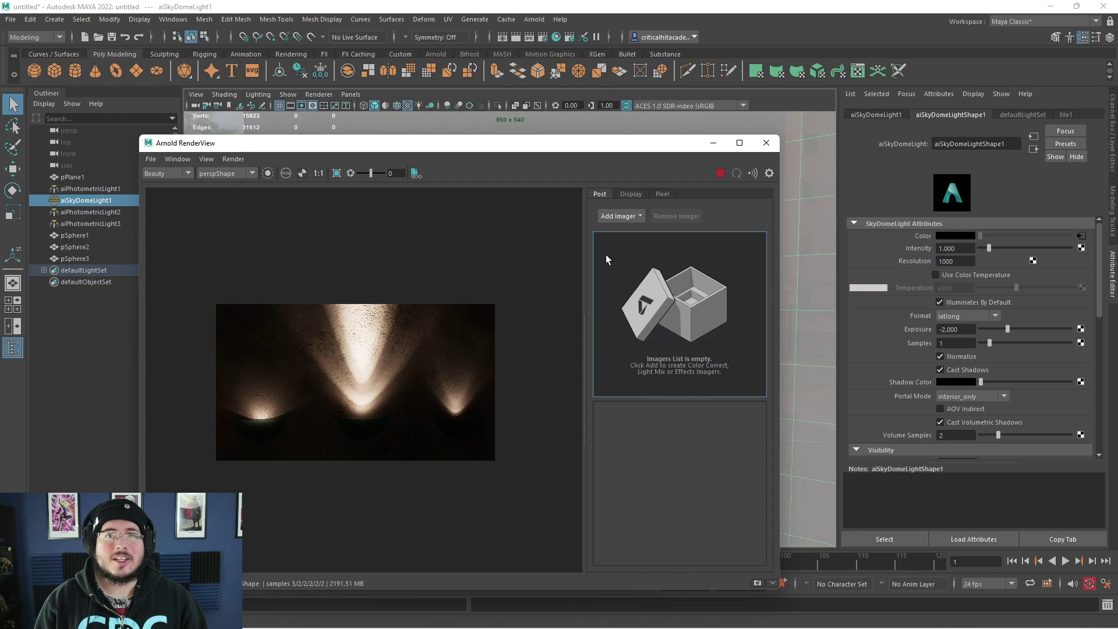
key("alt+Tab")
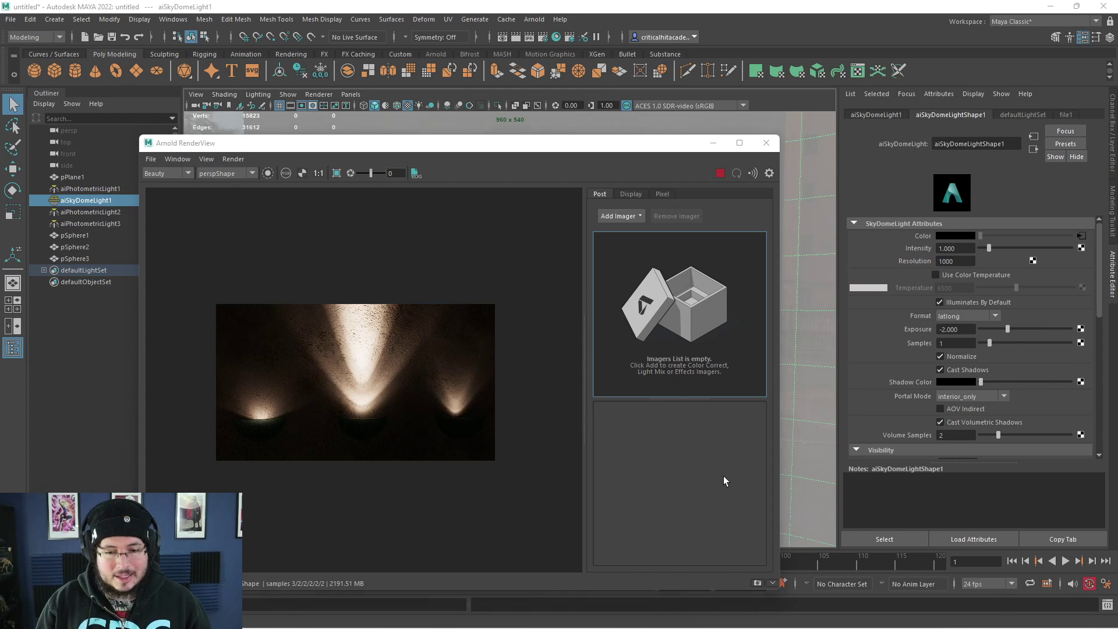
left_click(817, 316)
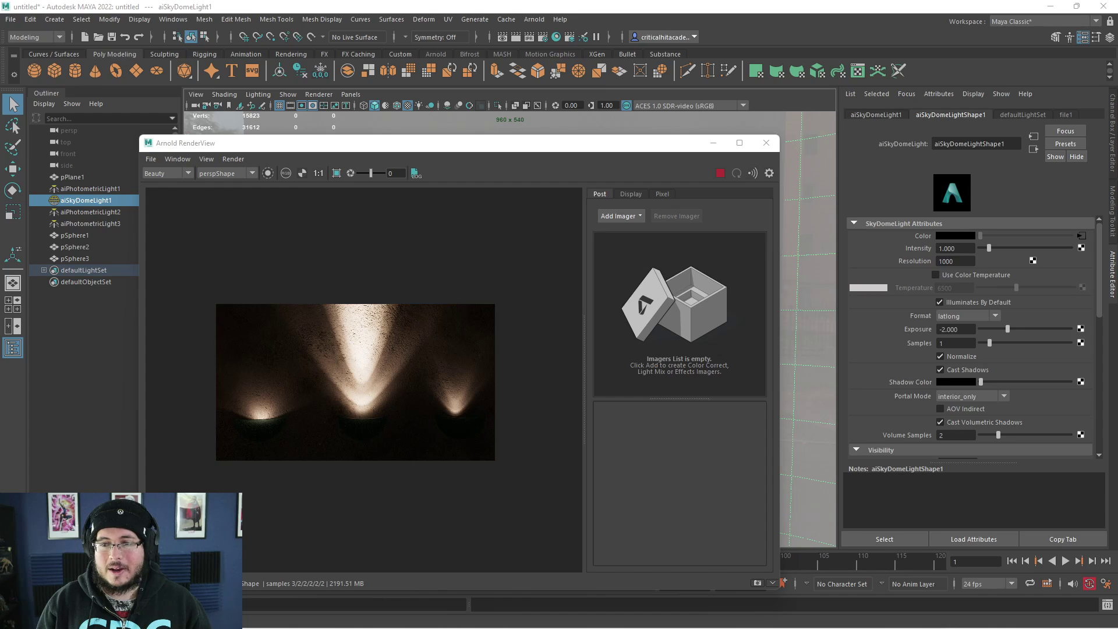